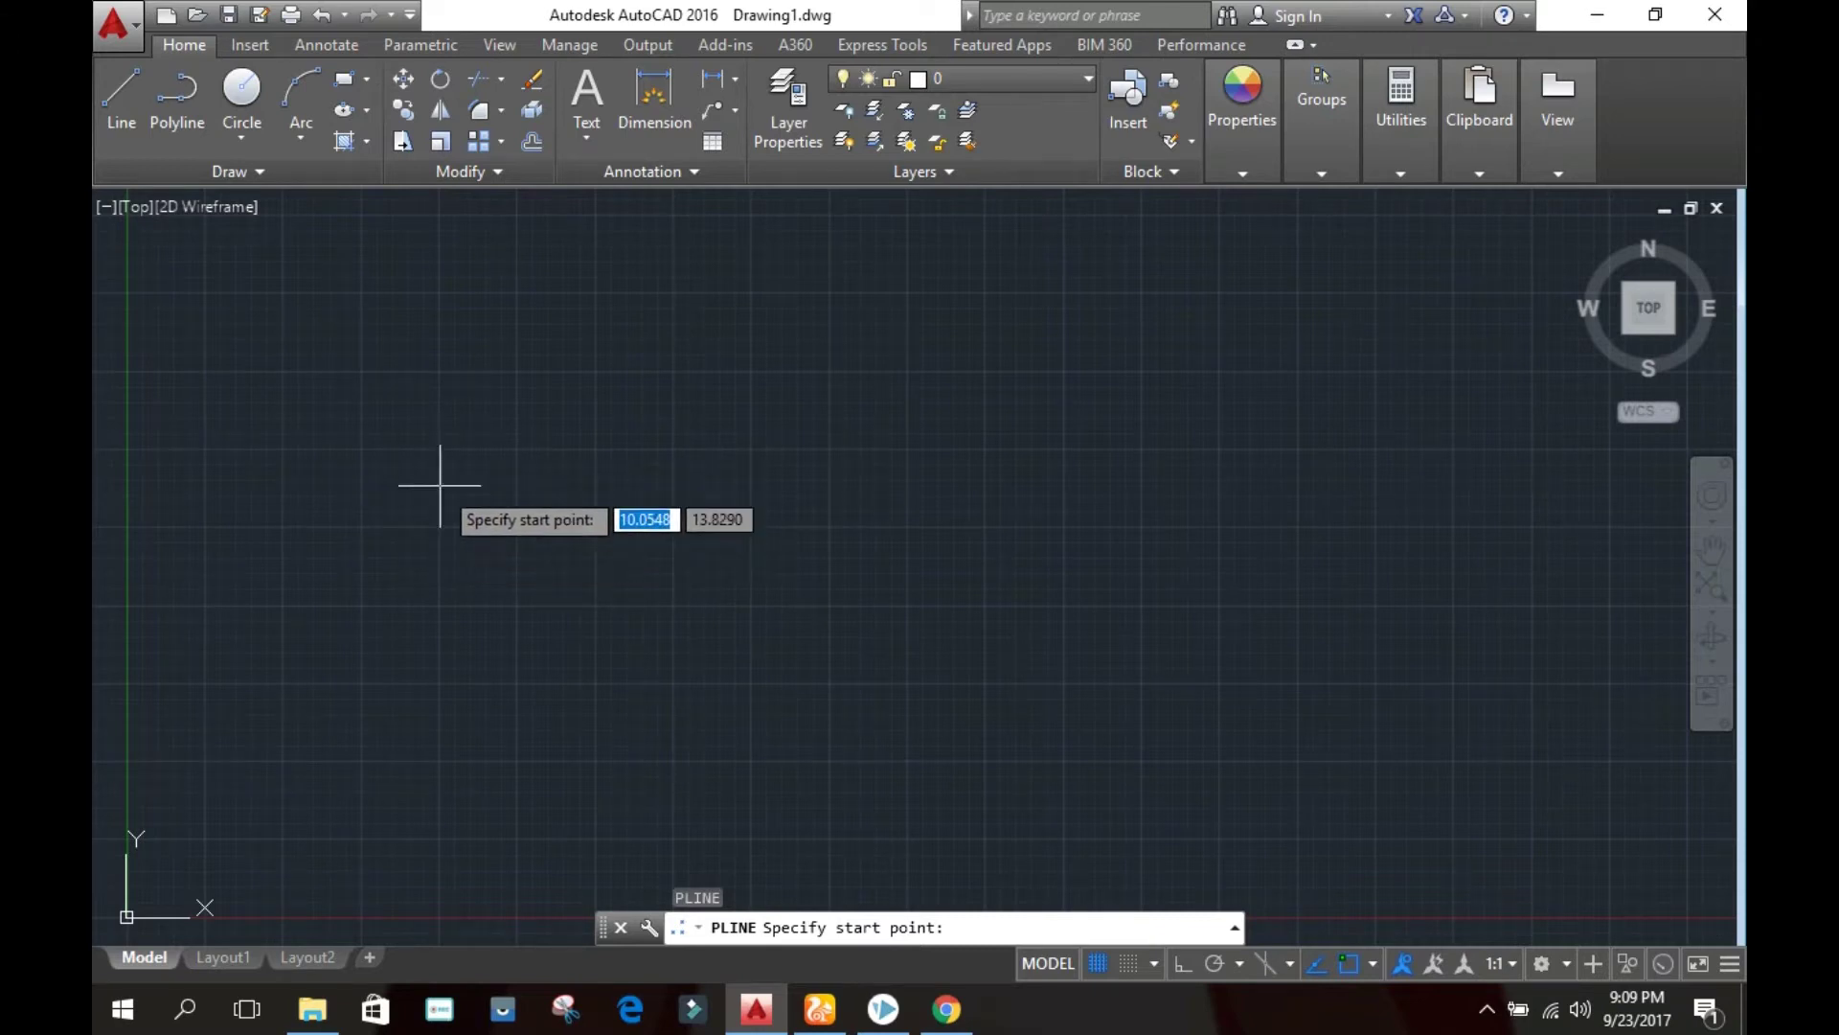
Draw a polyline with four straight zigzag segments across the upper part of the drawing area
click(428, 505)
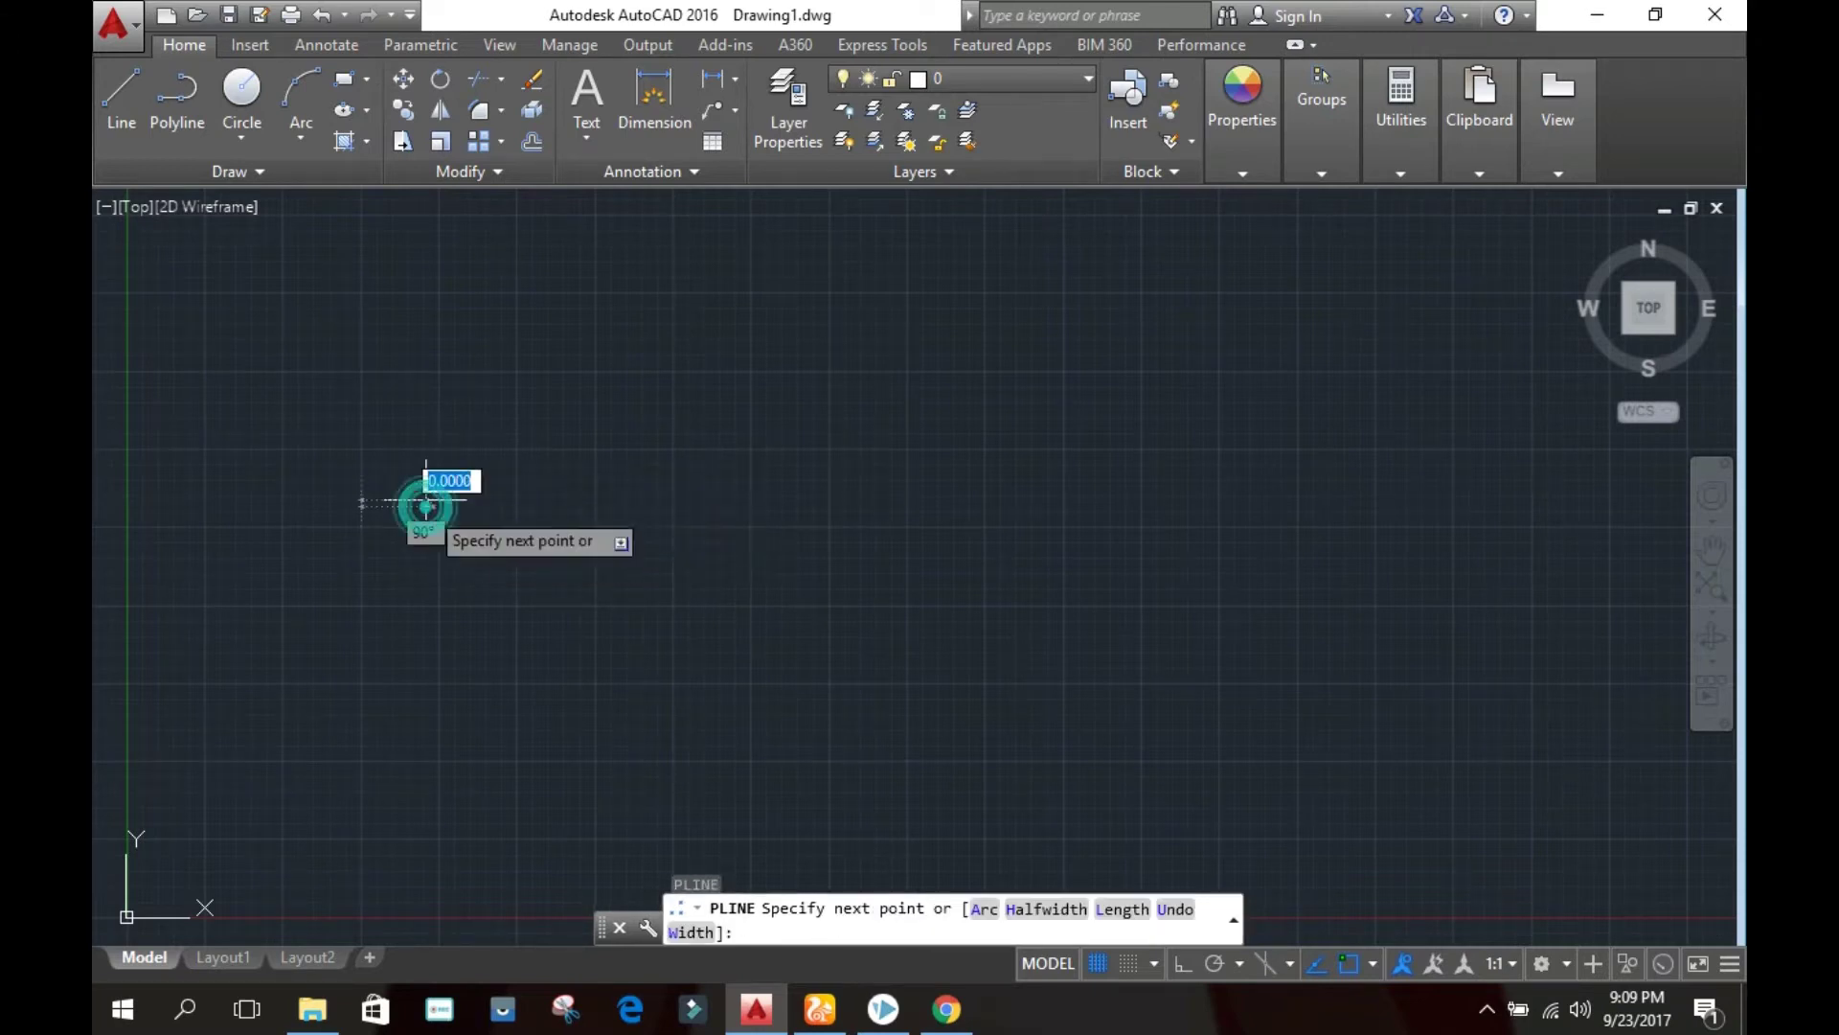
click(650, 294)
click(906, 522)
click(1063, 303)
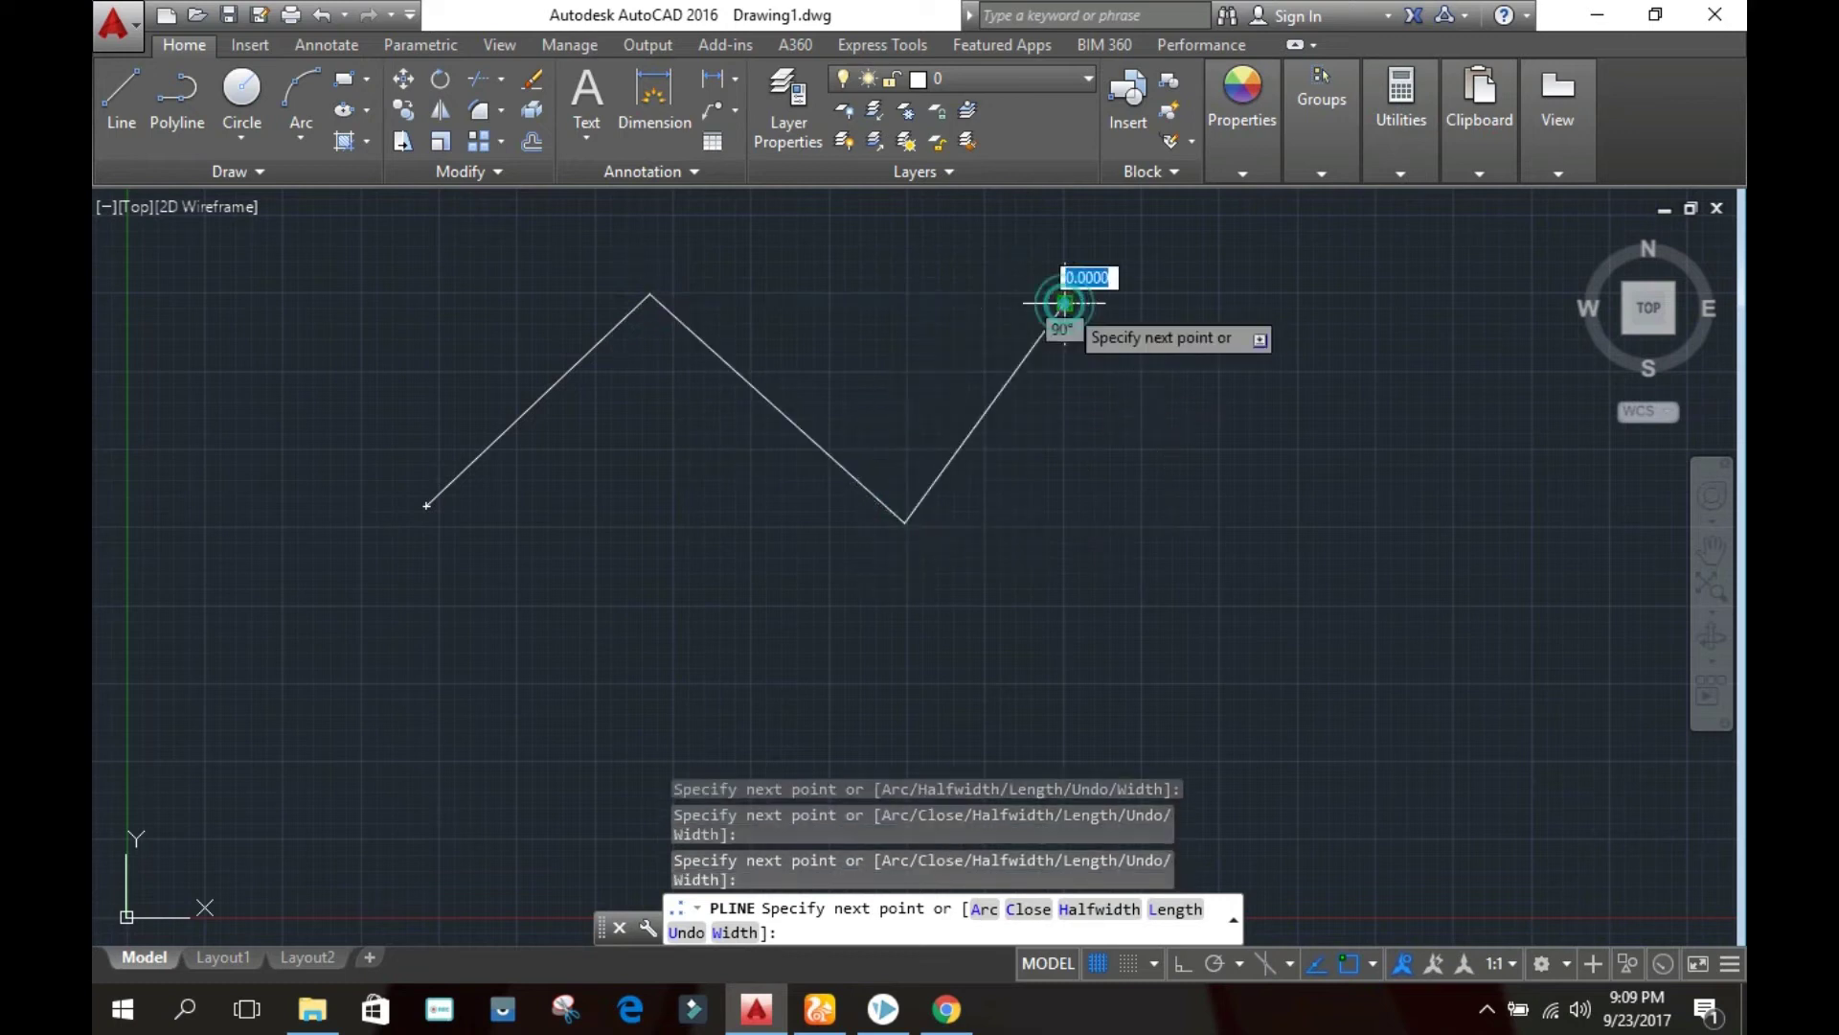
click(1320, 560)
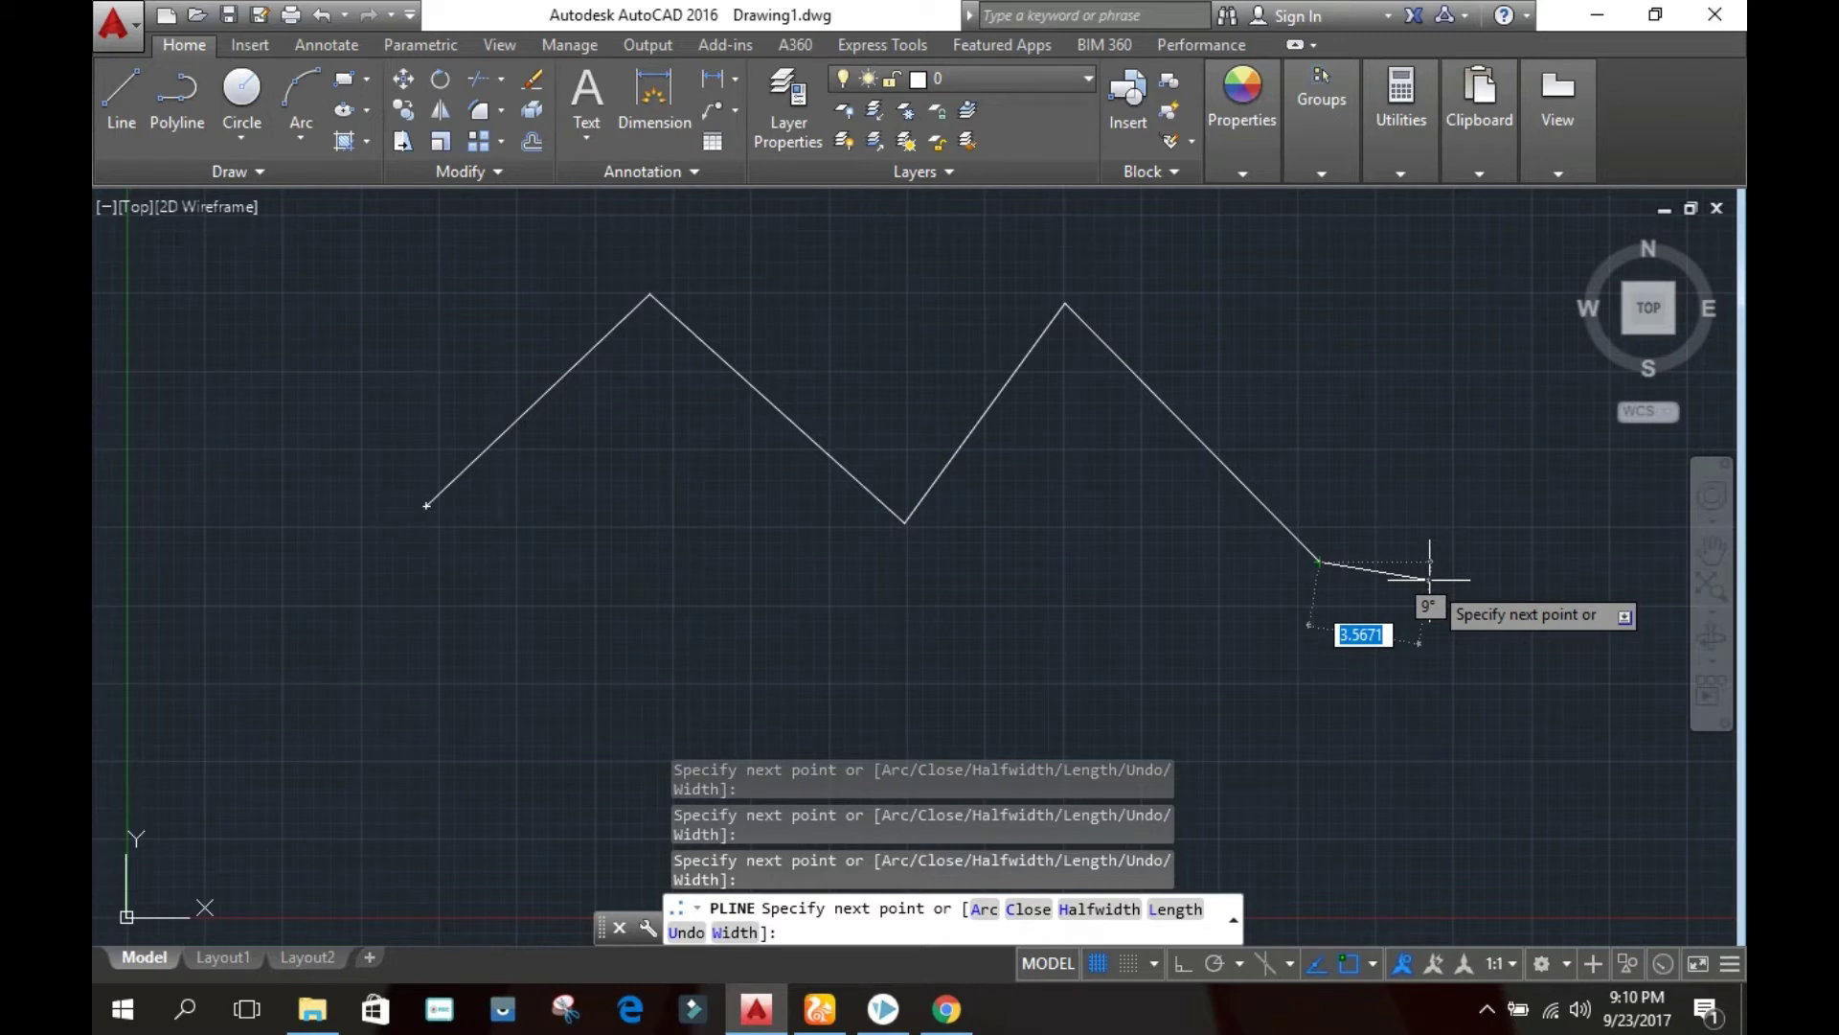
Switch the polyline to Arc mode and add four curving arc segments, turning back beneath the zigzag
text(a)
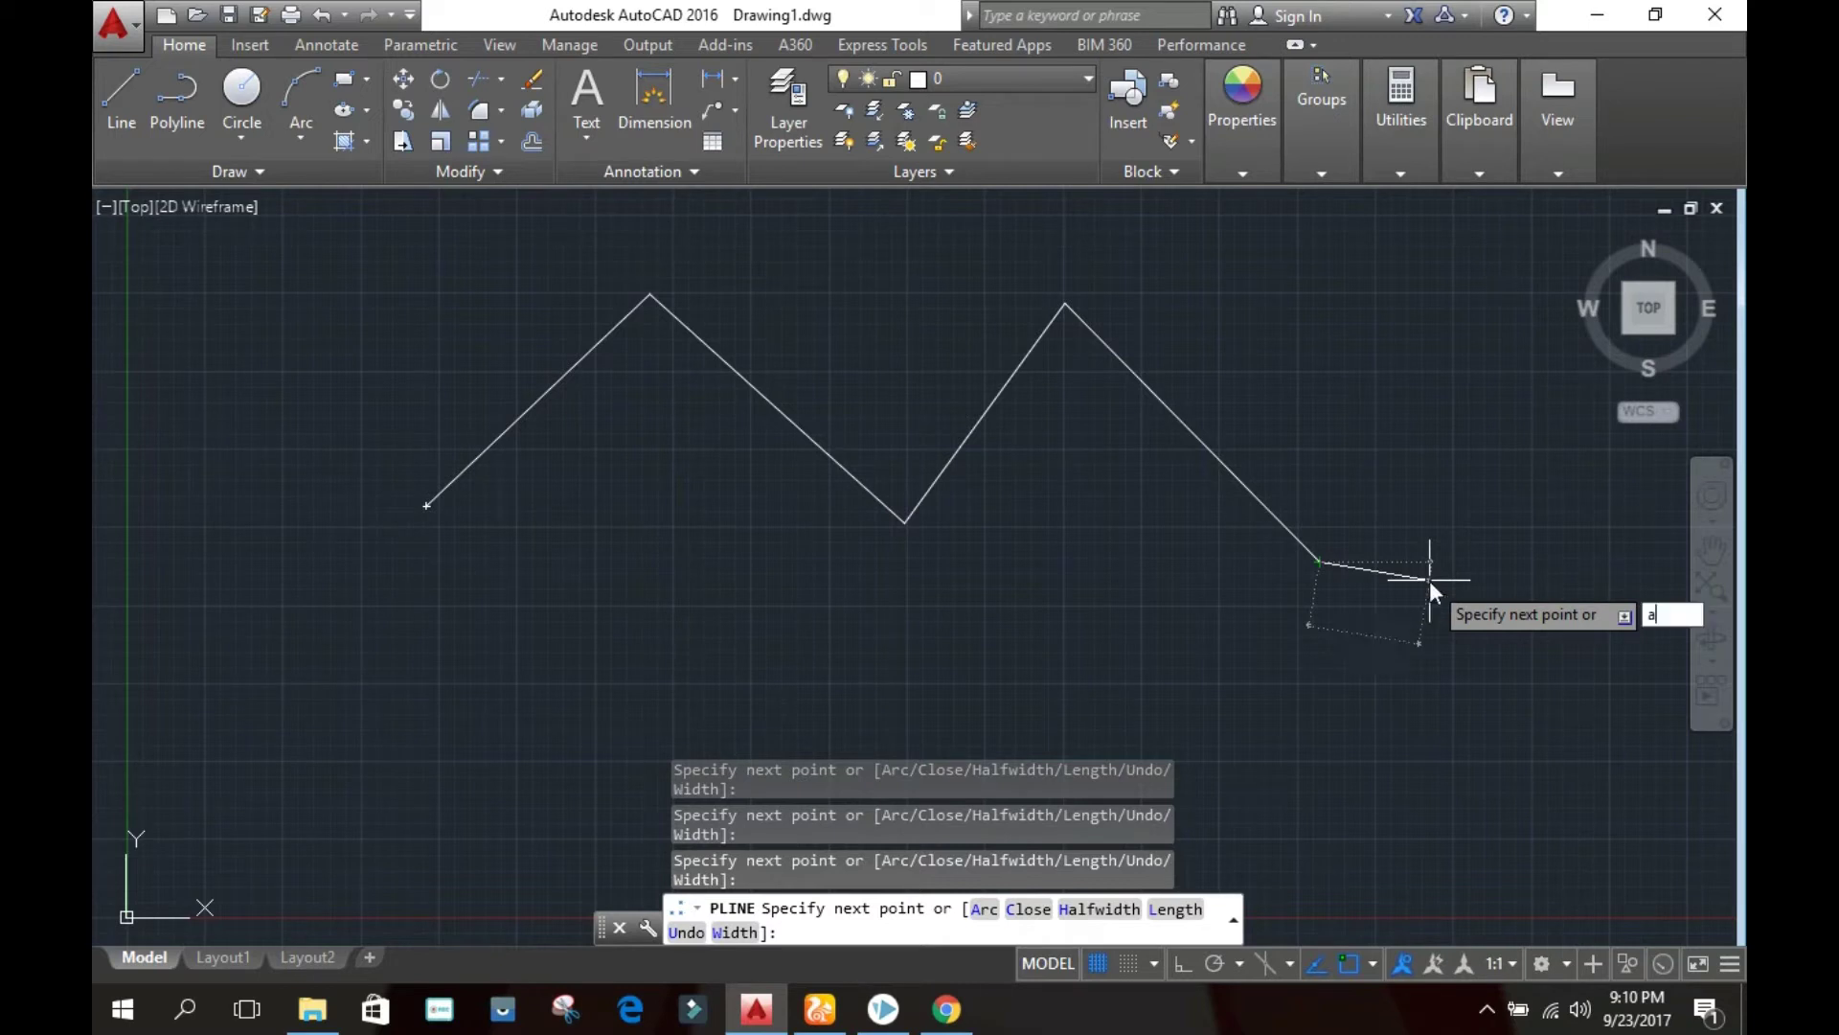
key(Return)
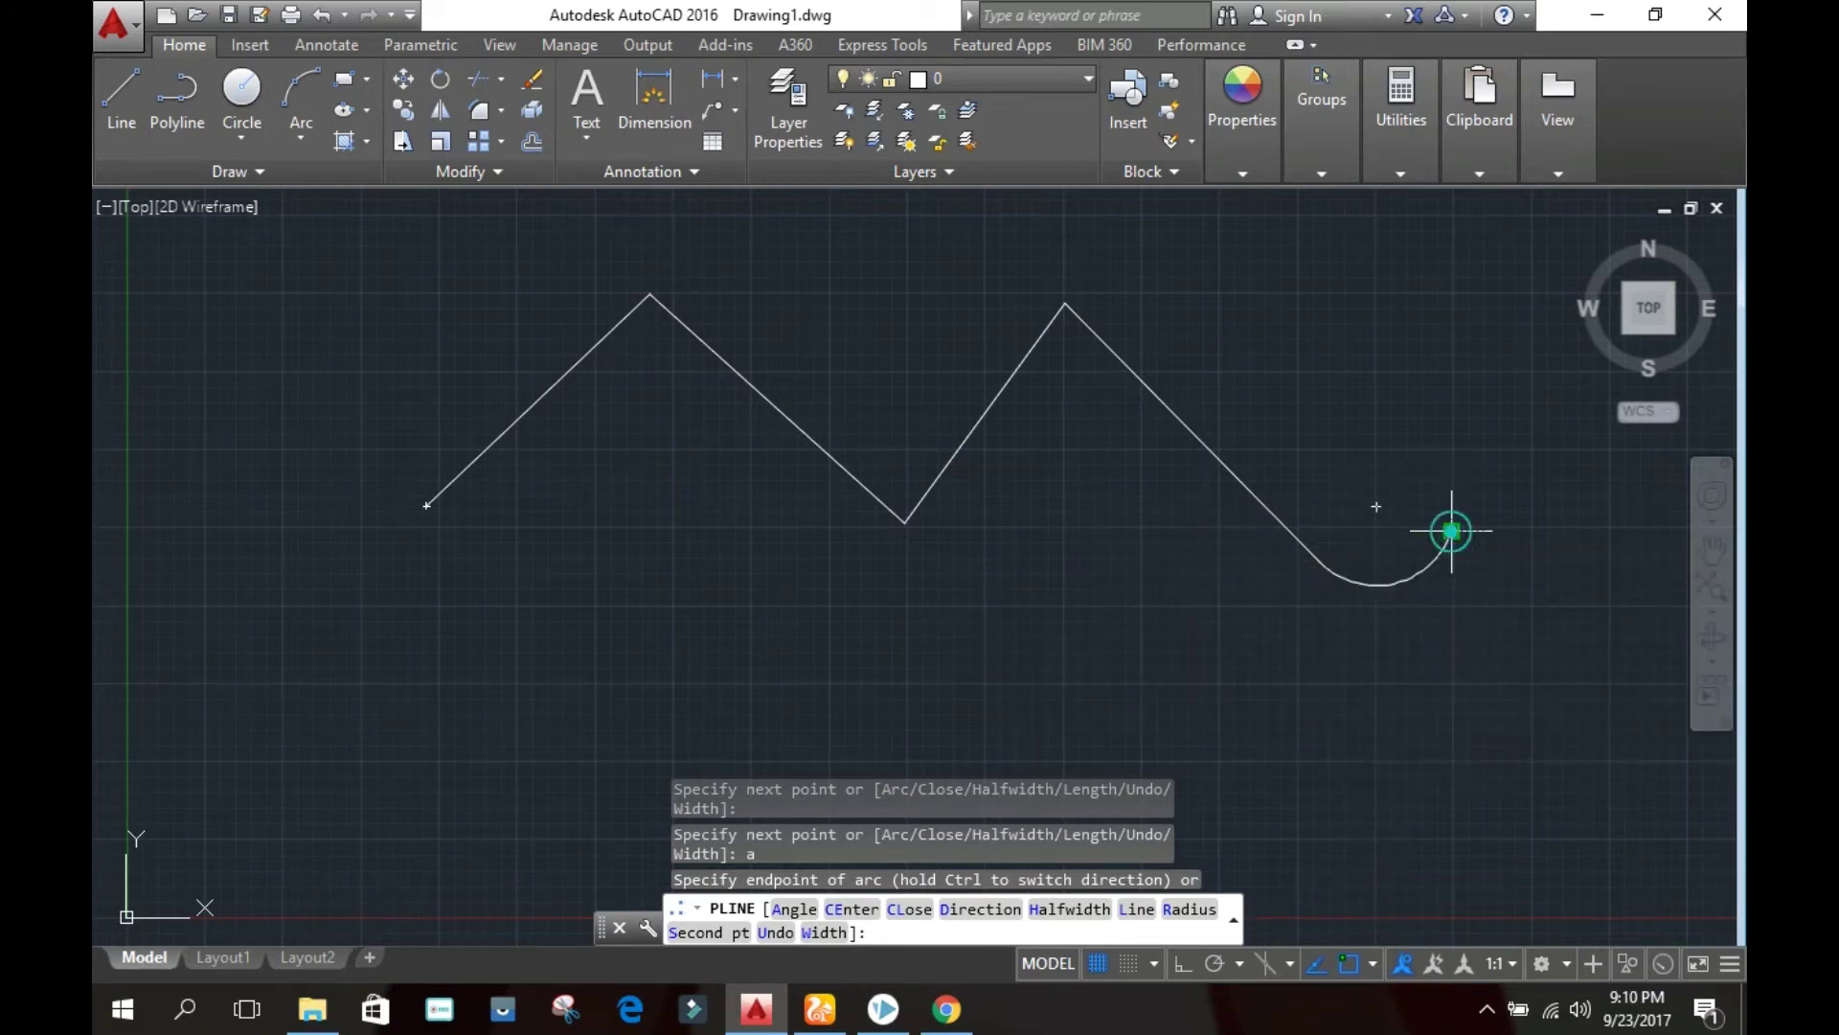
click(1552, 610)
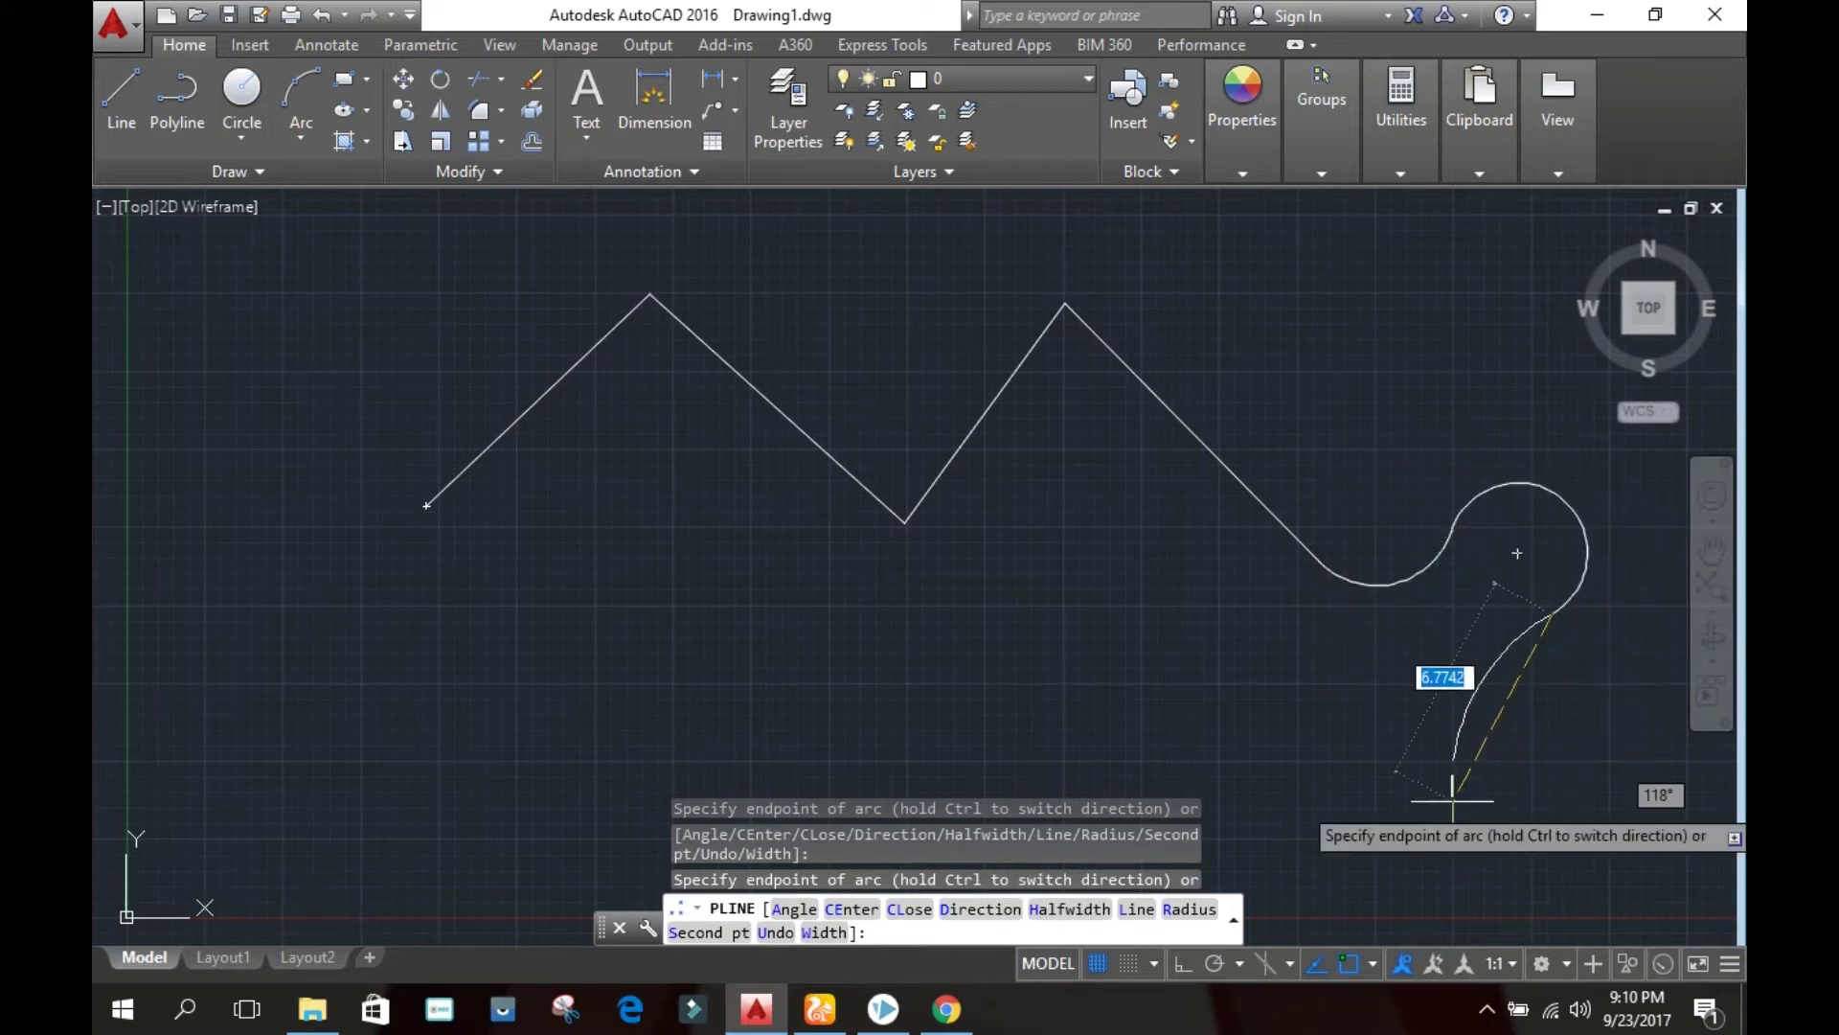
click(1441, 778)
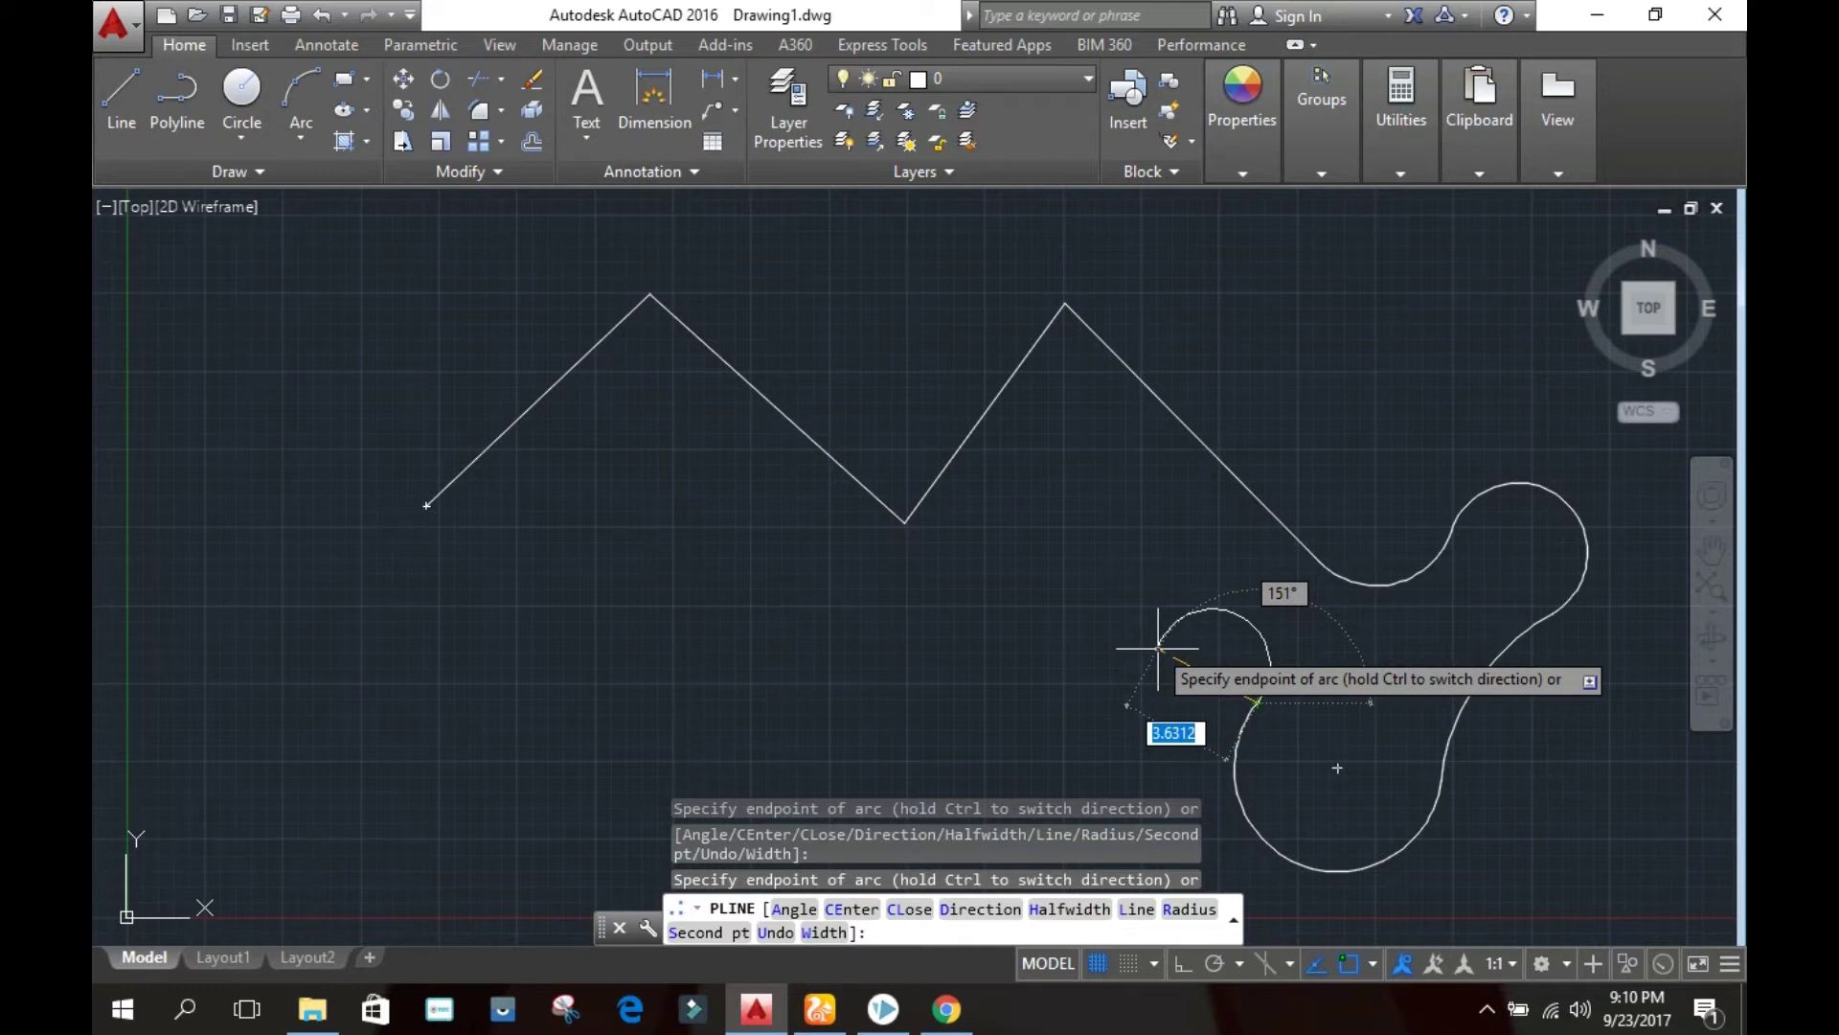
Return the polyline to Line mode and add two straight segments from the end of the last arc
text(l)
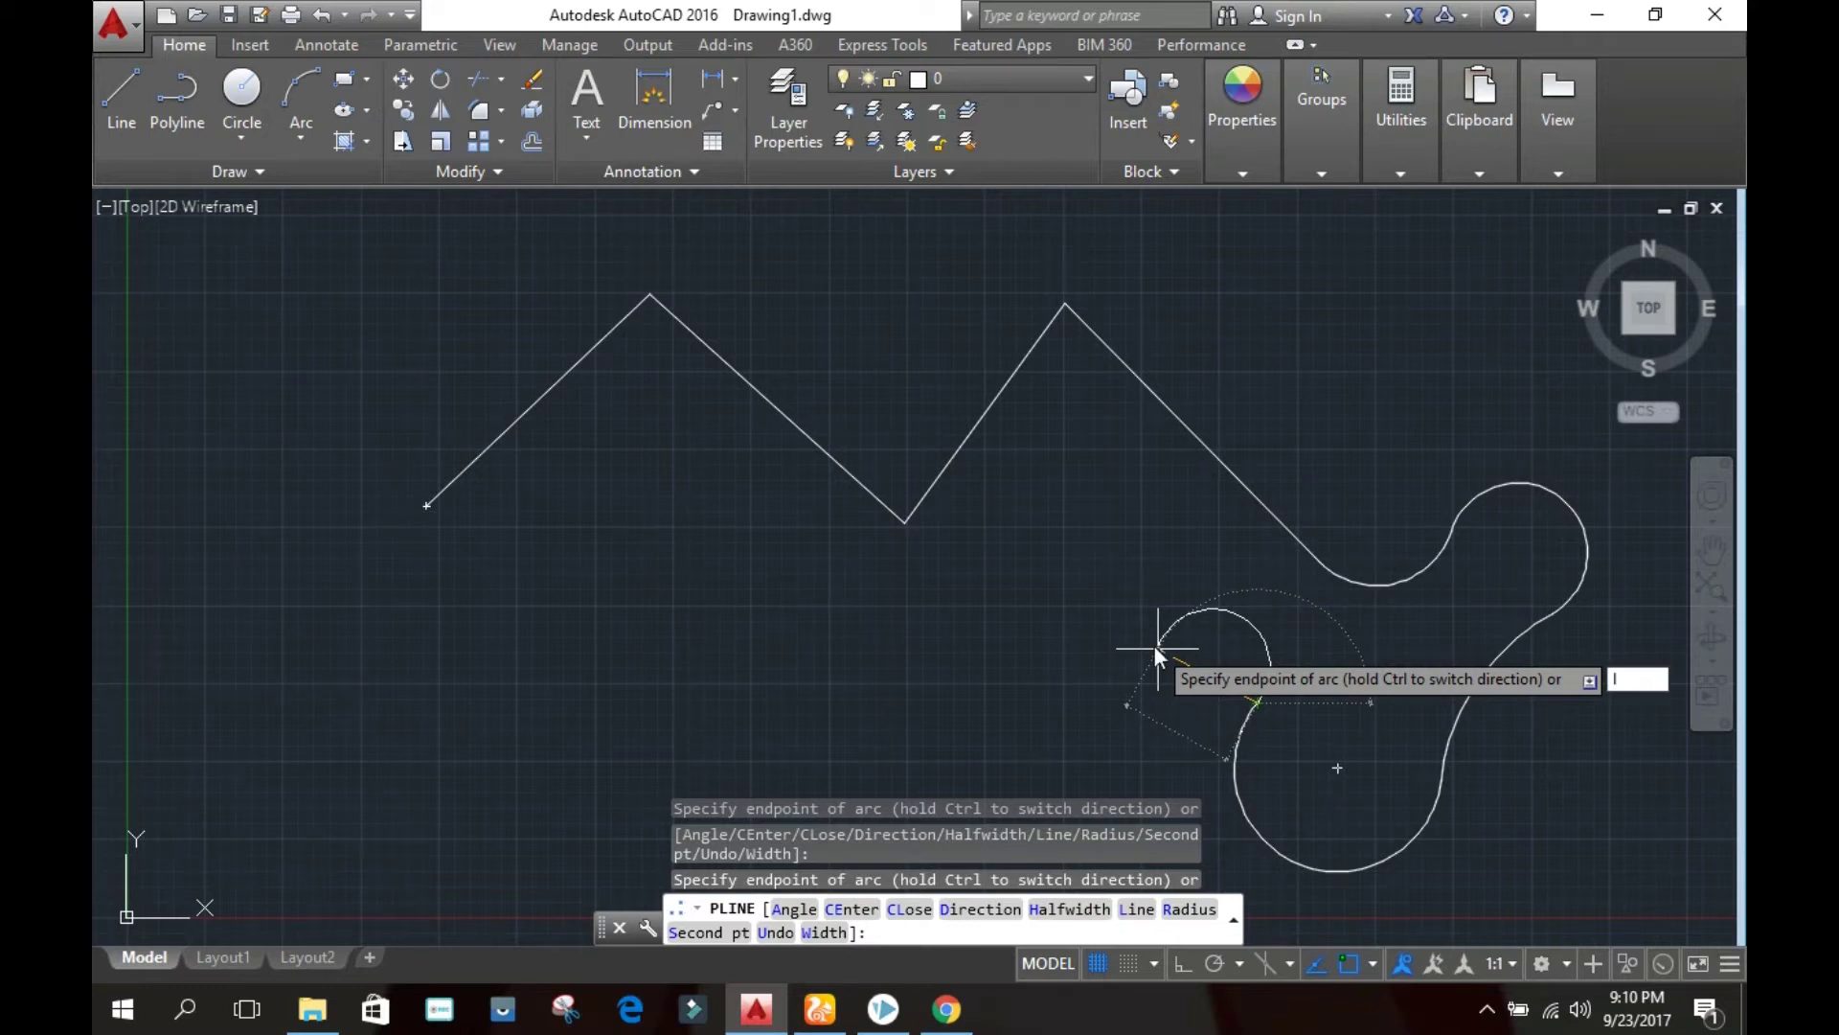
key(Return)
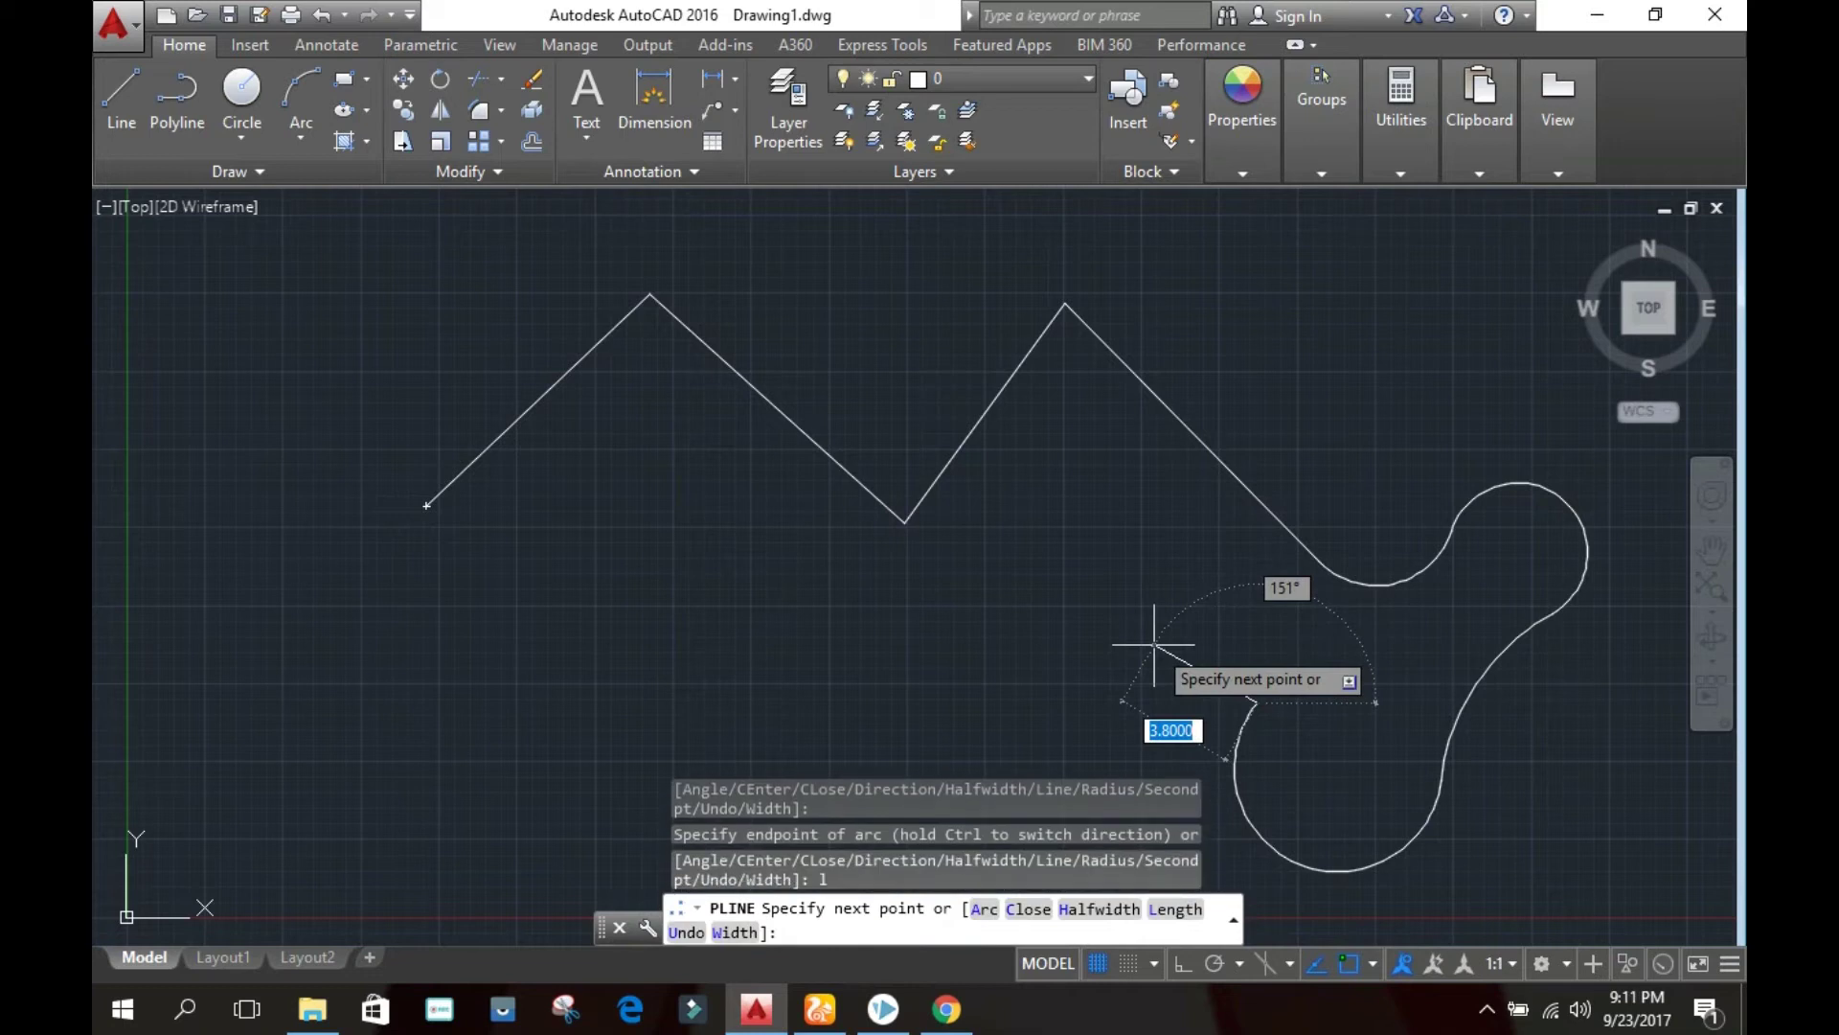
click(1115, 645)
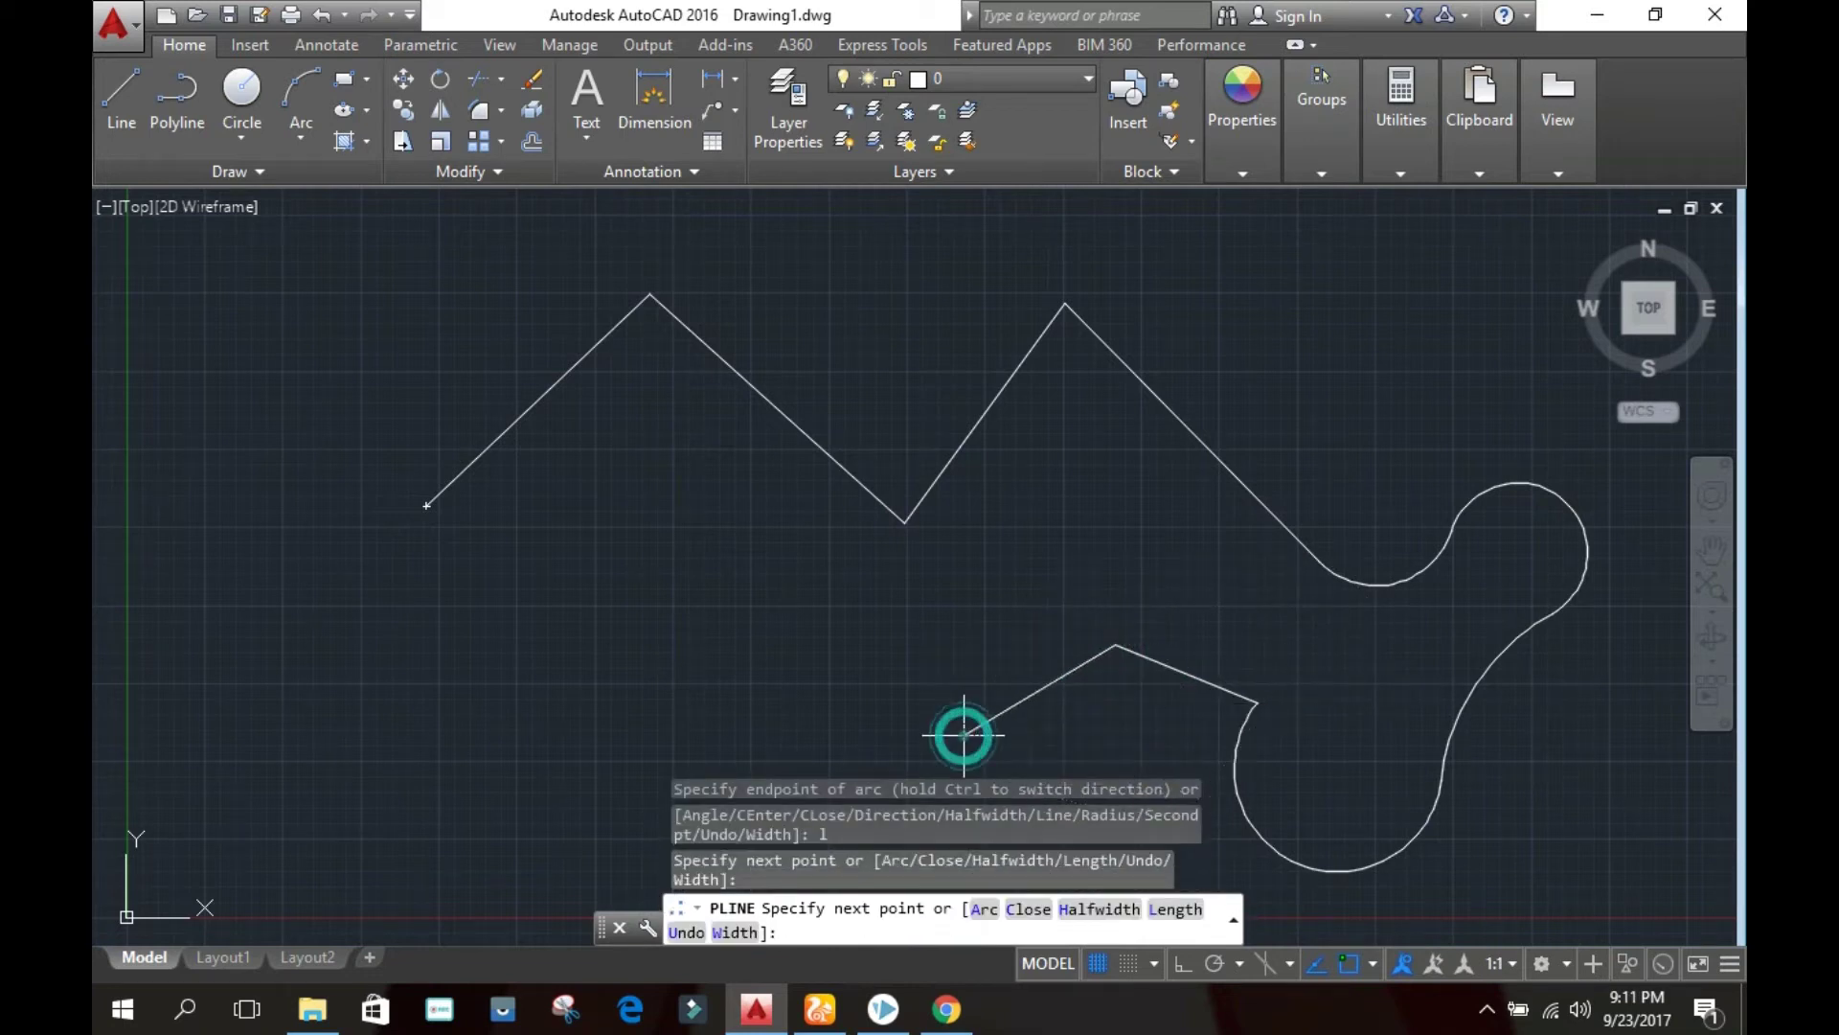
click(964, 735)
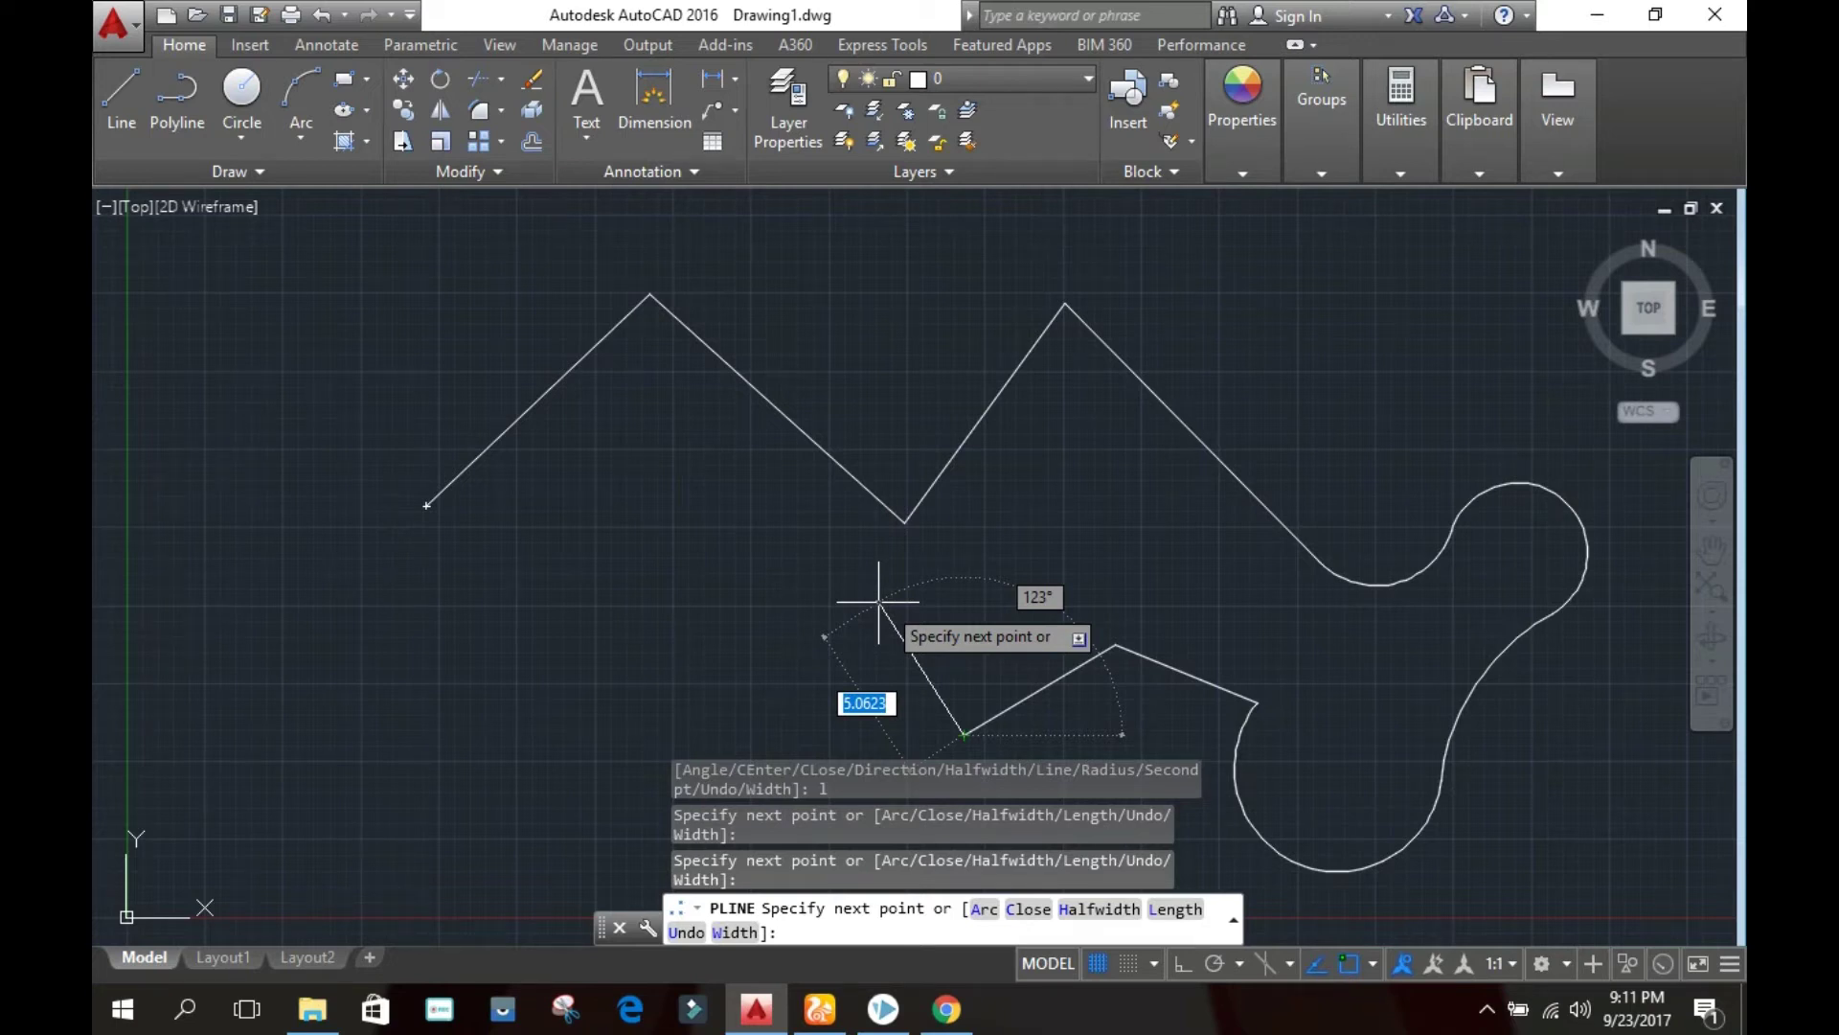
Set the polyline's starting half-width to about 0.68 and ending half-width to about 1.20, and draw one tapered segment
text(h)
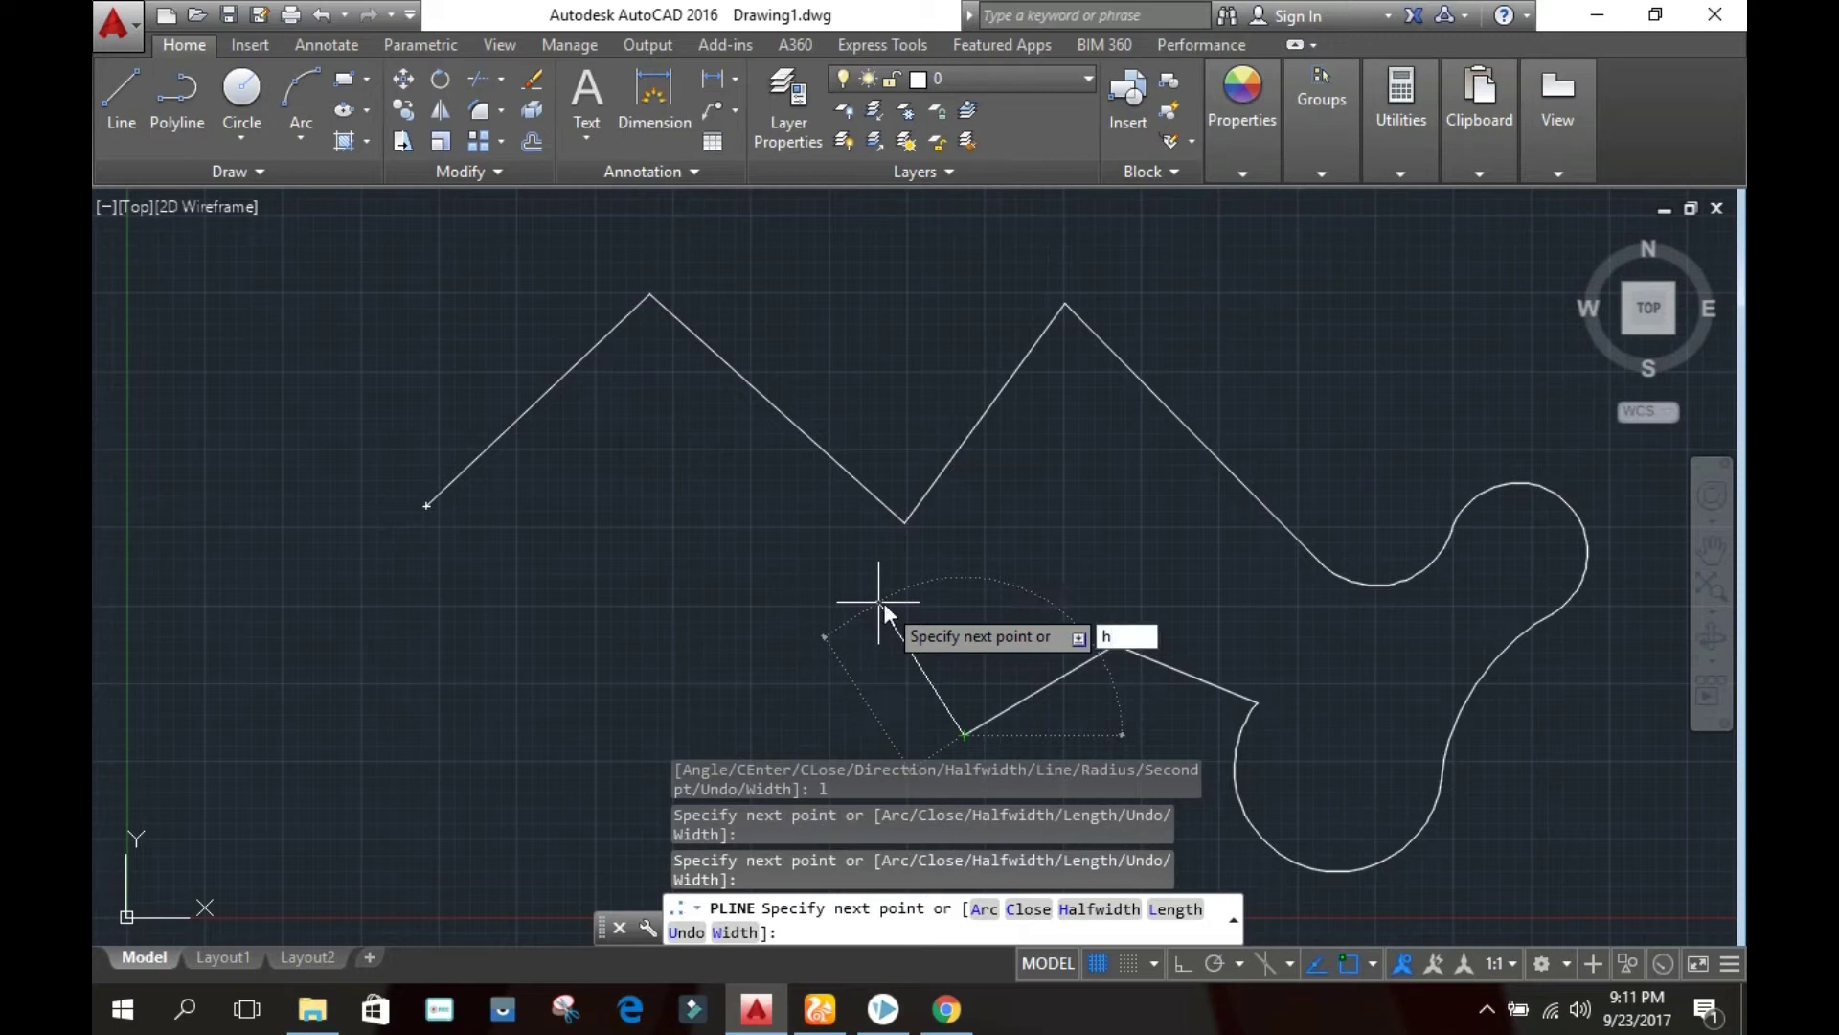
key(Return)
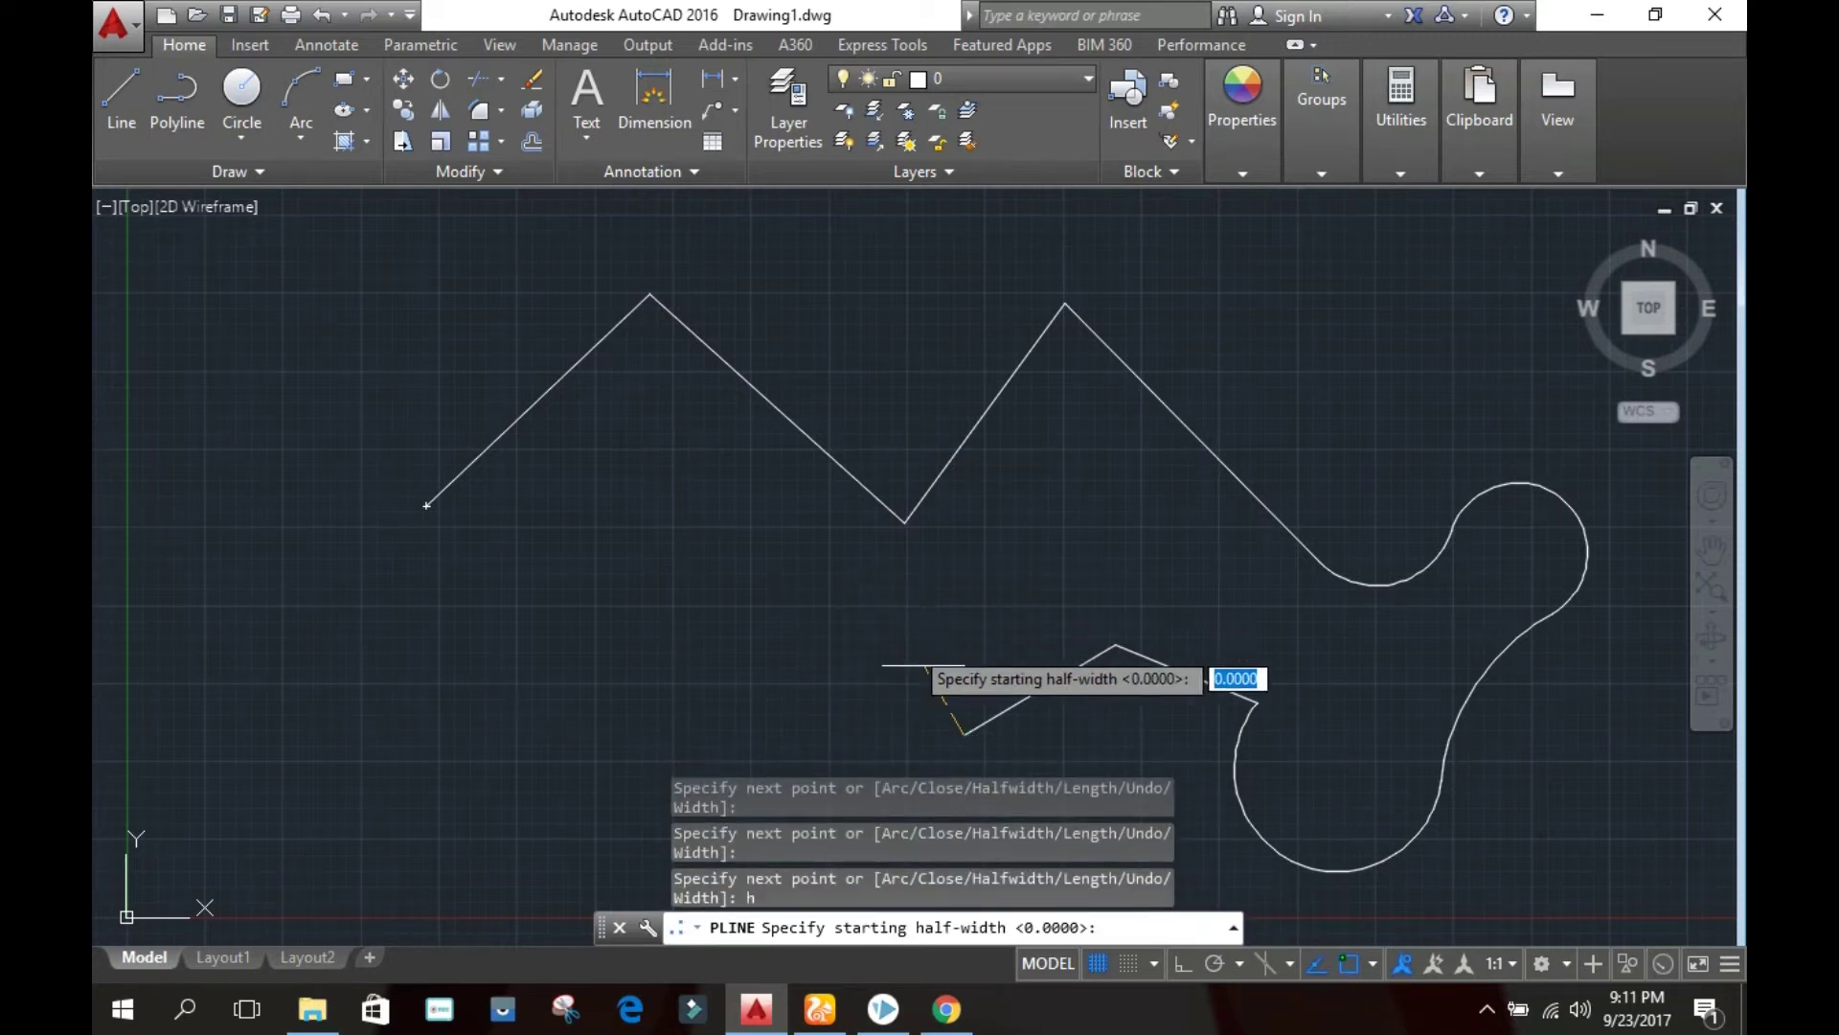
click(951, 717)
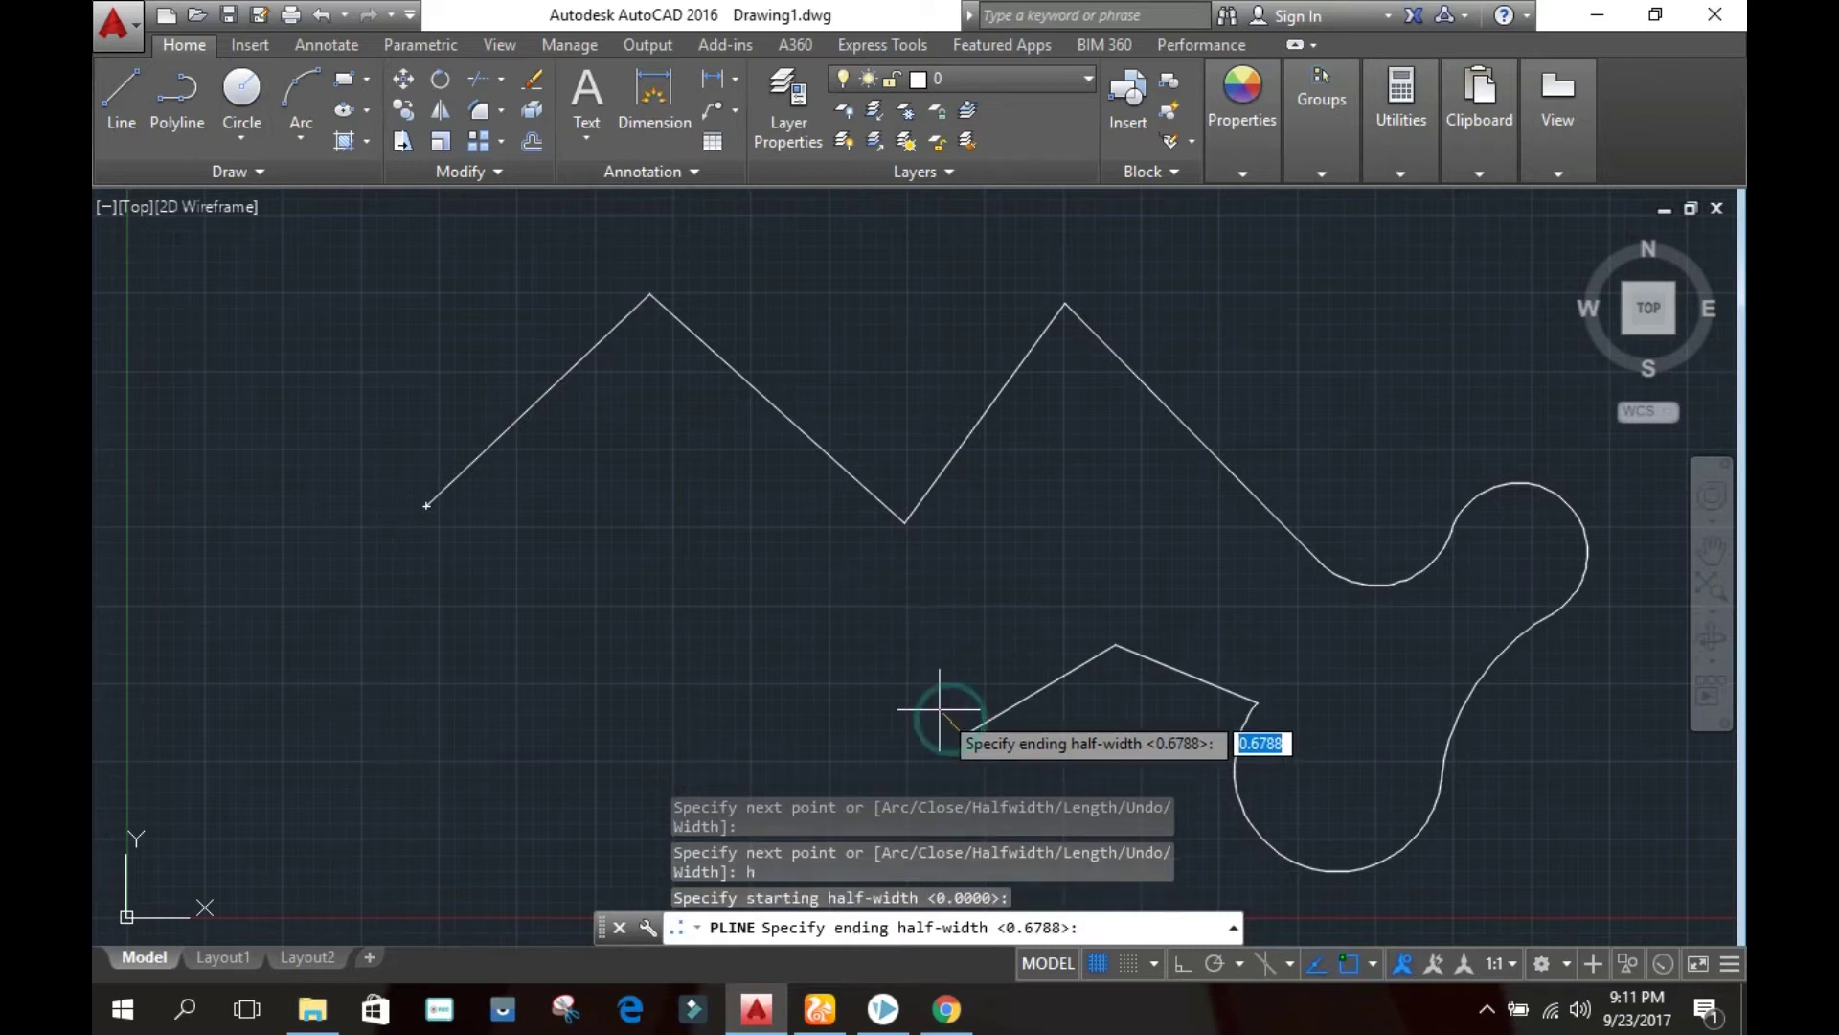
click(924, 704)
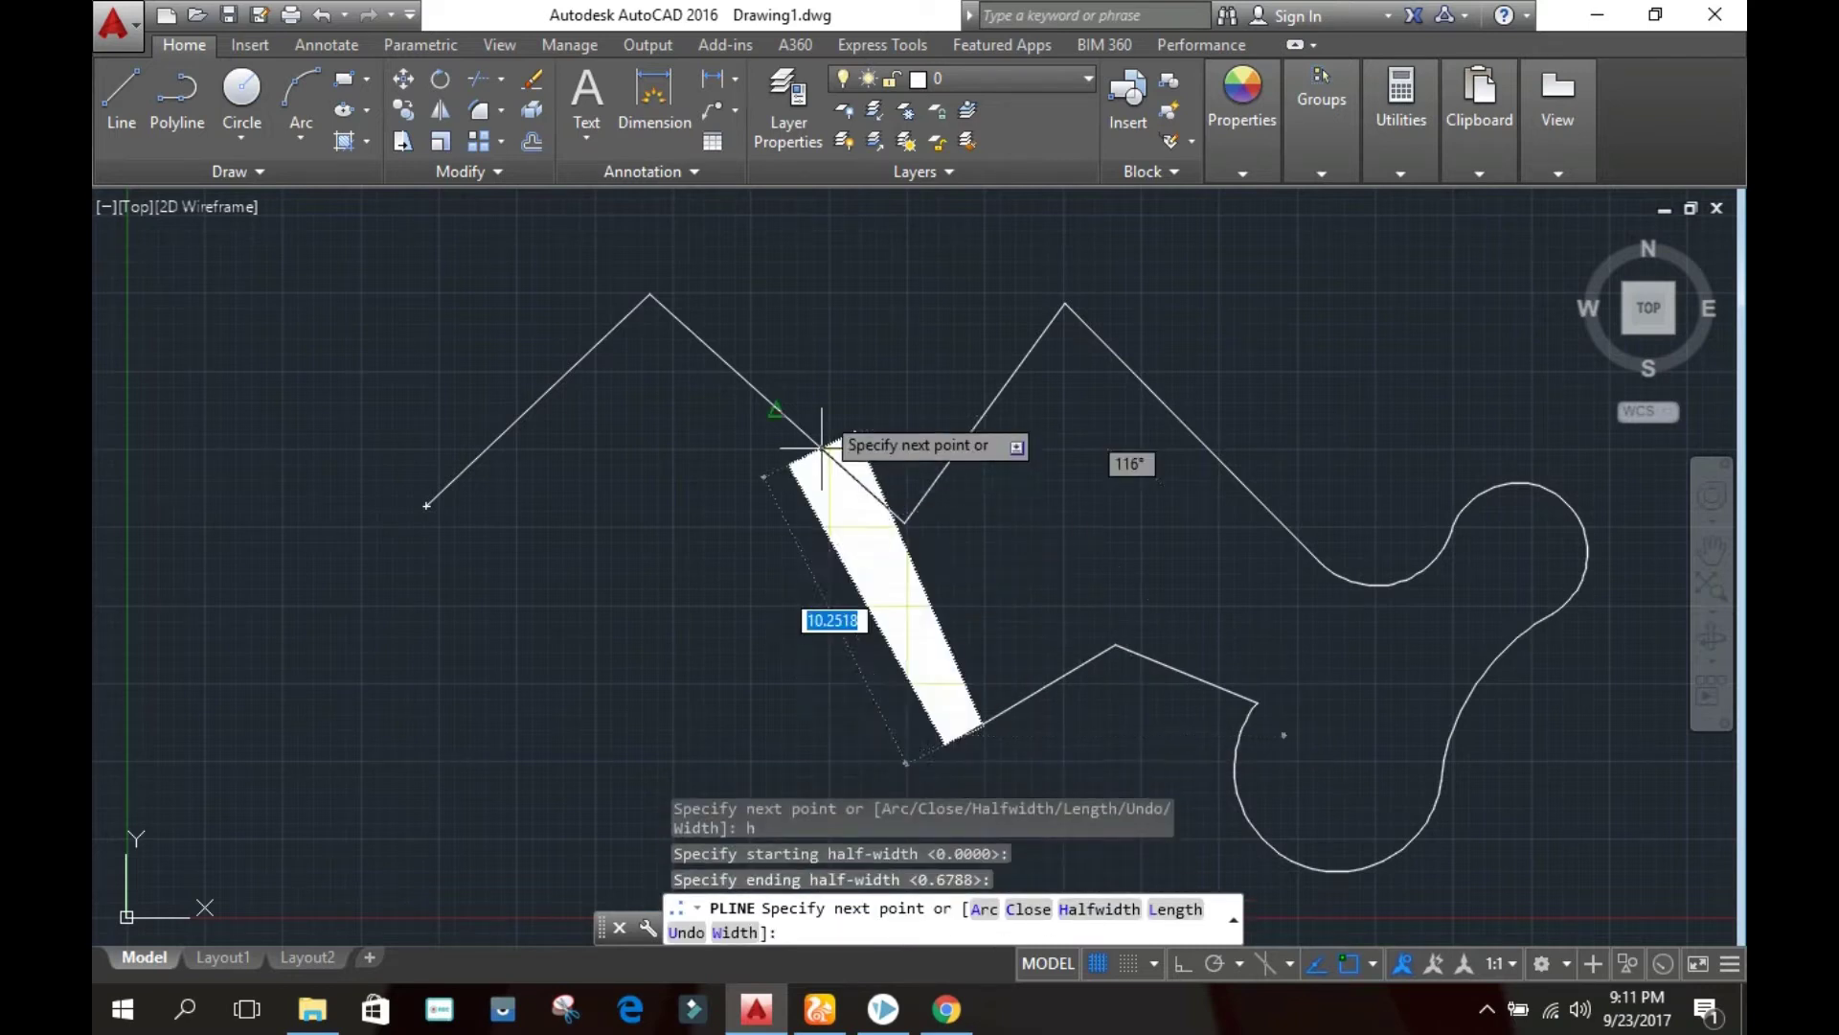
scroll(800, 289, down, 2)
scroll(800, 287, down, 2)
scroll(728, 459, up, 4)
scroll(732, 439, up, 2)
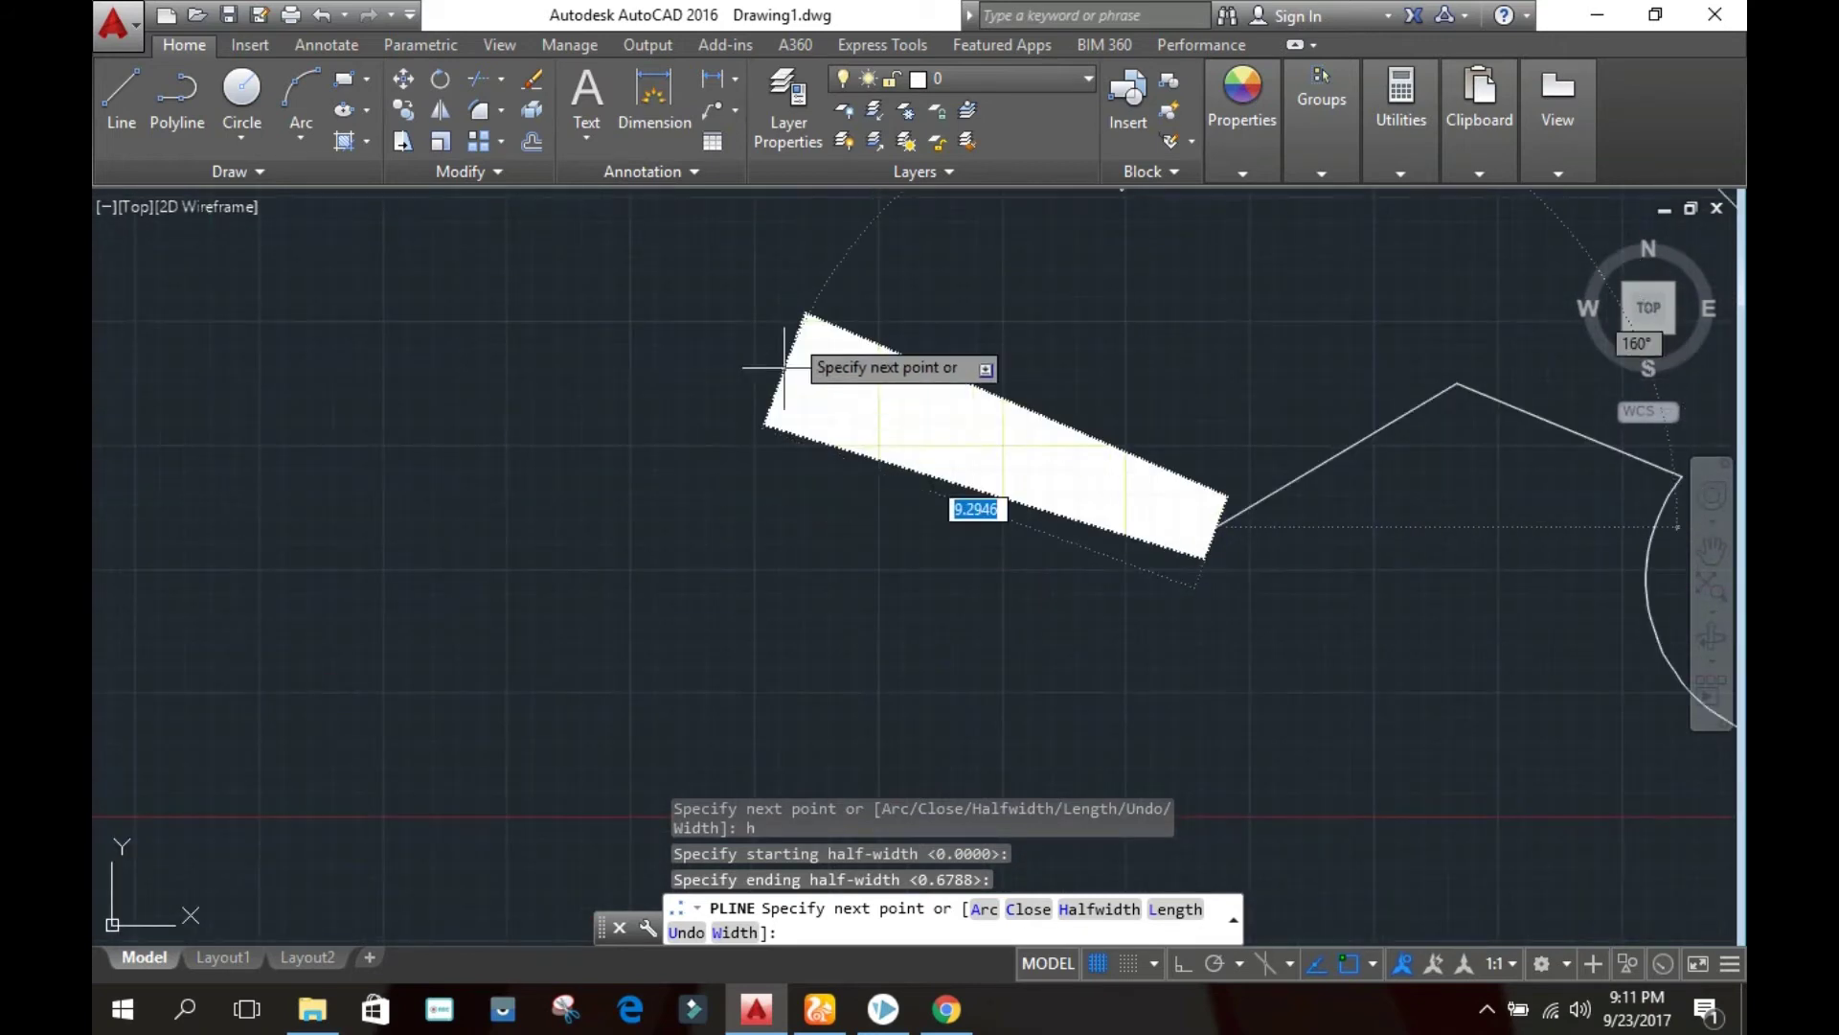
click(792, 307)
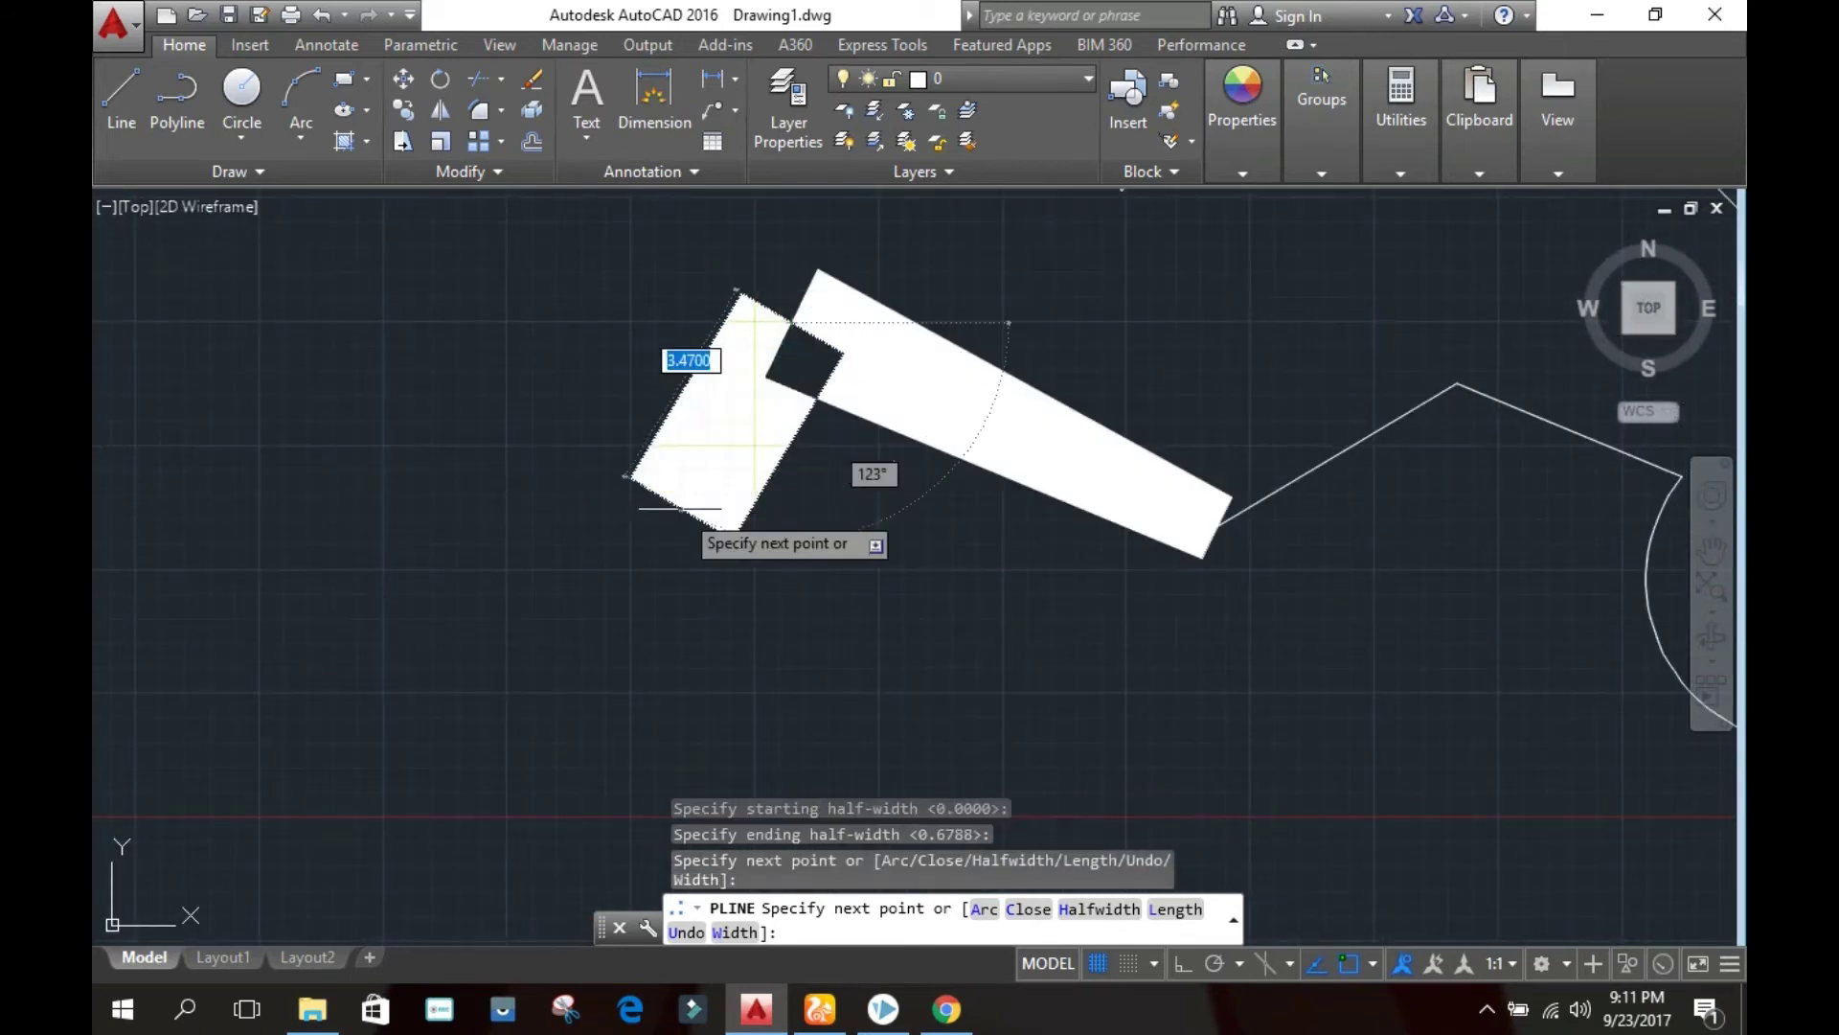
Continue the polyline with four thick zigzag segments from the tapered one, ending above the origin near the Y axis
click(636, 546)
scroll(636, 541, down, 3)
scroll(575, 498, down, 2)
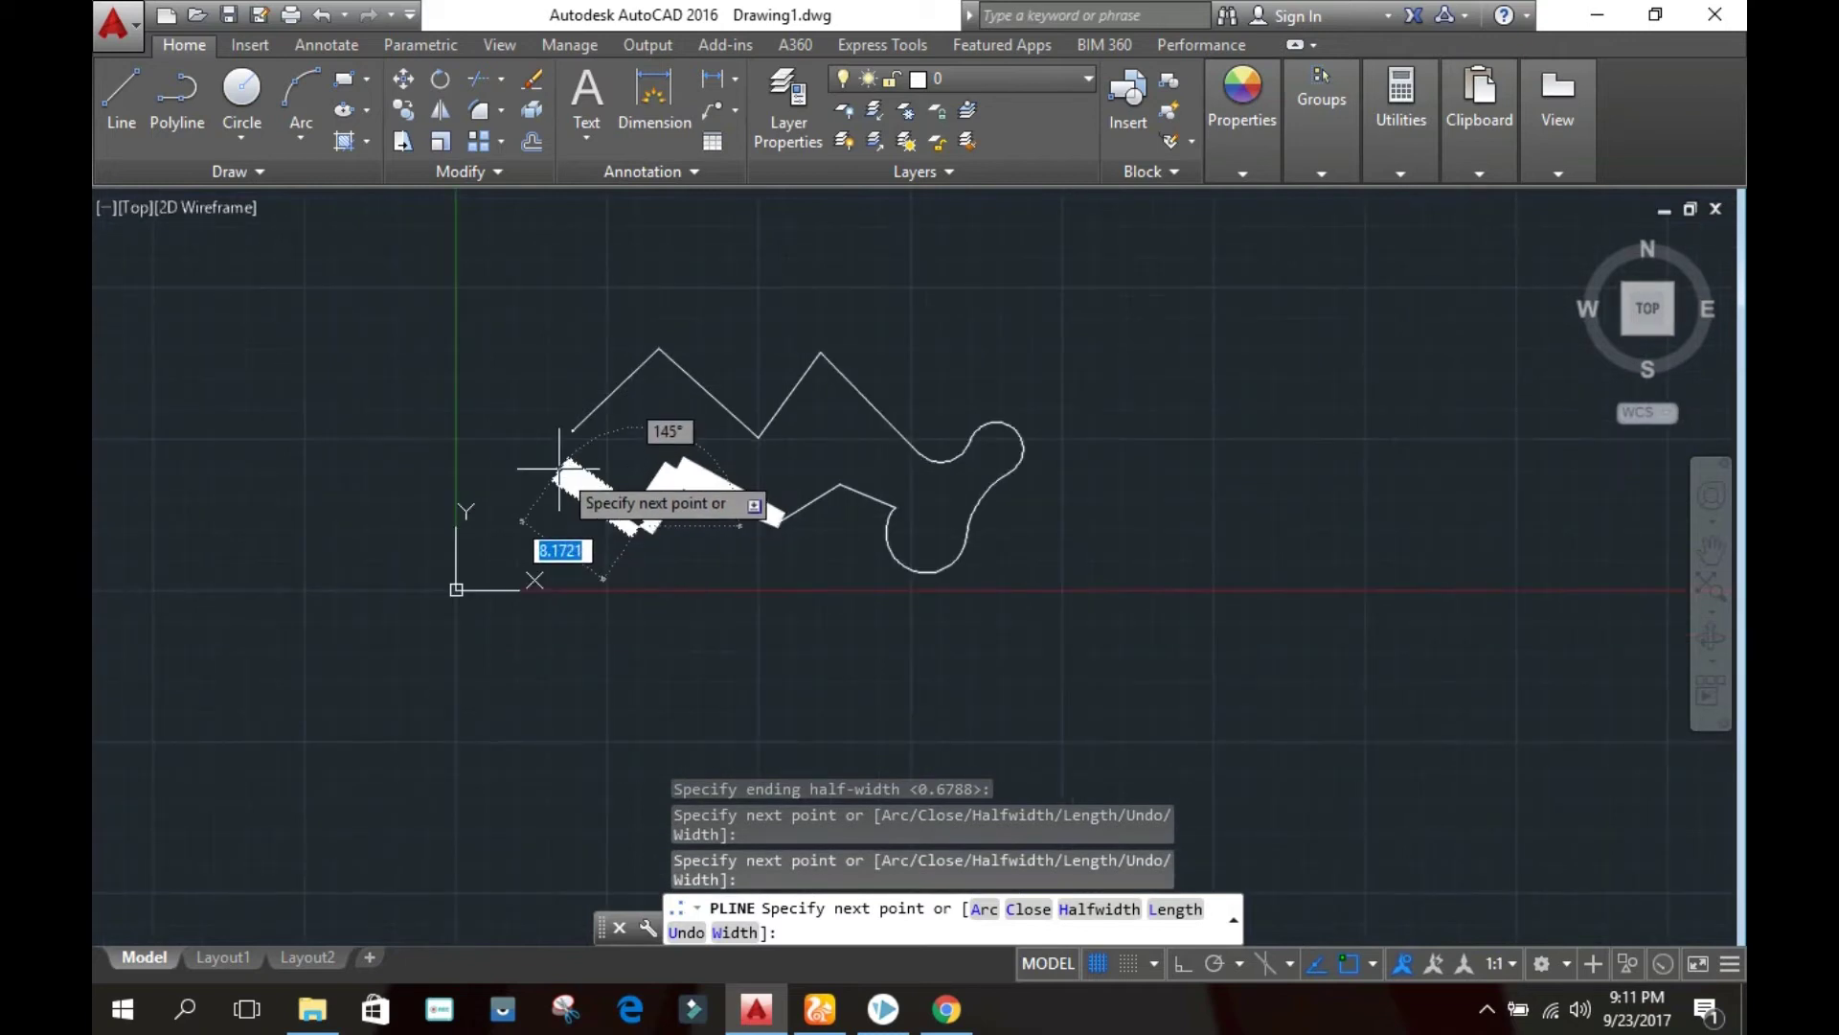
click(513, 435)
scroll(536, 508, up, 4)
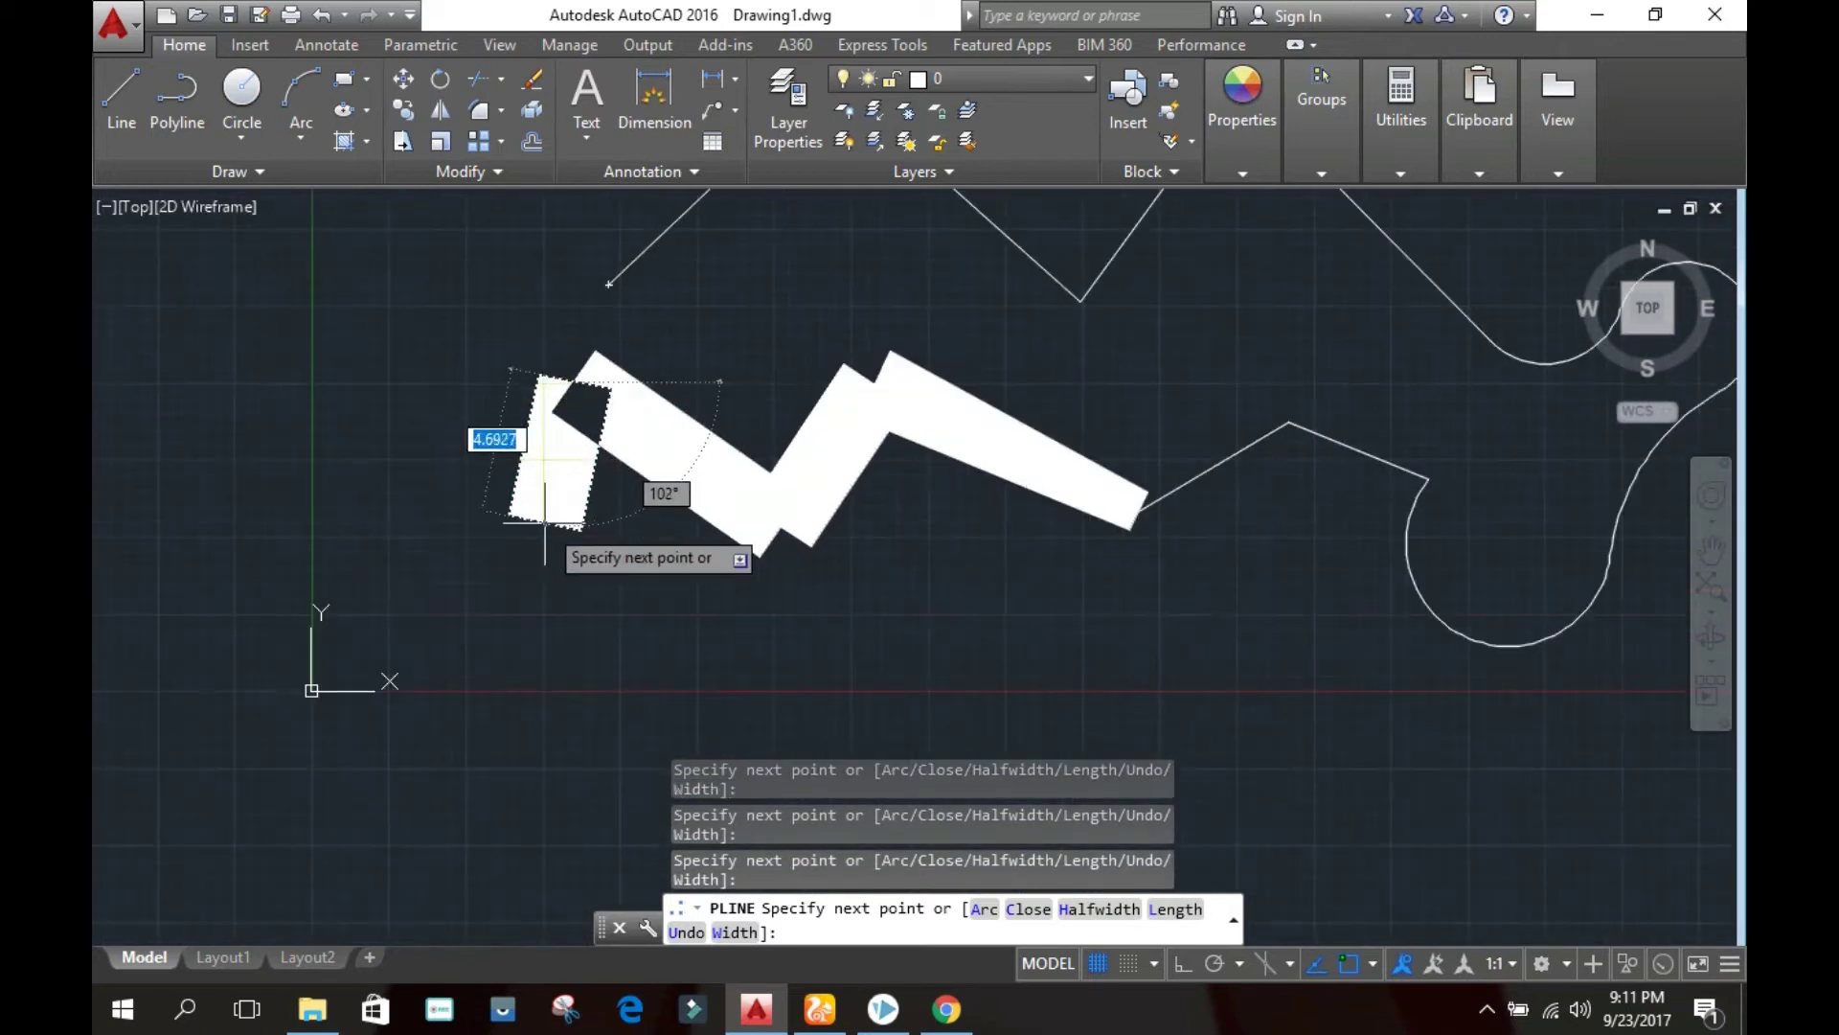
click(446, 532)
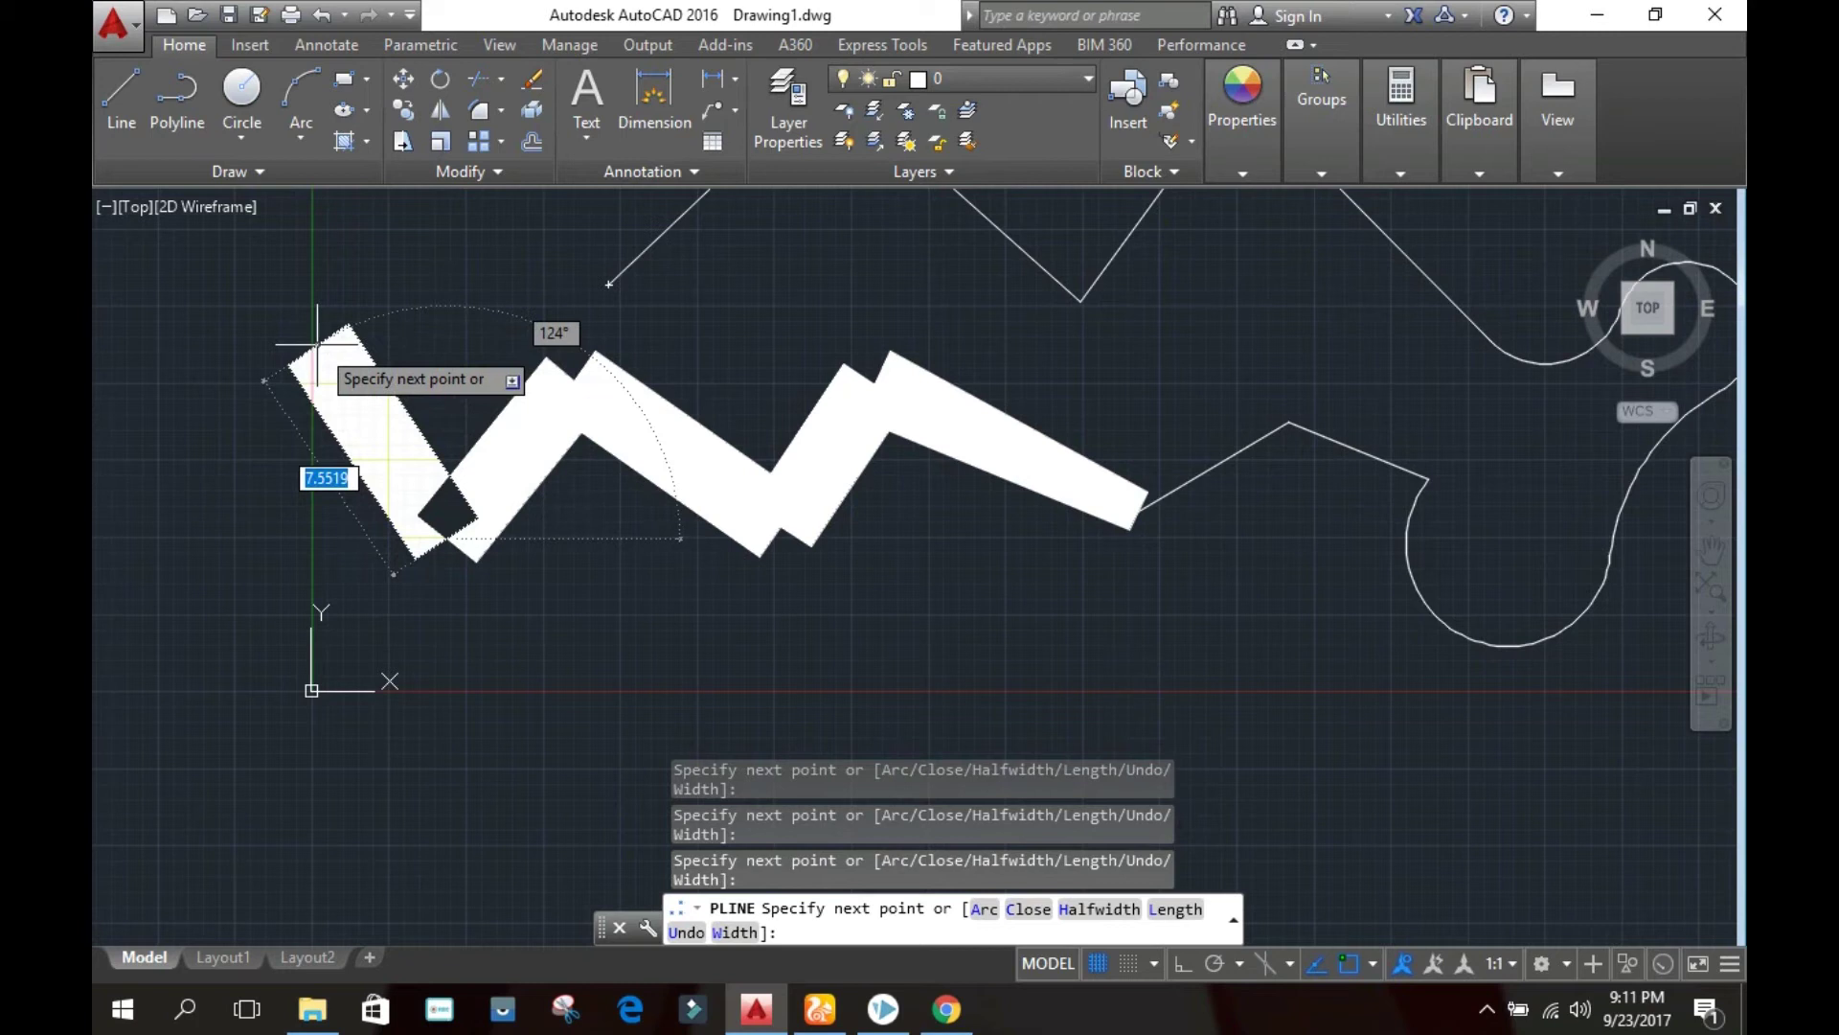
scroll(312, 338, up, 3)
scroll(312, 337, down, 2)
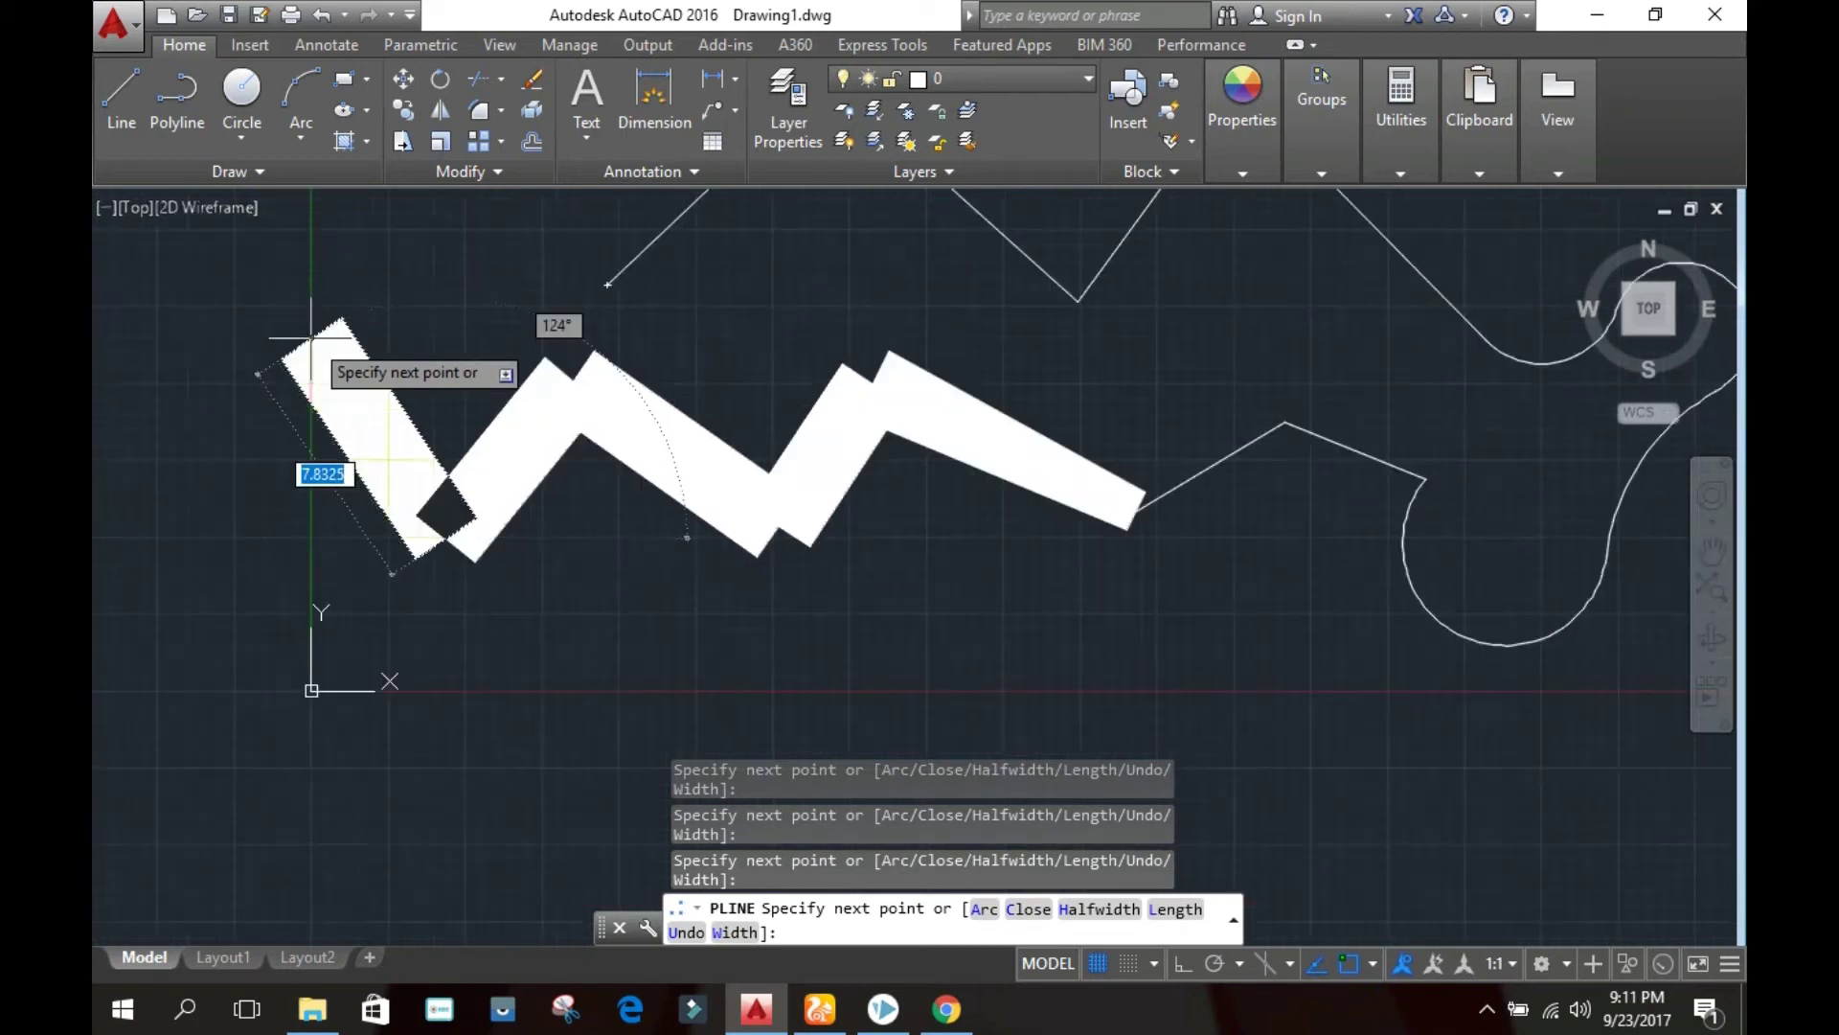
click(311, 337)
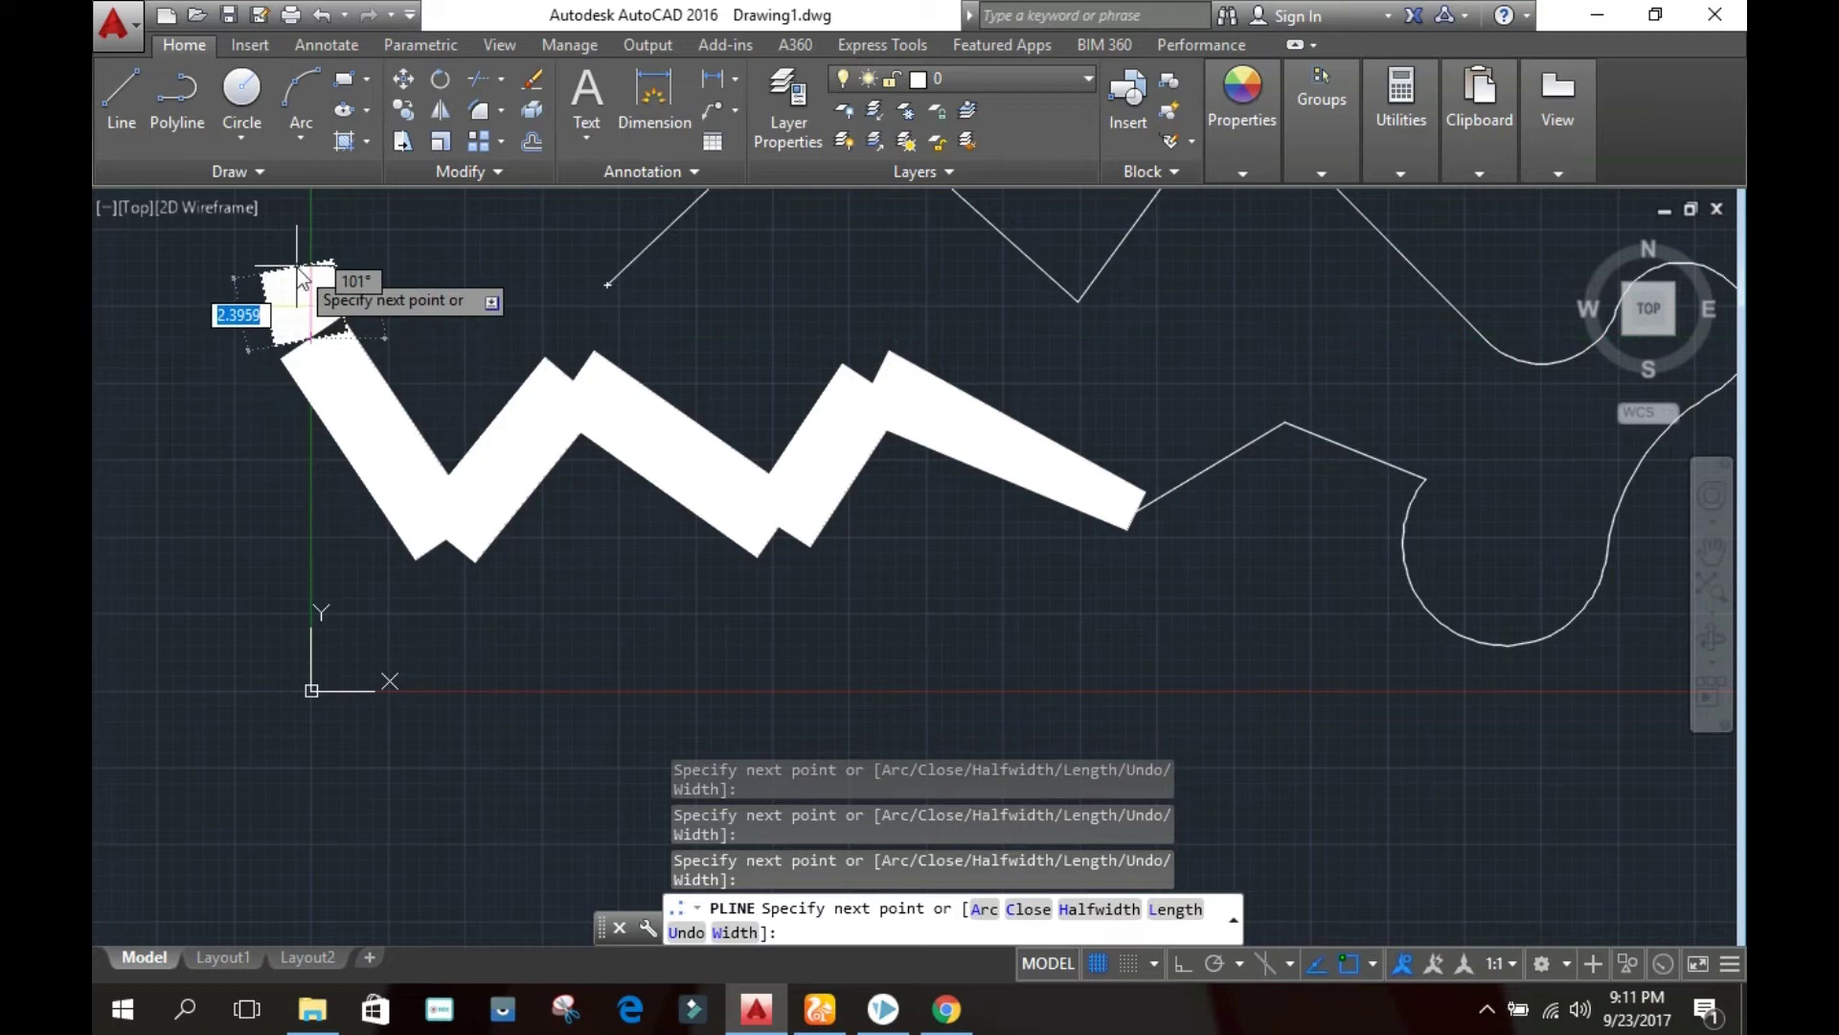
Set the polyline's starting half-width to 0,0 and its ending half-width to 1,1
text(h)
key(Return)
text(0)
key(Tab)
text(0)
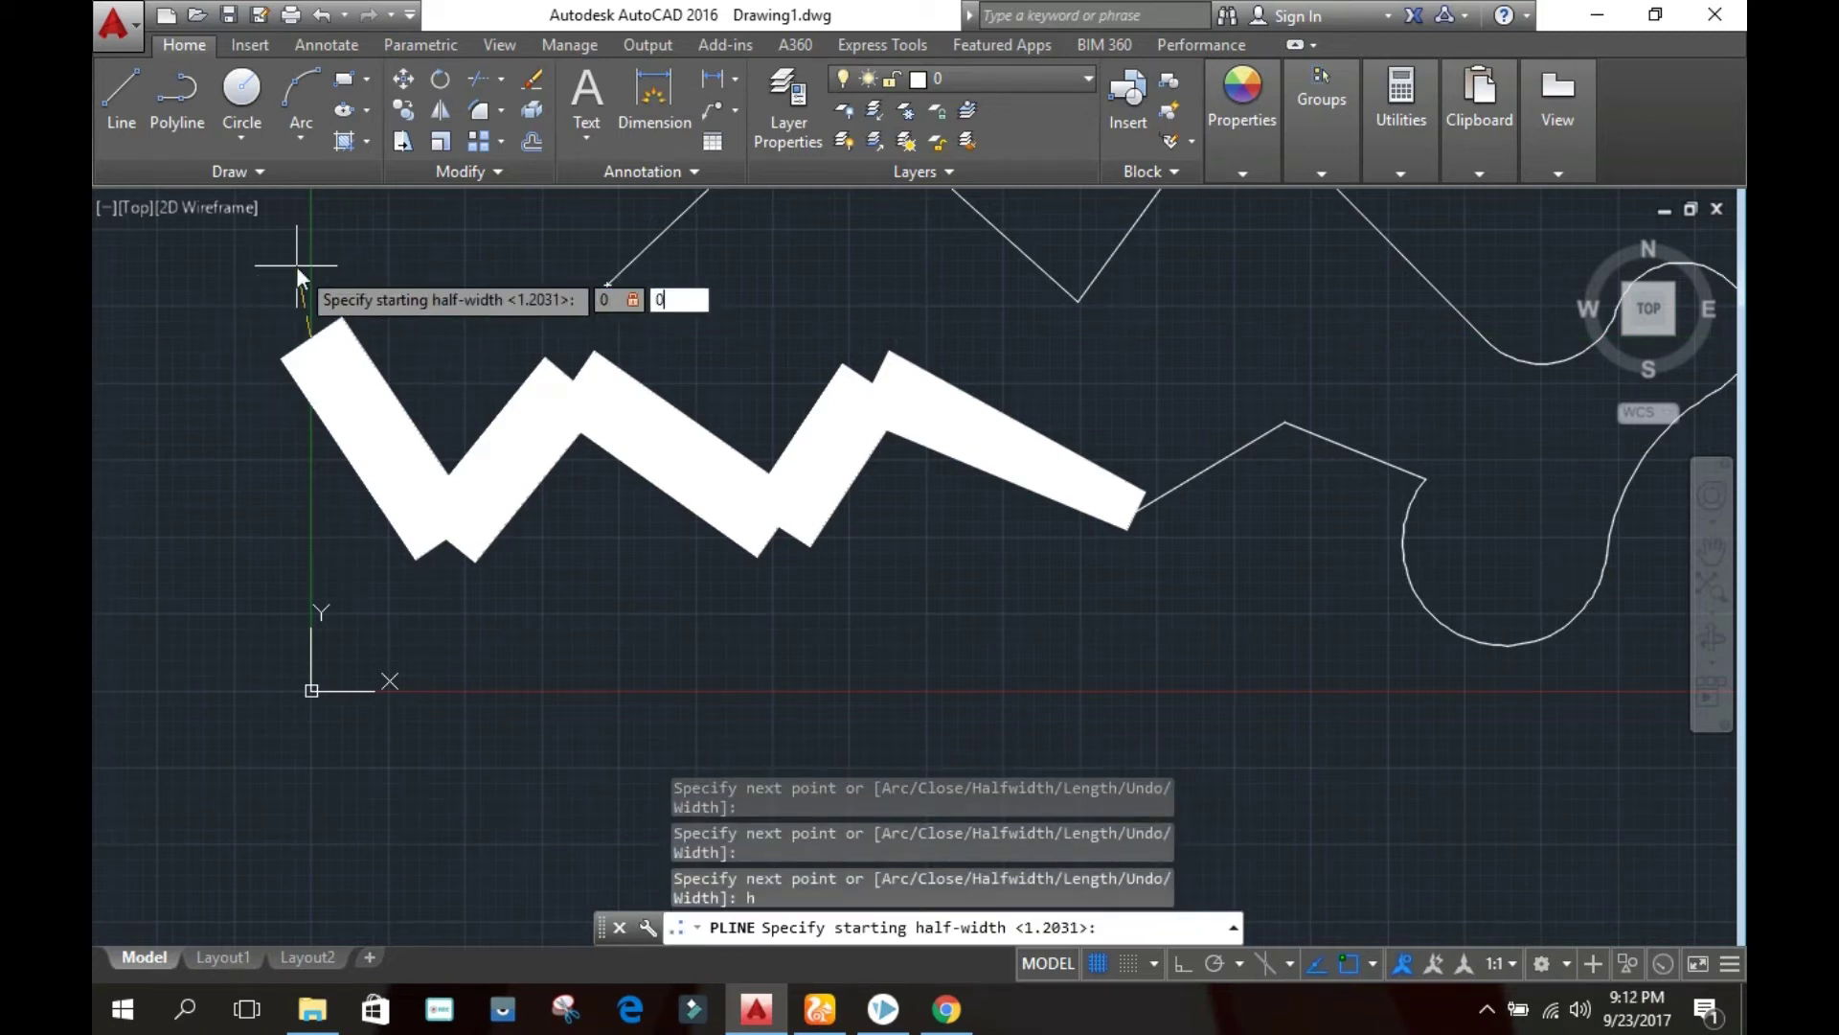
key(Return)
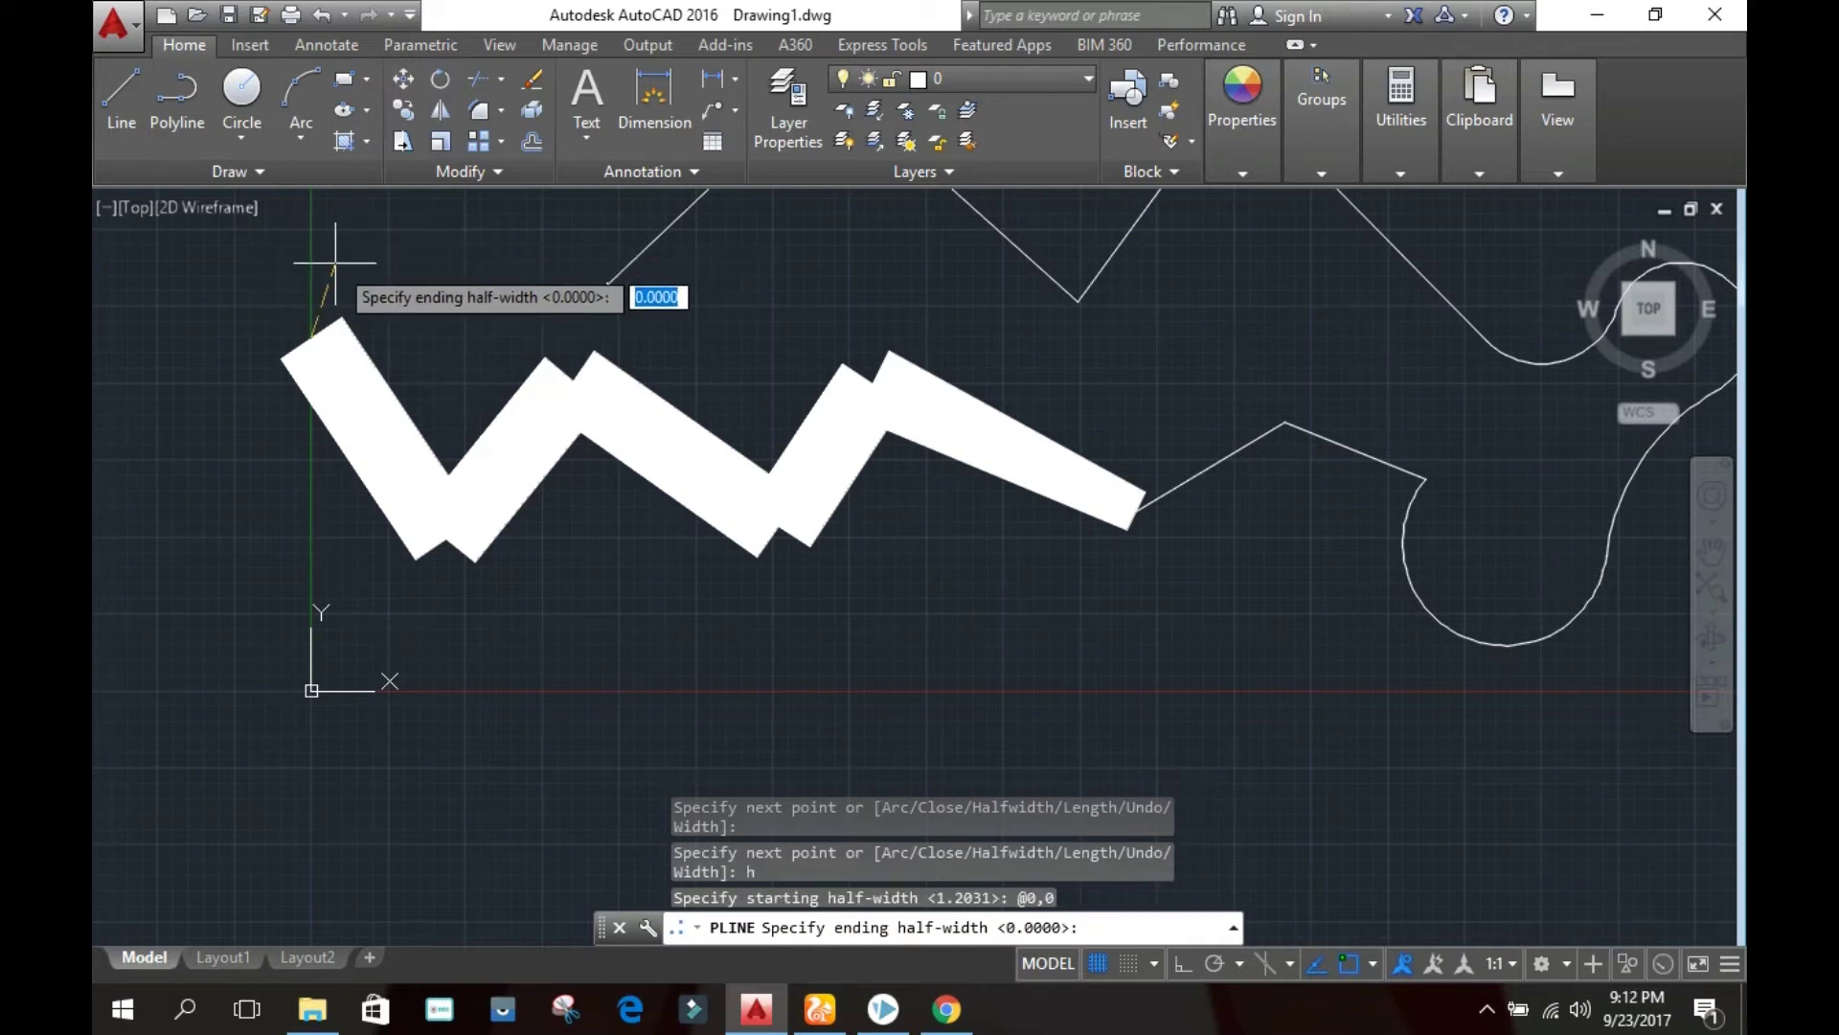
text(2)
key(Tab)
text(0)
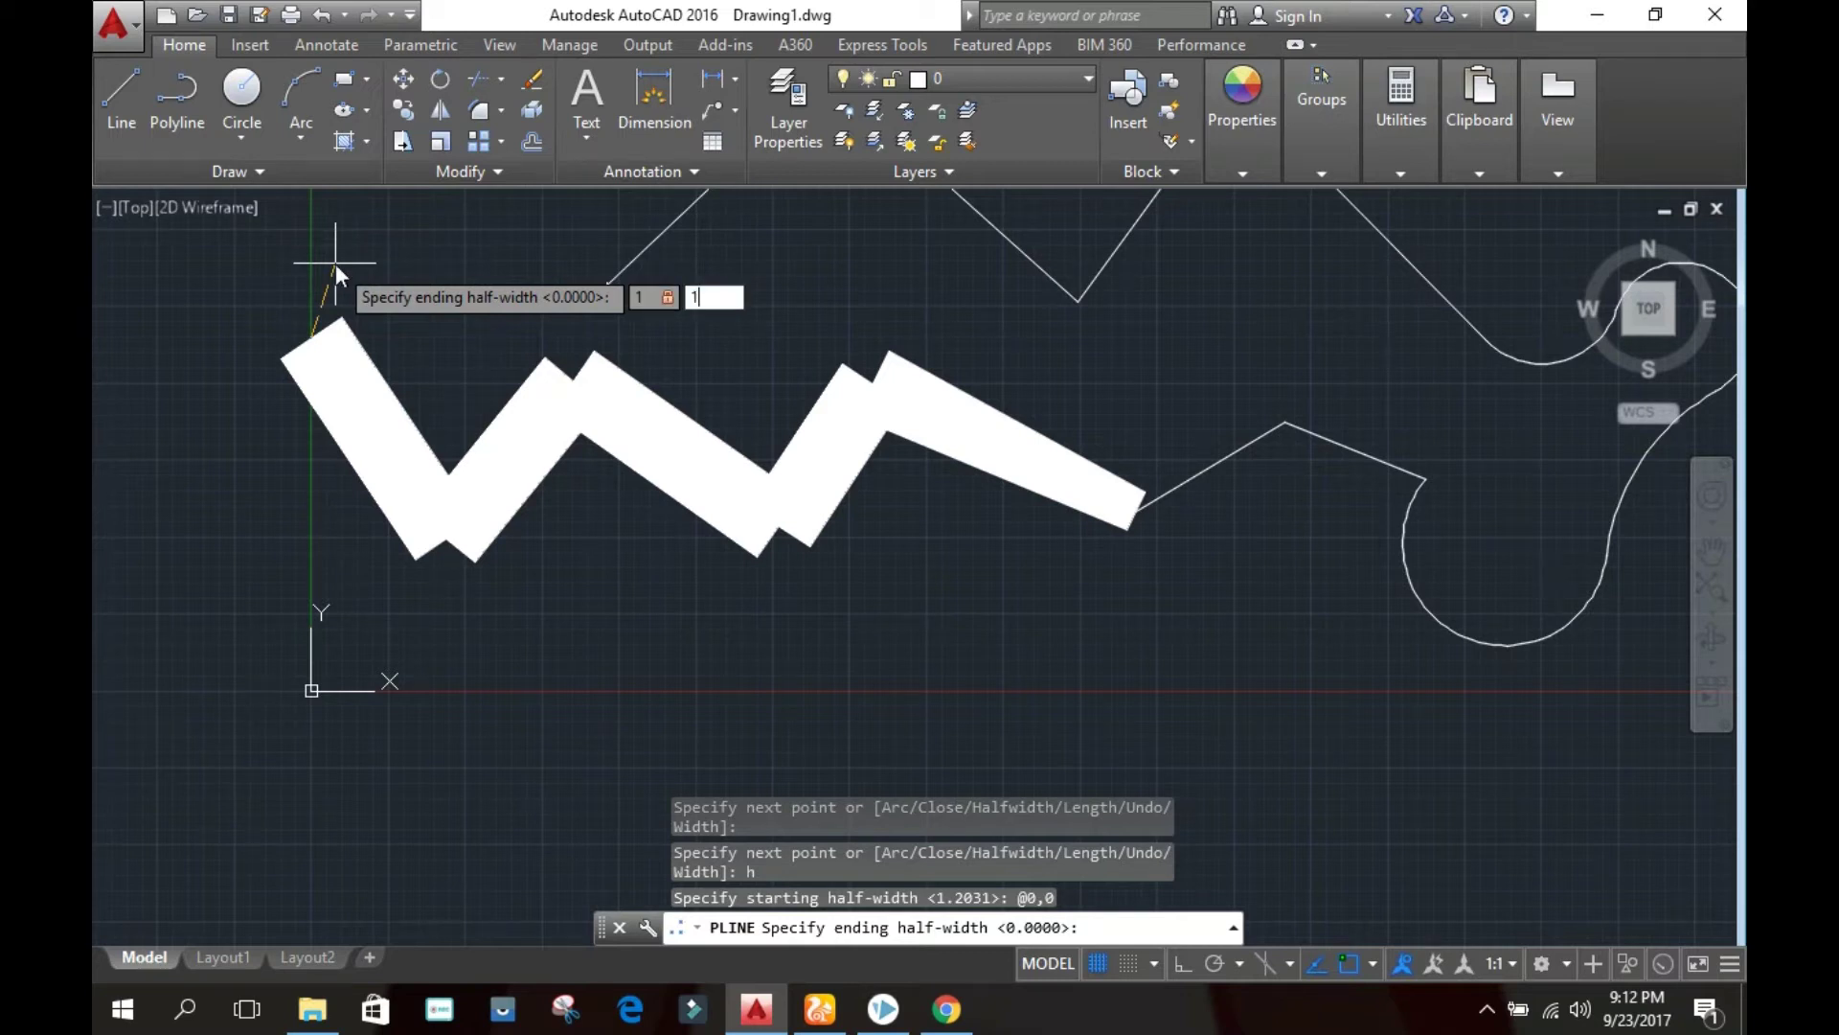
key(Return)
Add a segment tapering out from a point and a thick segment after it, rising beside the zigzag's starting point
scroll(457, 272, down, 3)
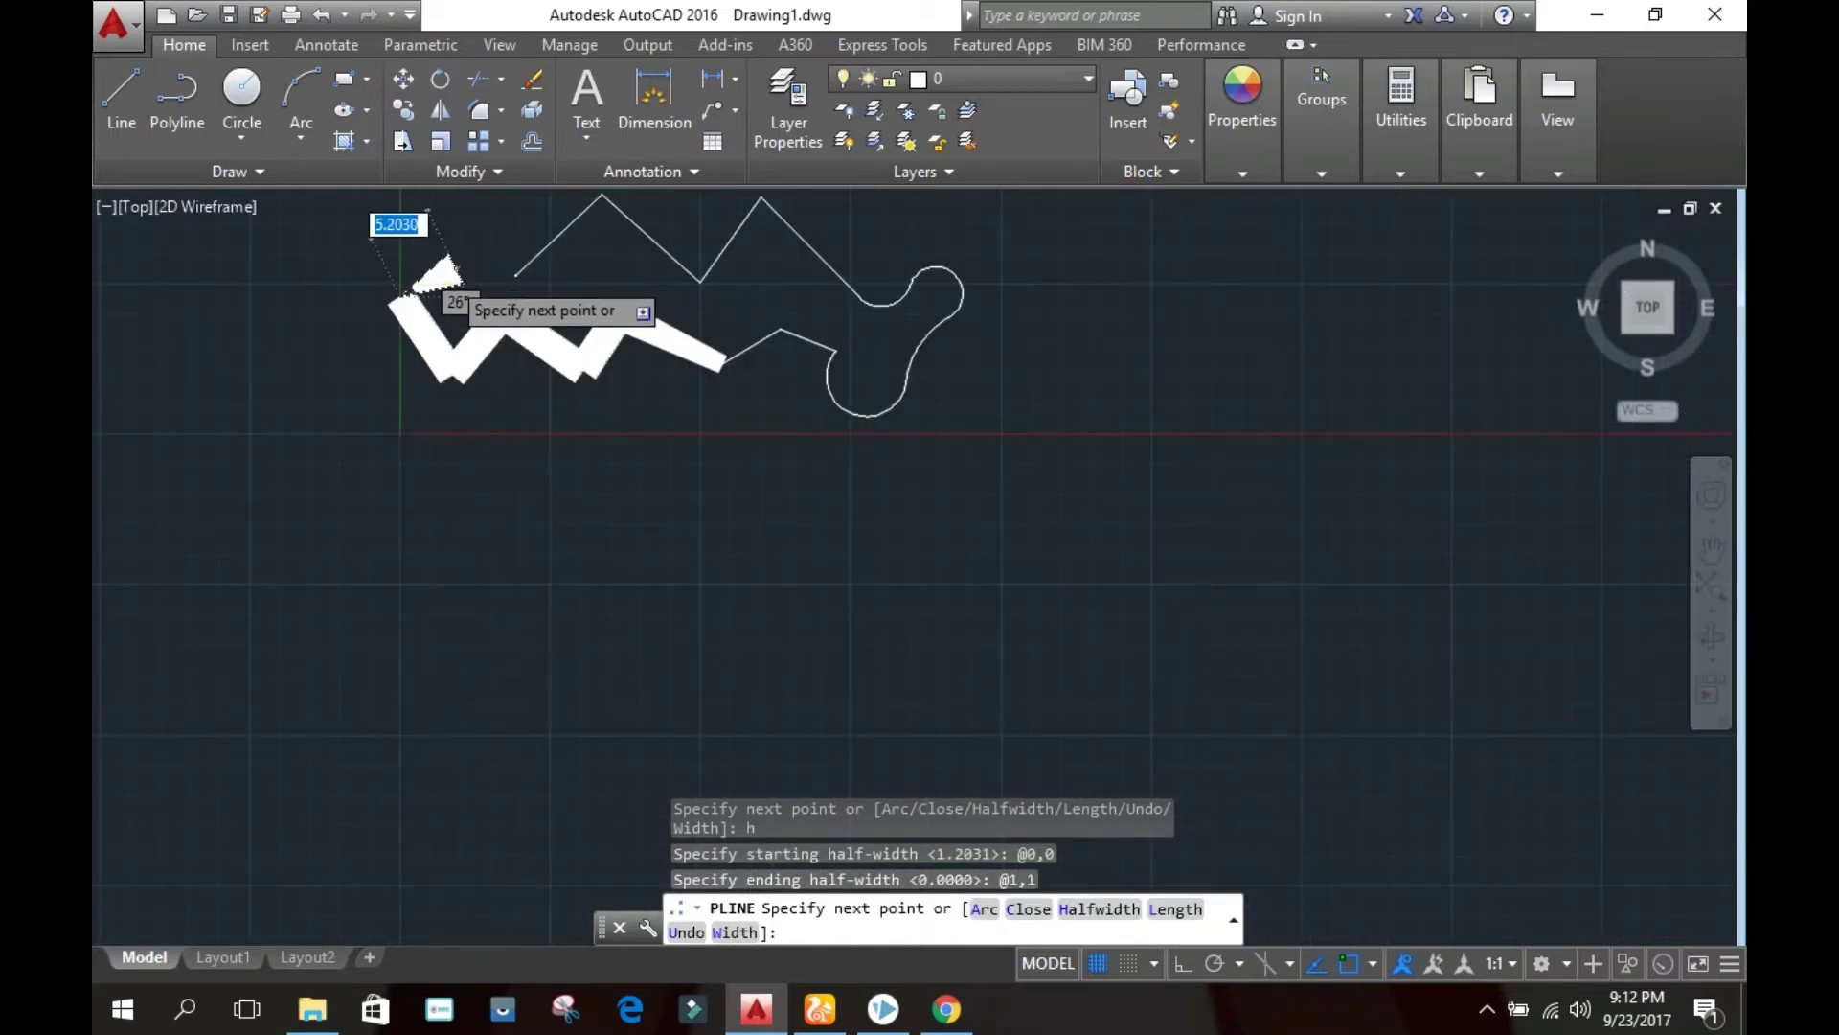
scroll(464, 218, up, 5)
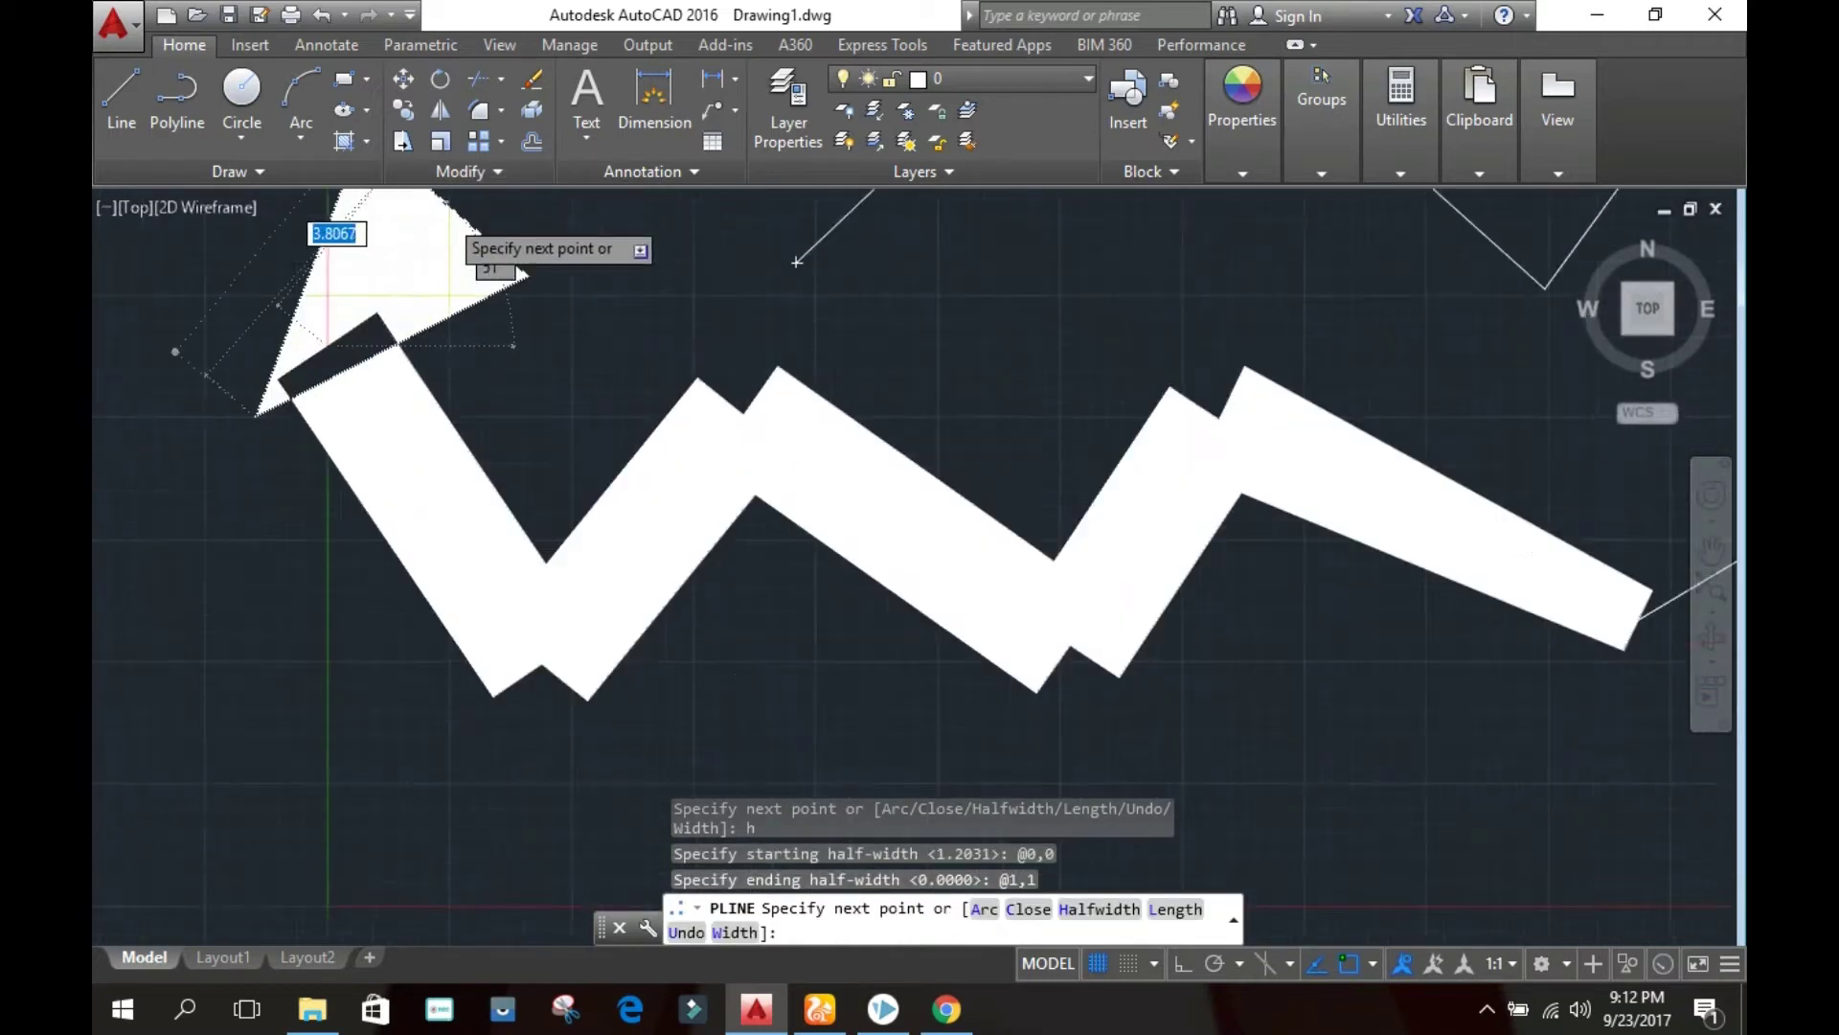
scroll(410, 307, down, 2)
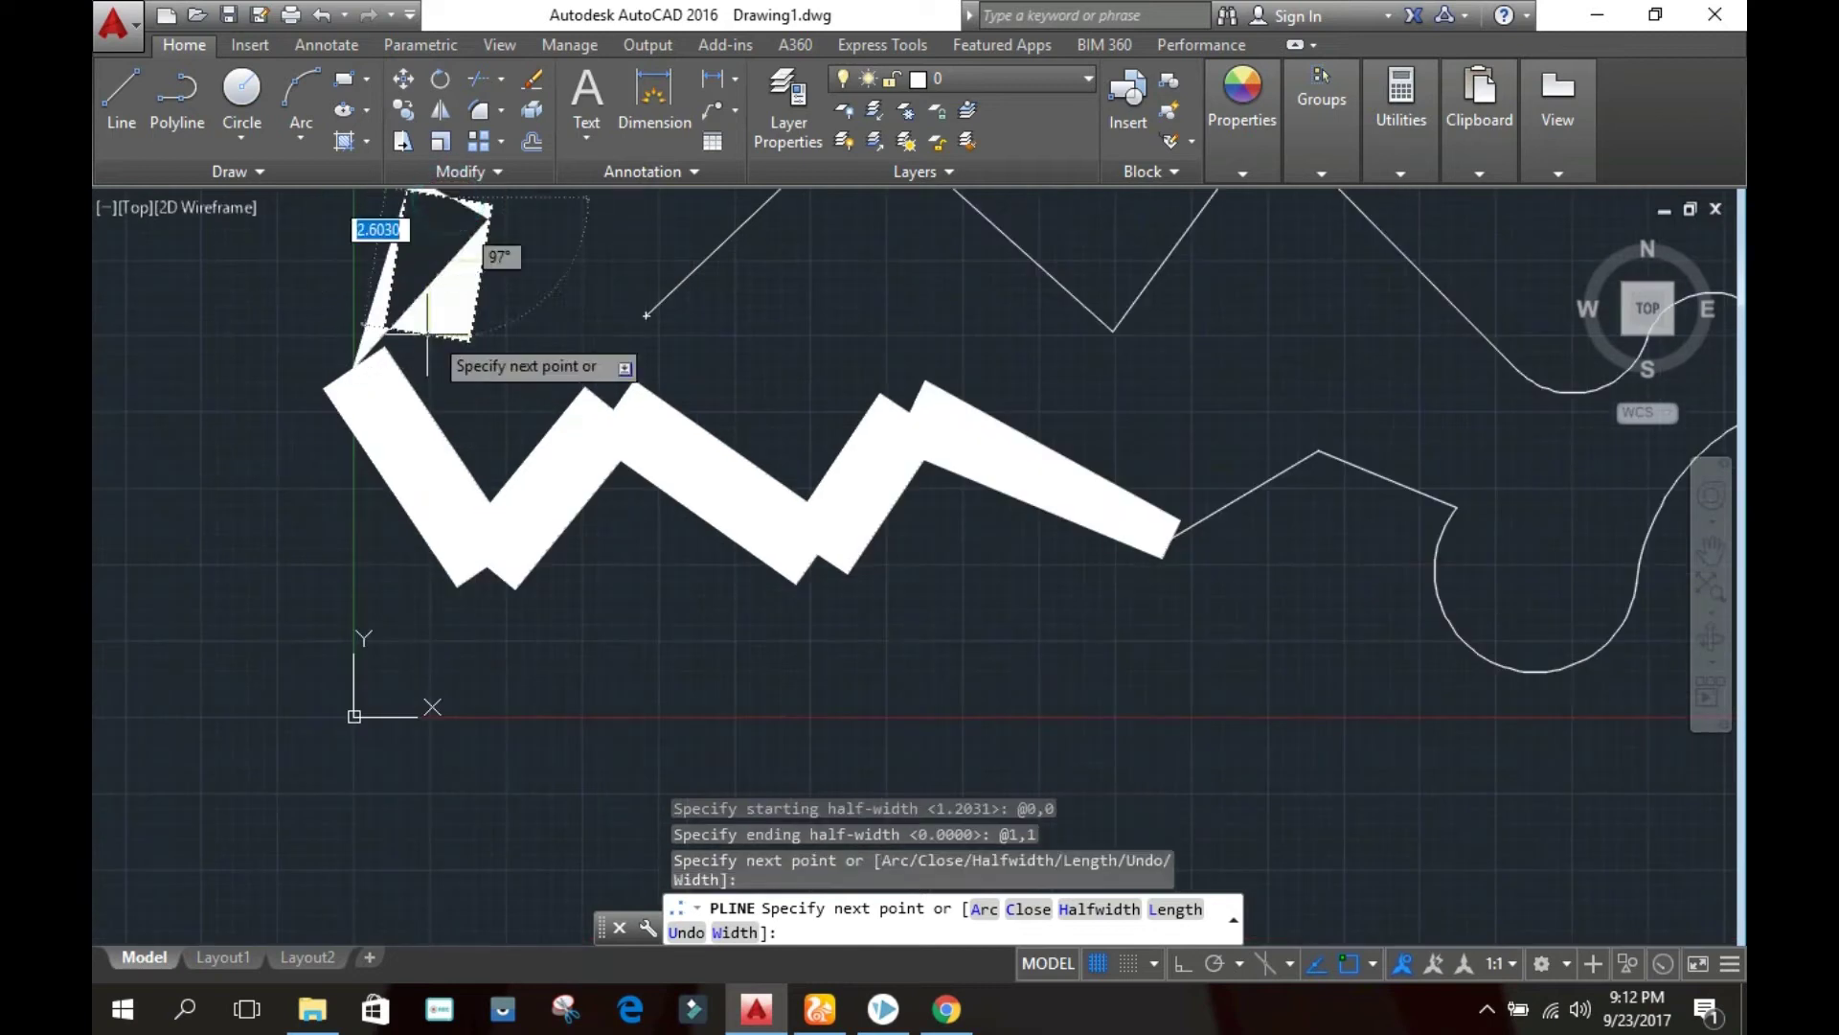
scroll(397, 345, down, 4)
click(431, 300)
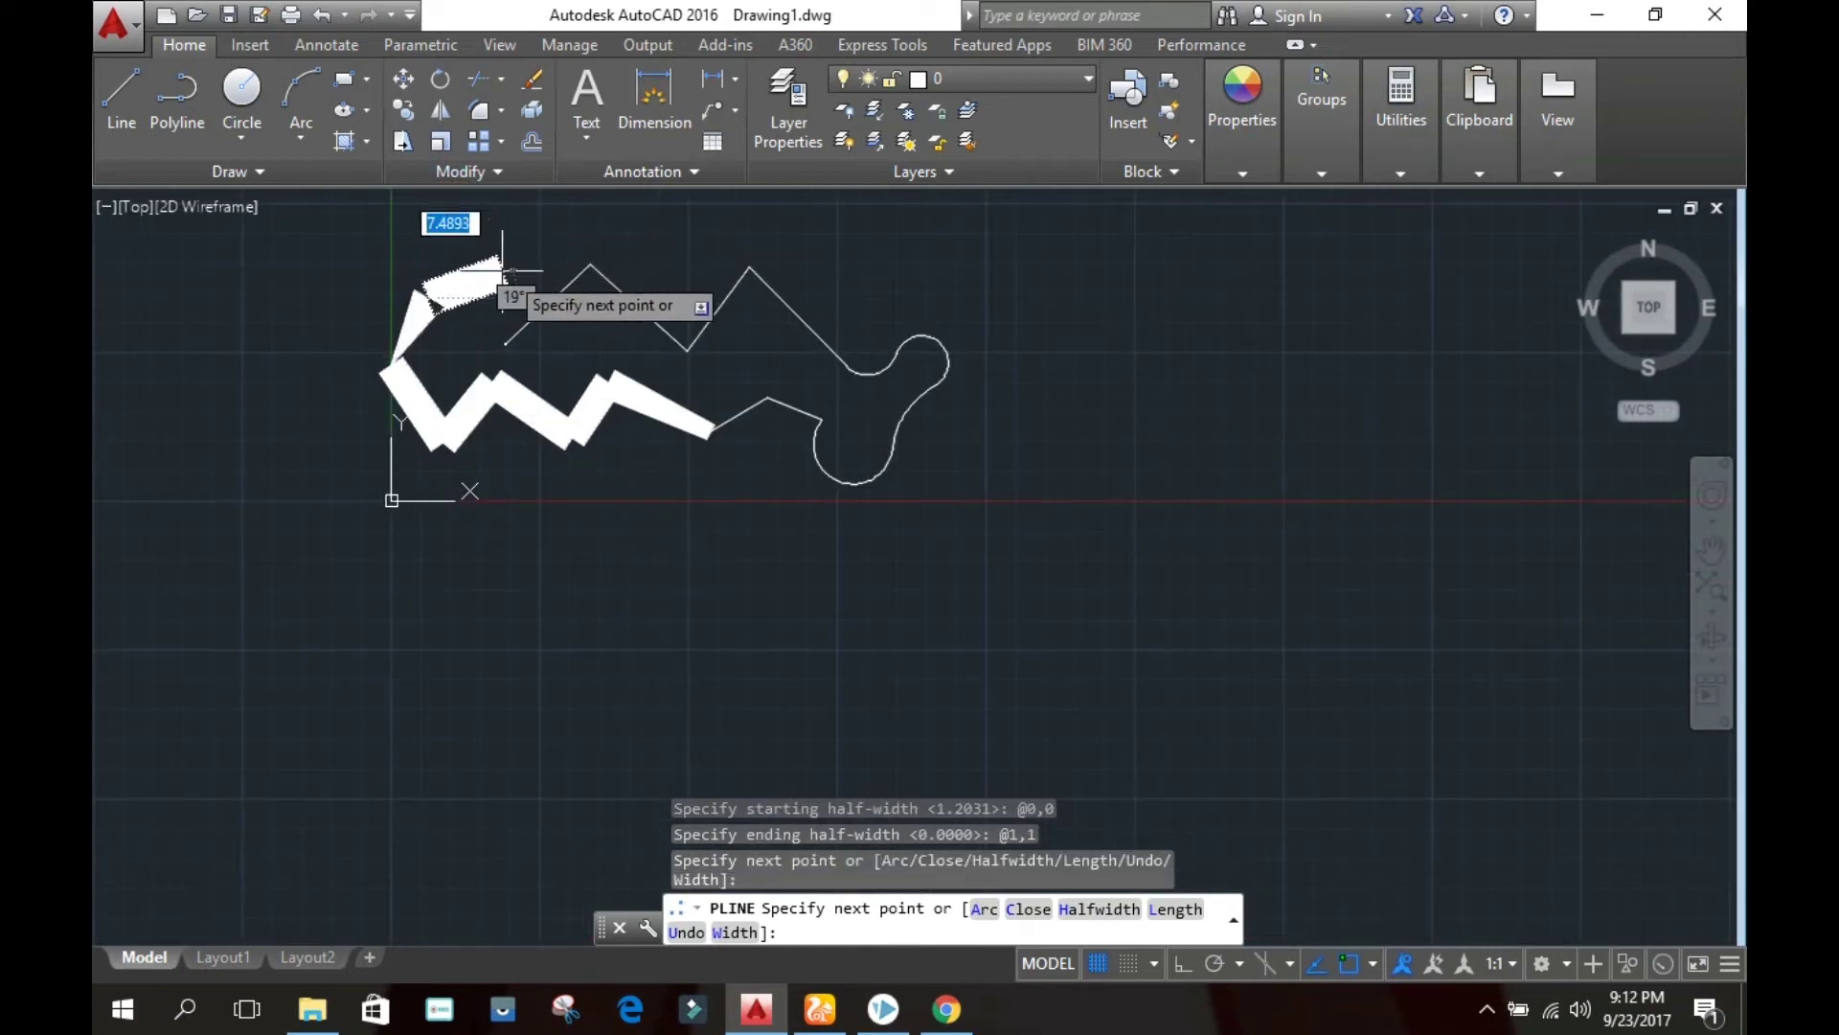
click(496, 240)
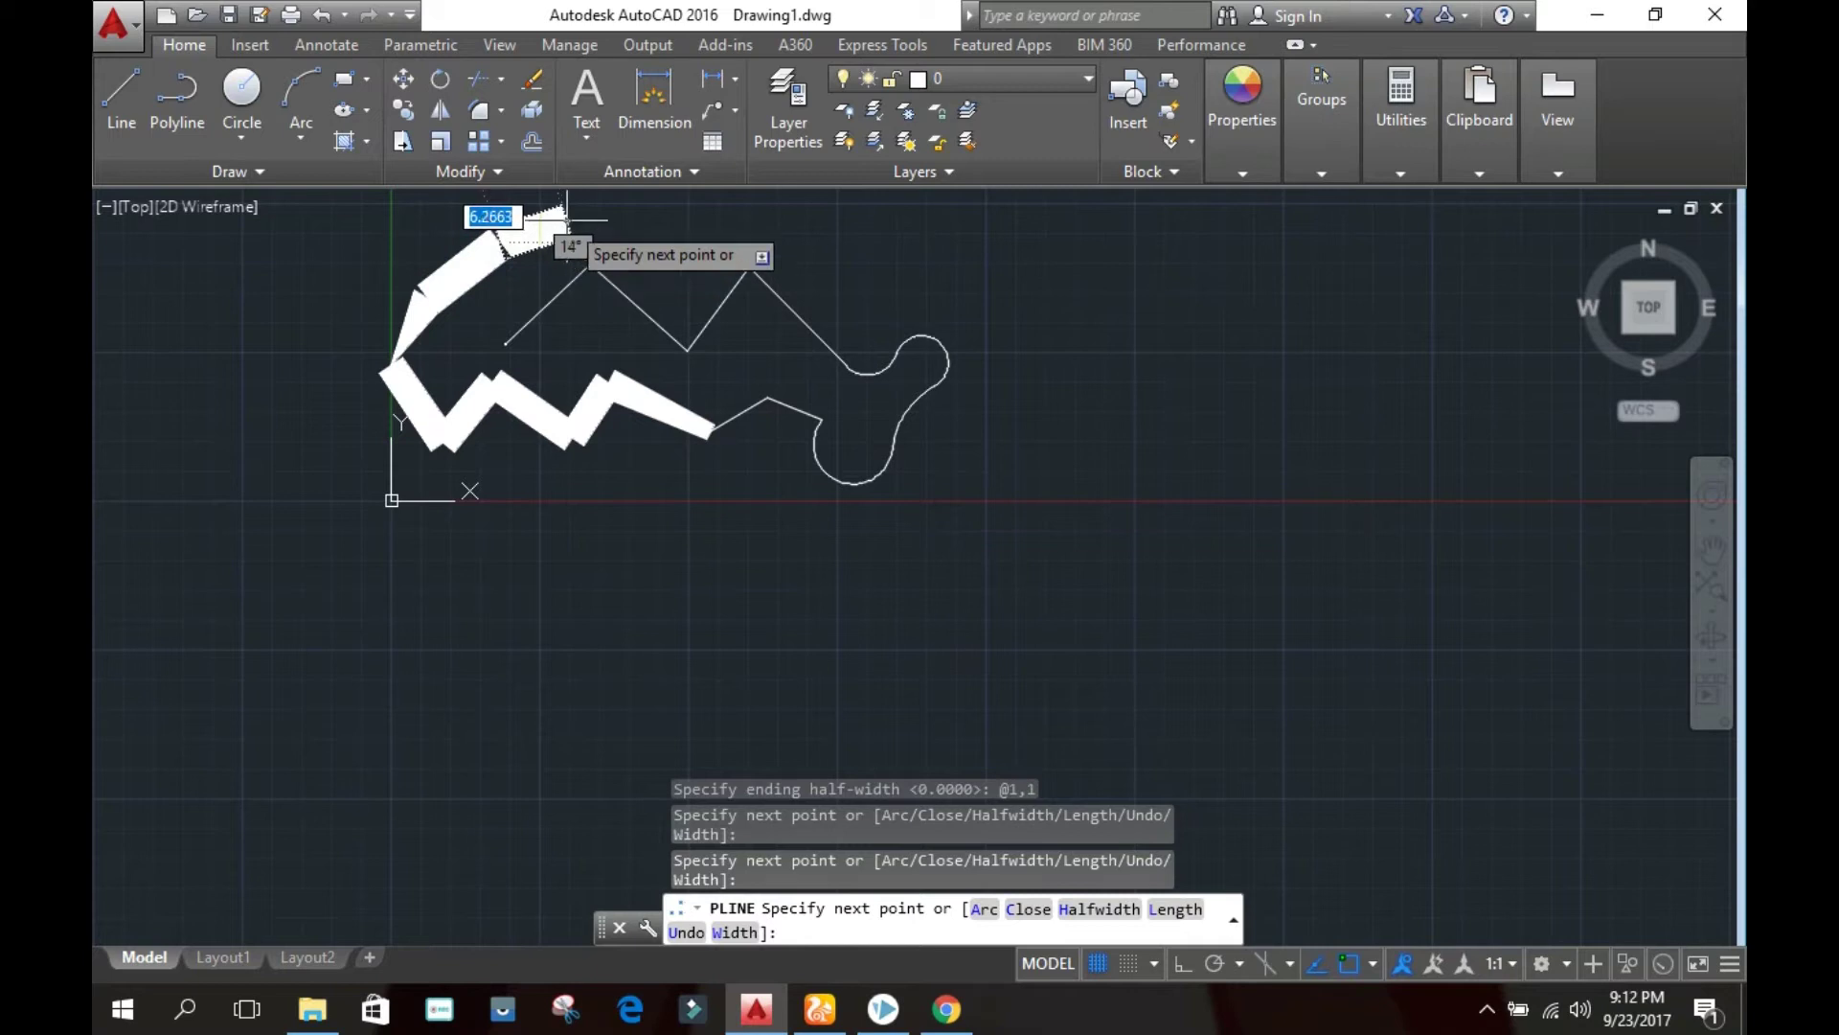
Undo the polyline's thick and tapered segments one by one, back to the thin line segment after the arcs
scroll(543, 220, up, 3)
scroll(546, 222, up, 2)
scroll(575, 225, down, 6)
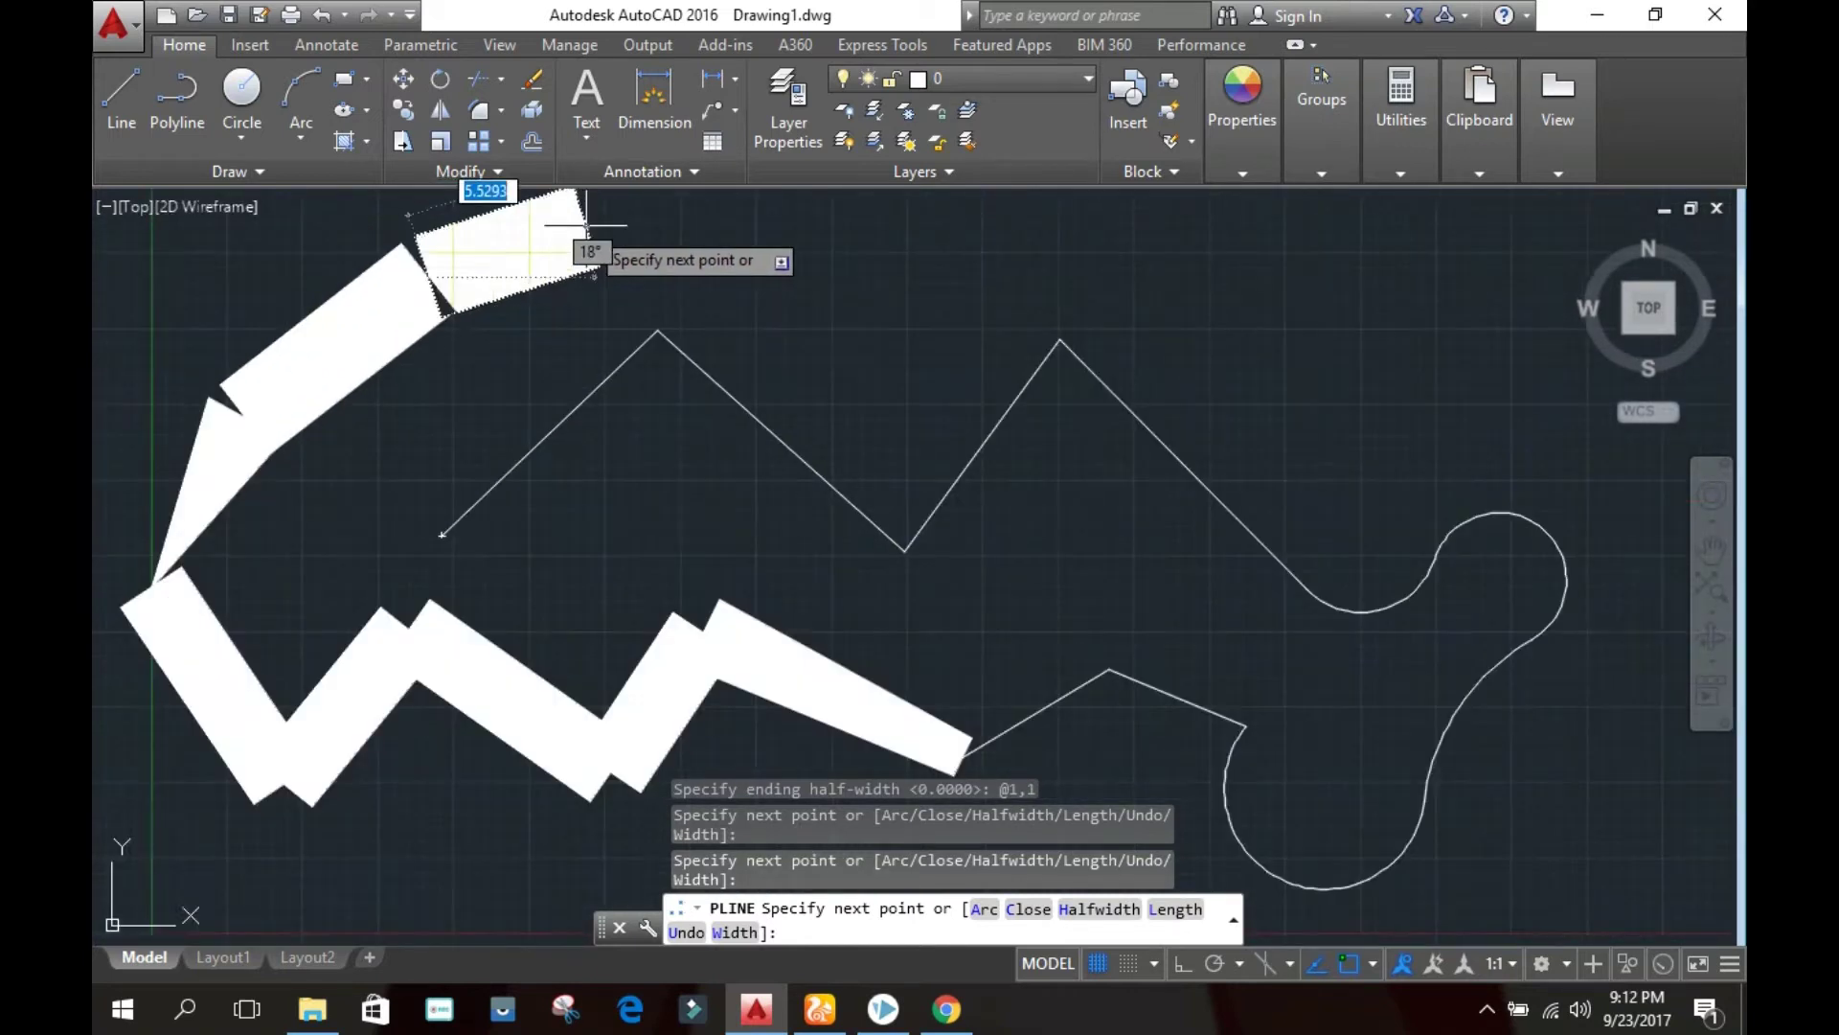
scroll(586, 224, up, 4)
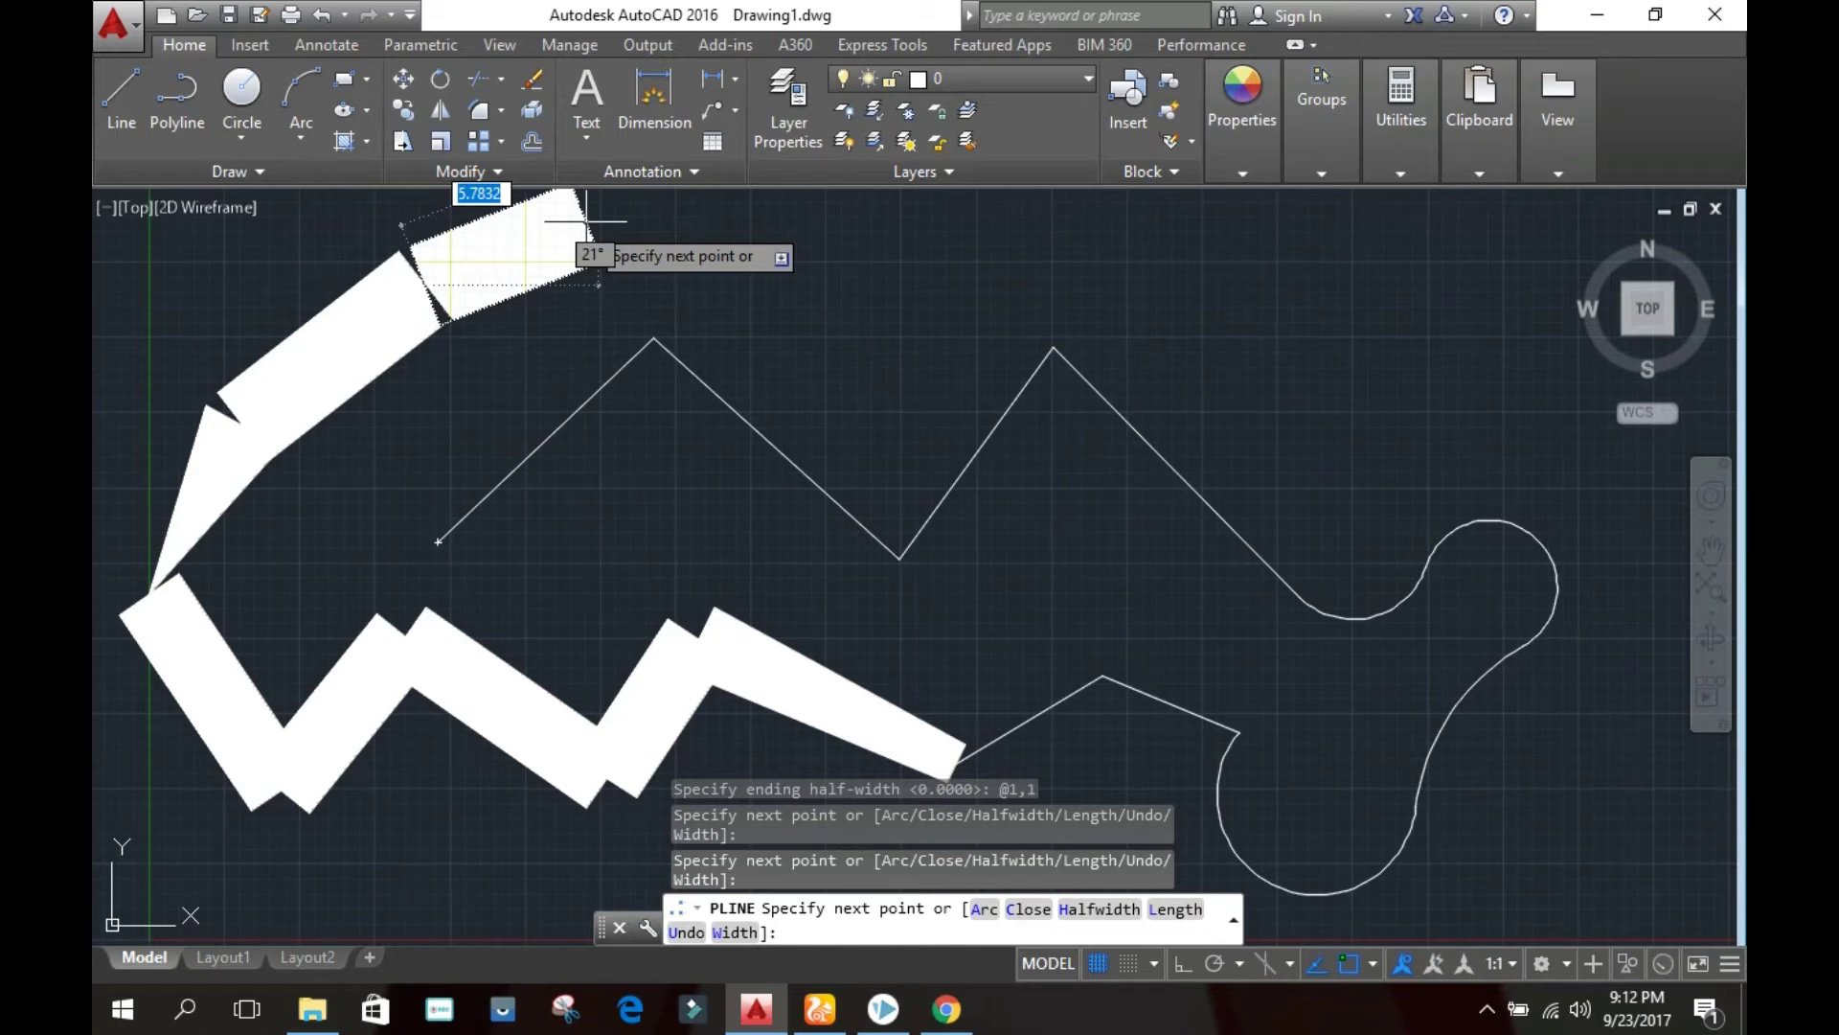
text(u)
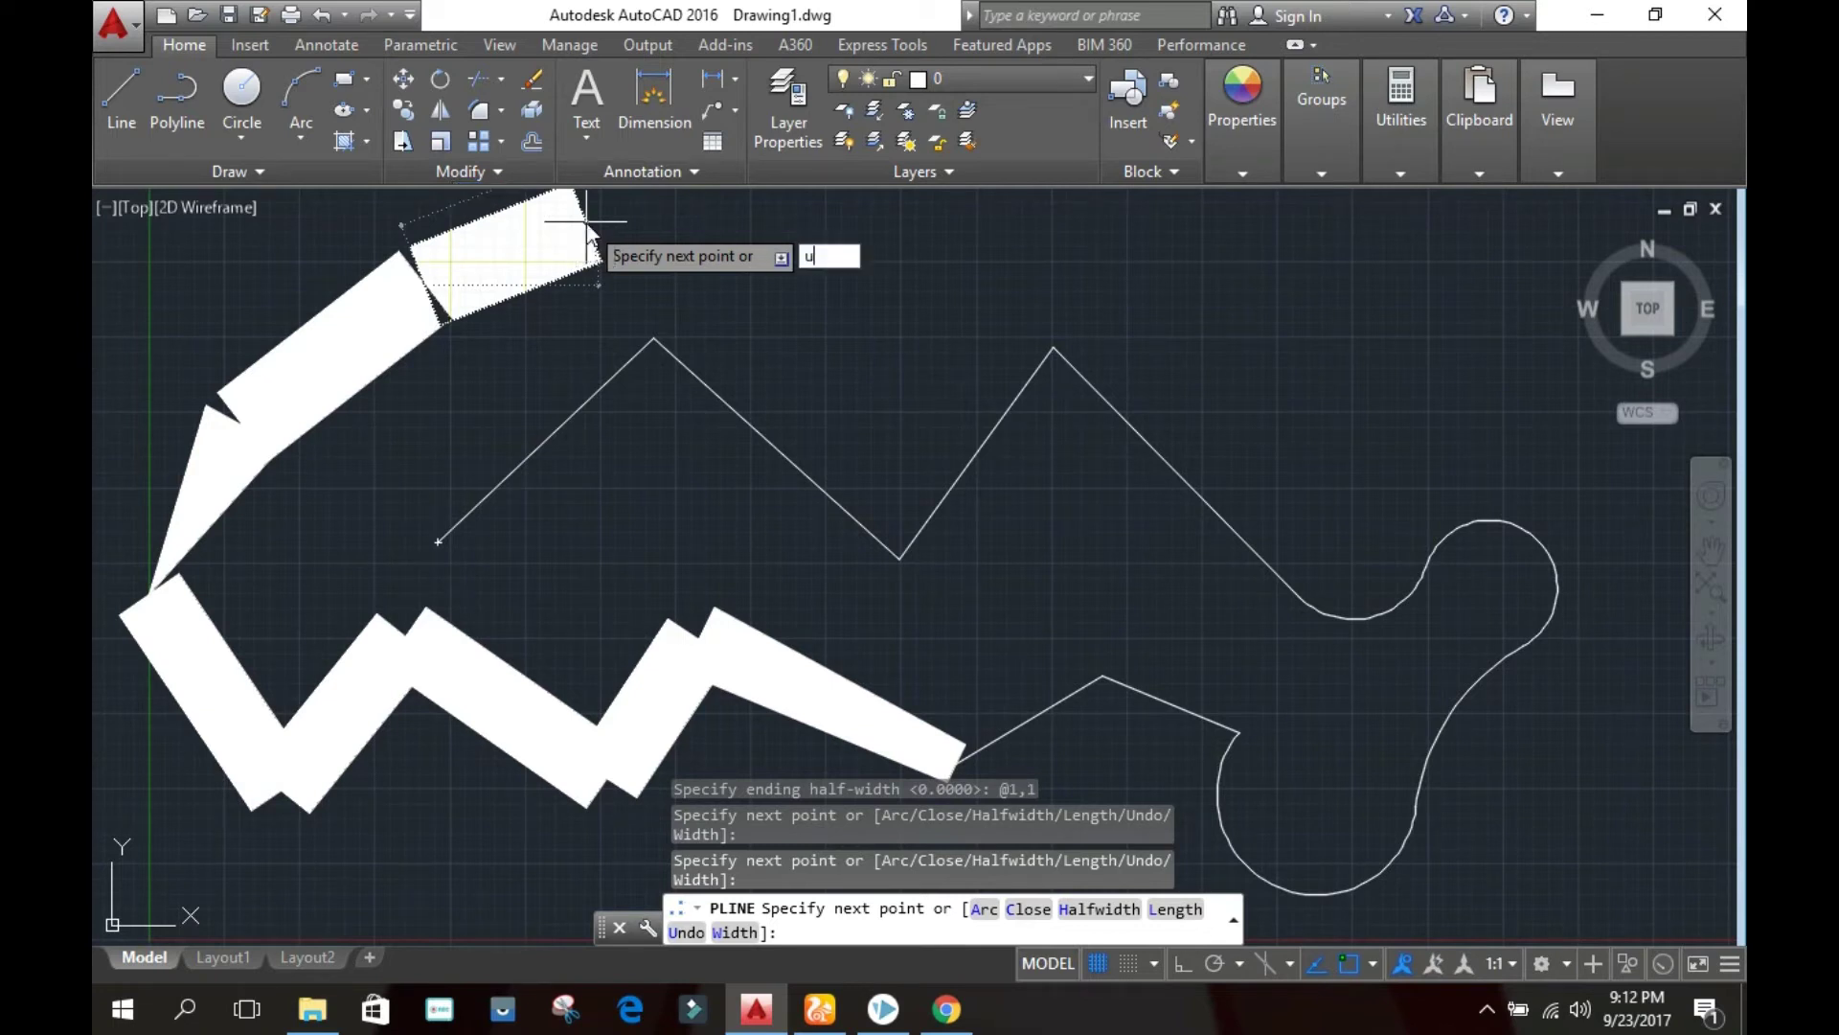
key(Return)
text(u)
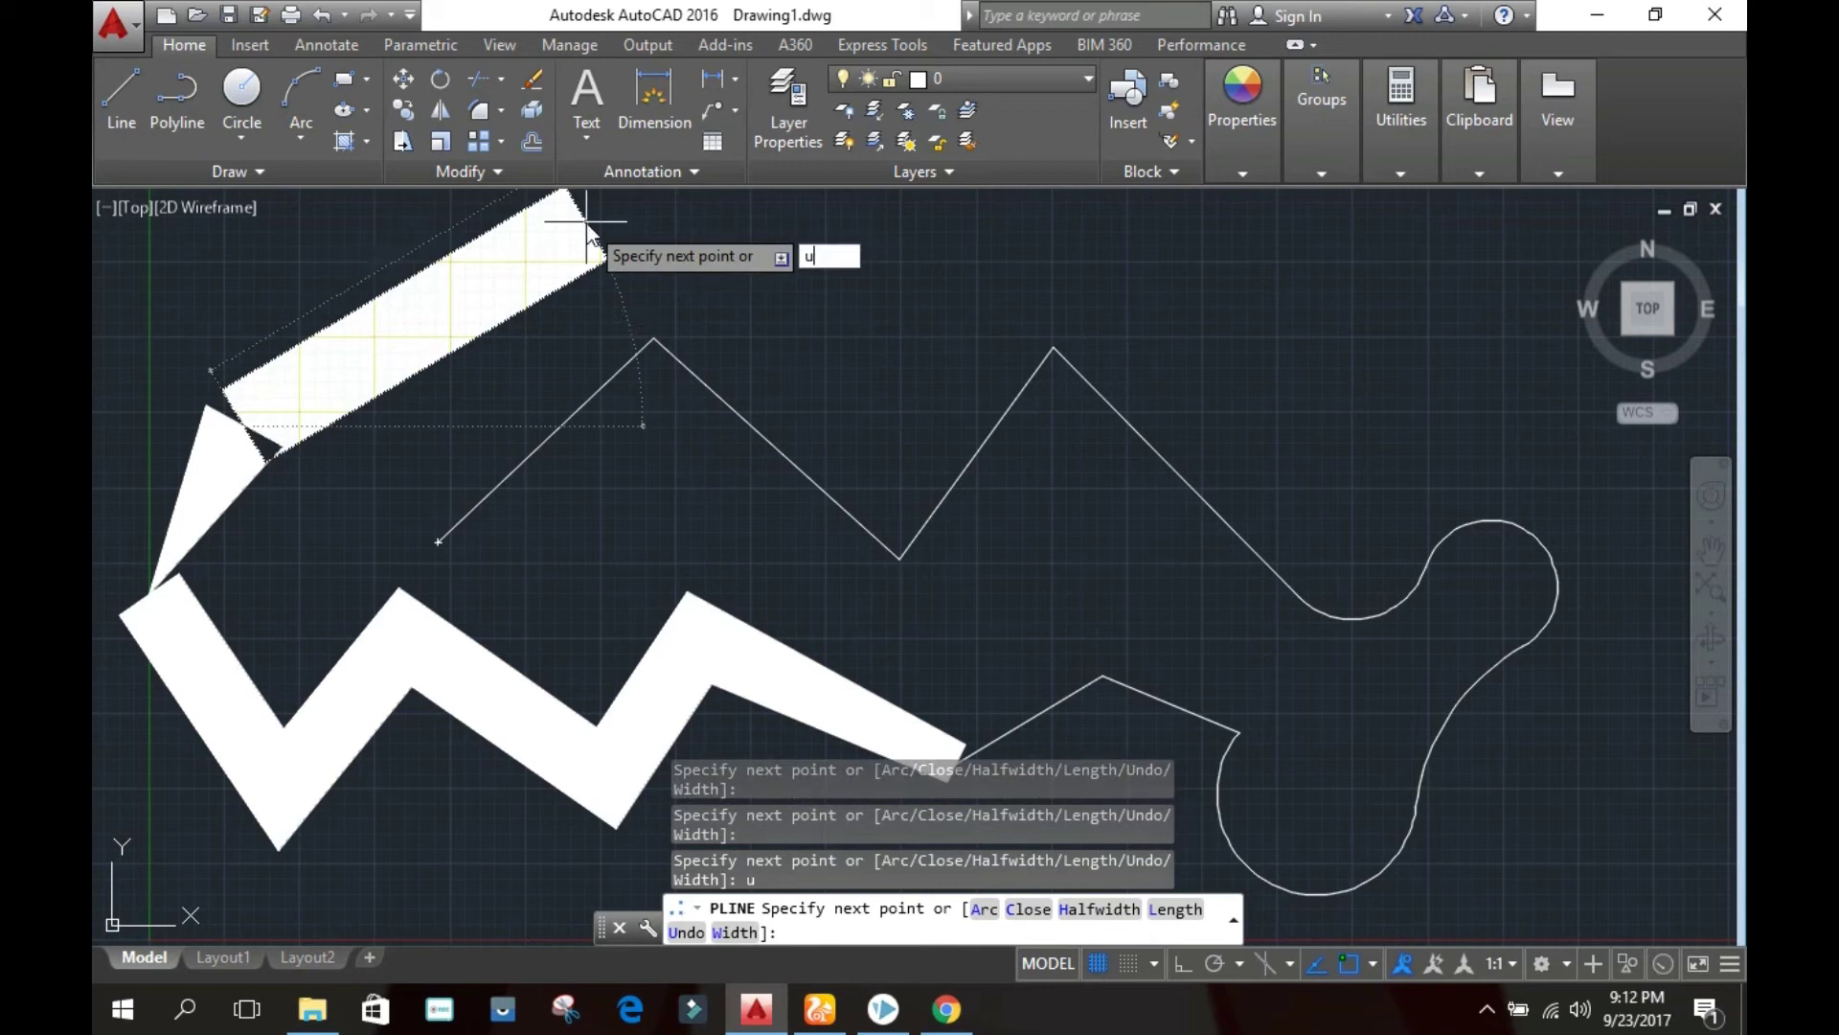
key(Return)
text(u)
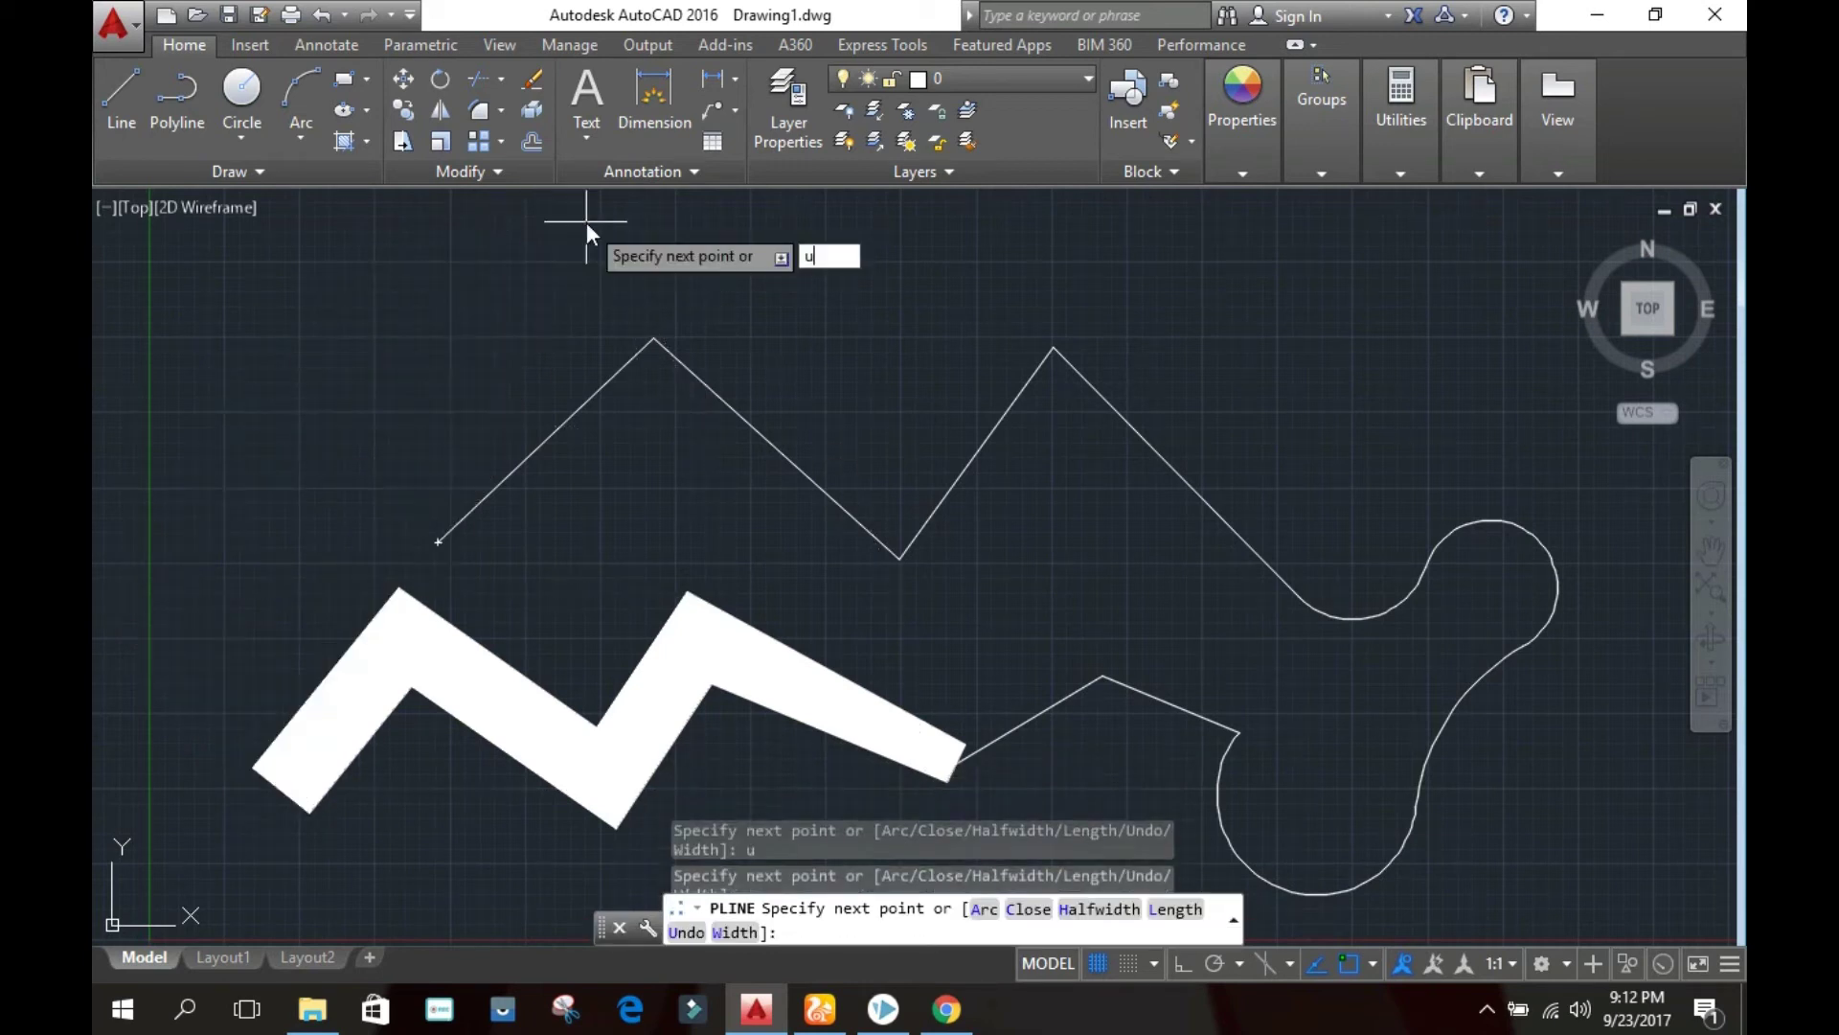
key(Return)
text(u)
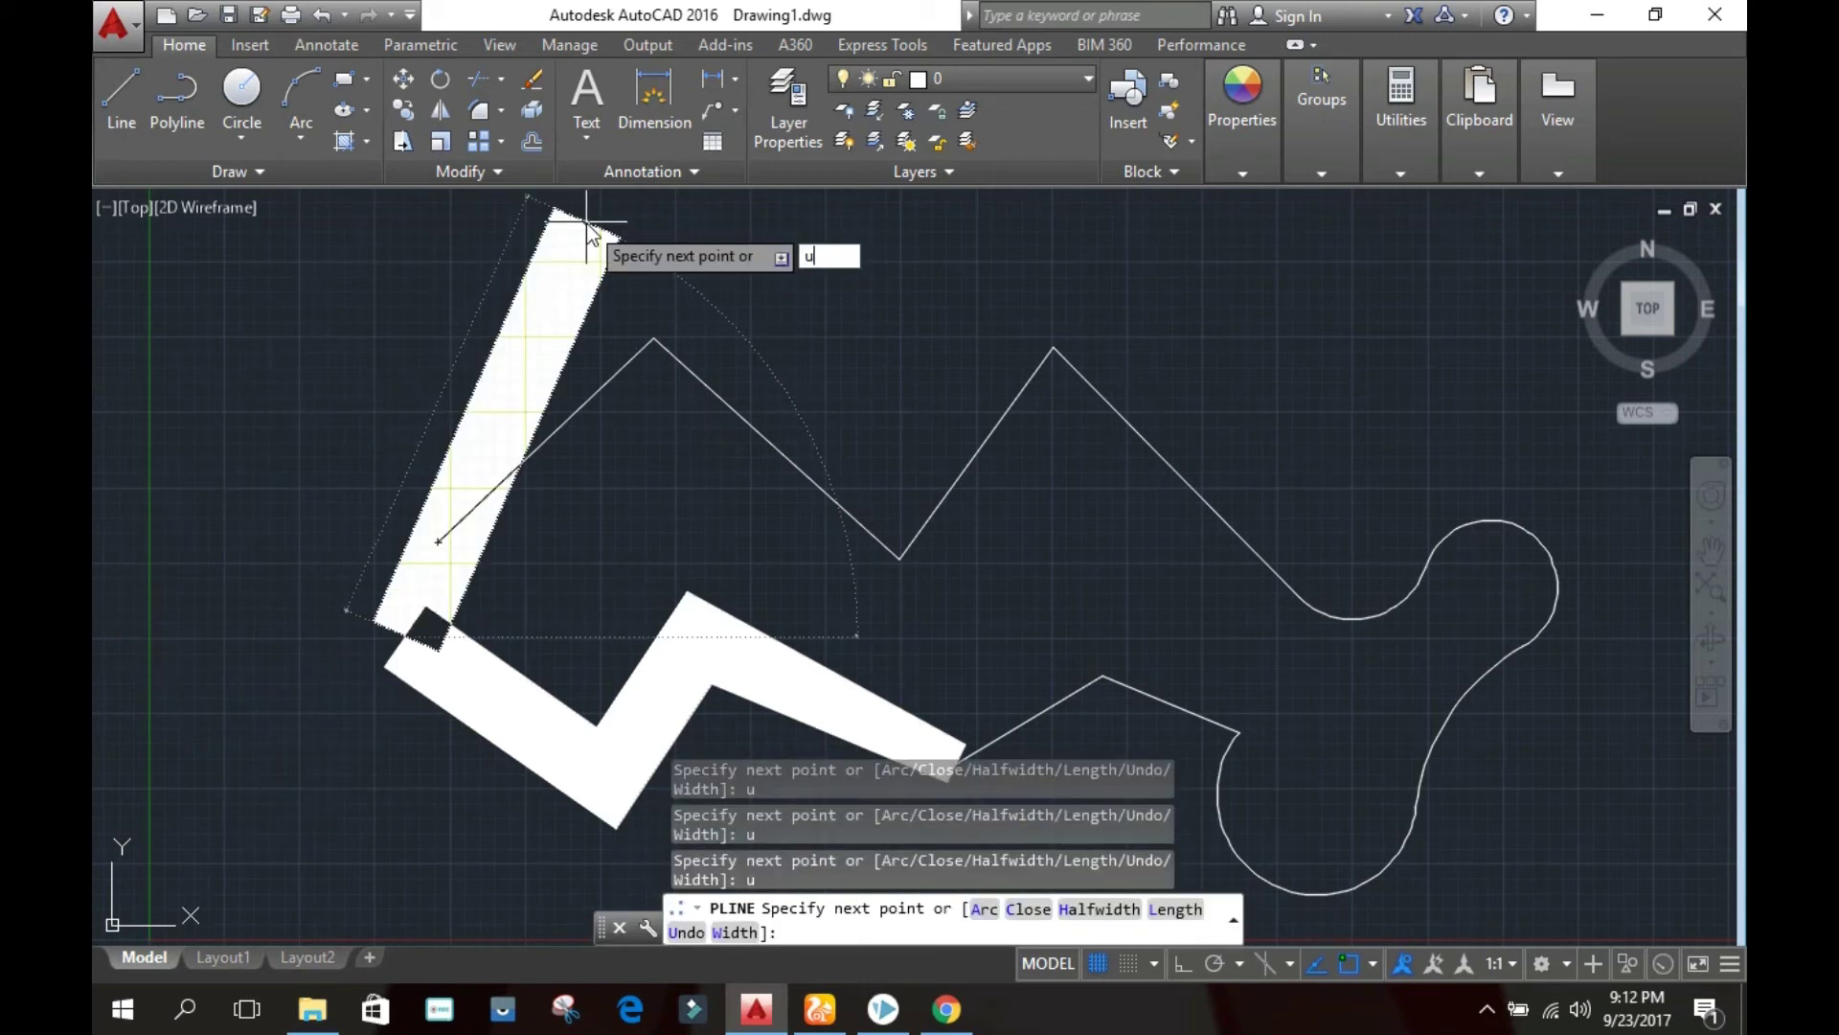
key(Return)
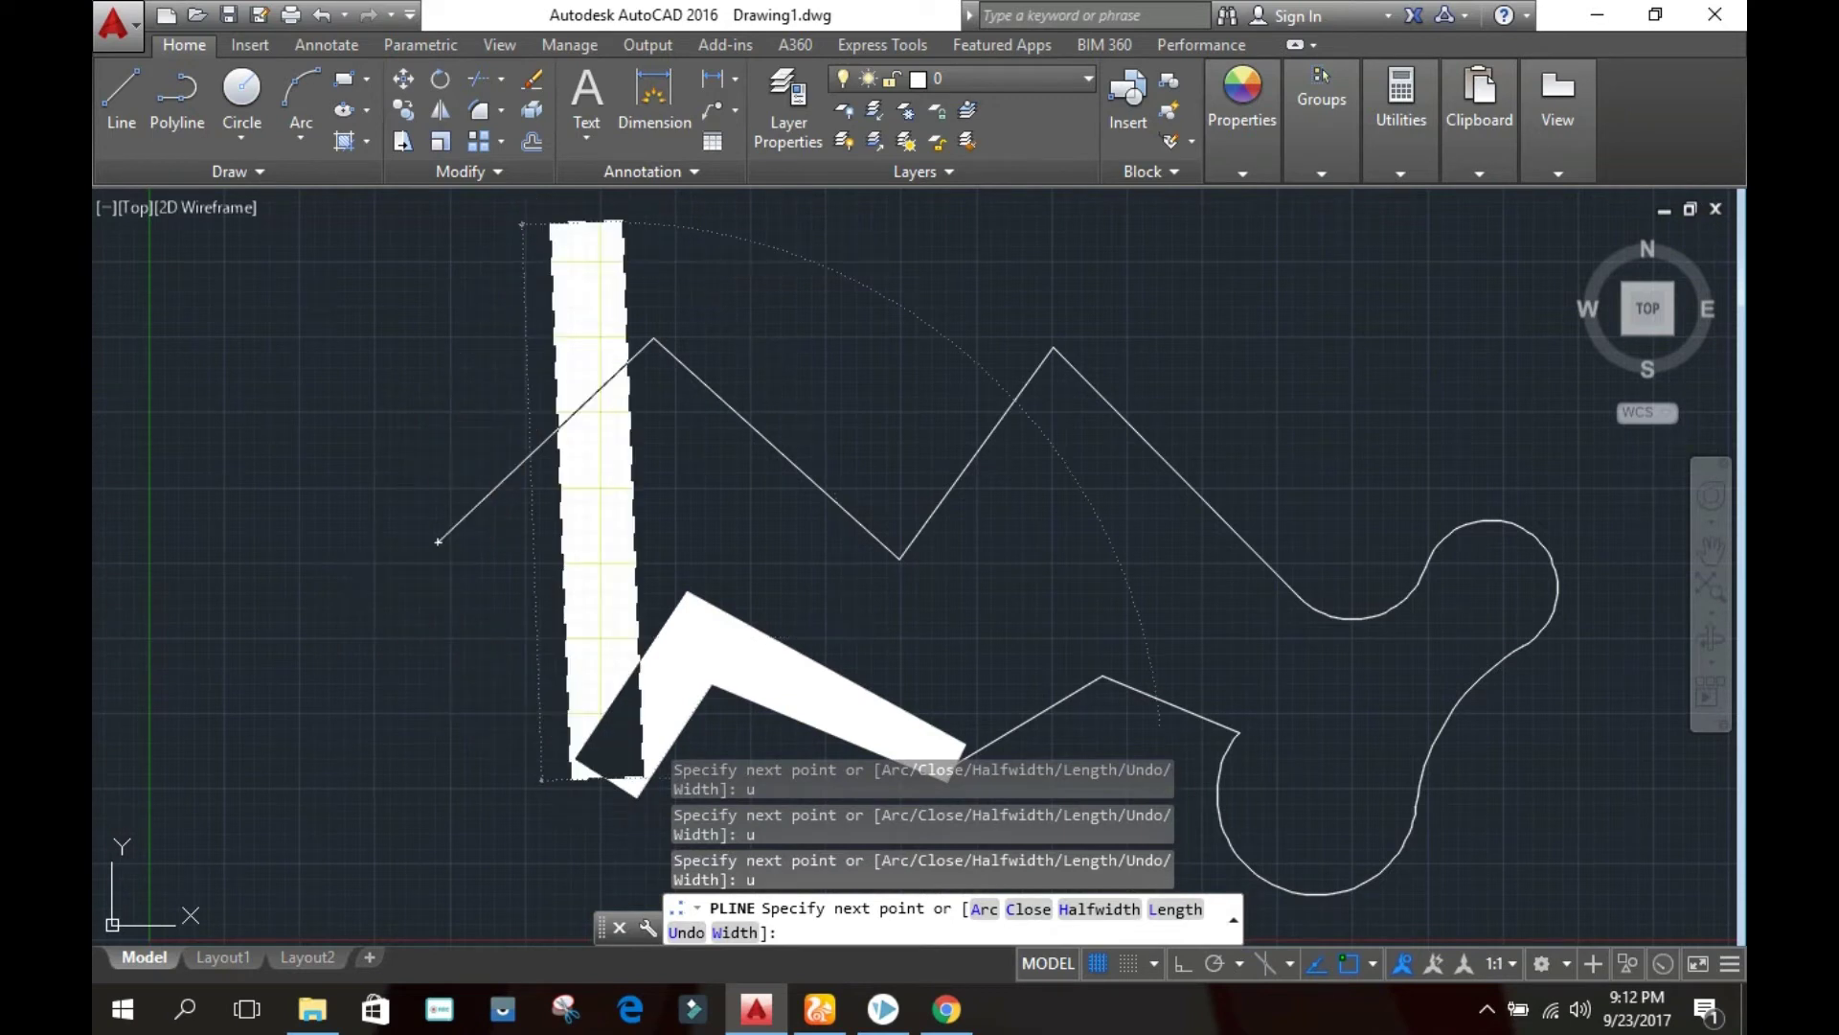
text(u)
key(Return)
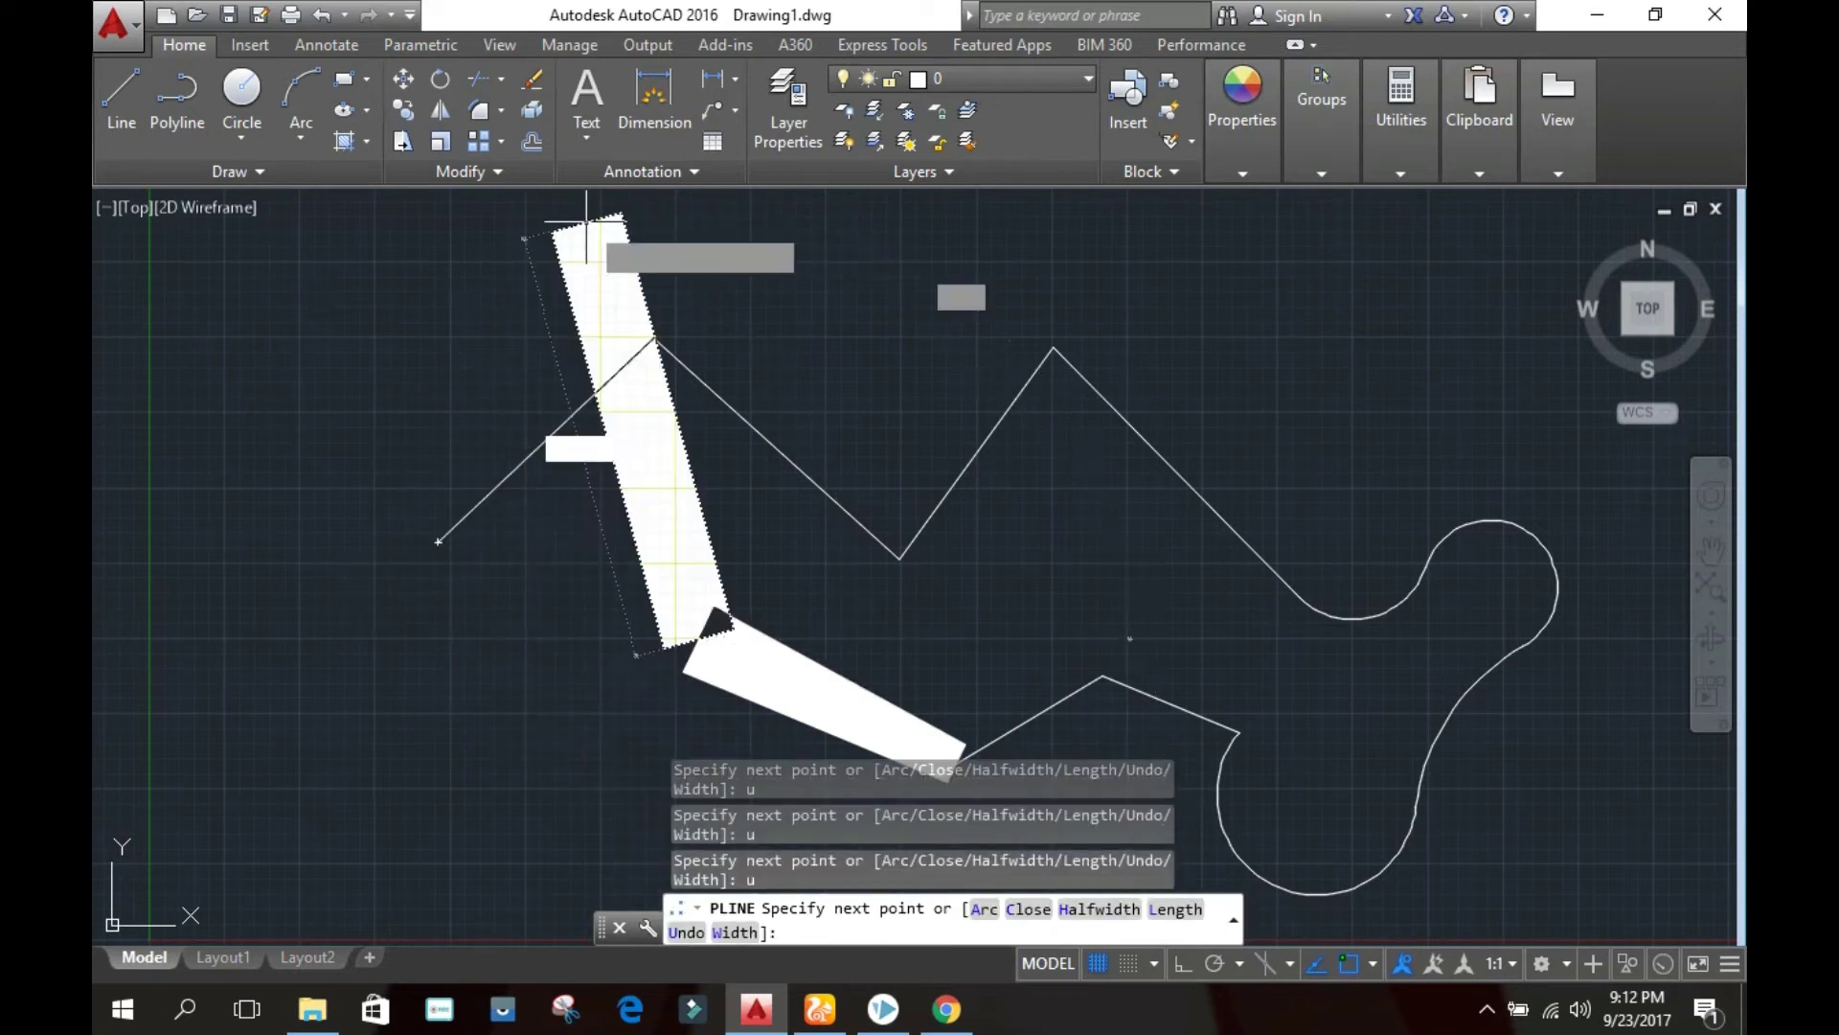
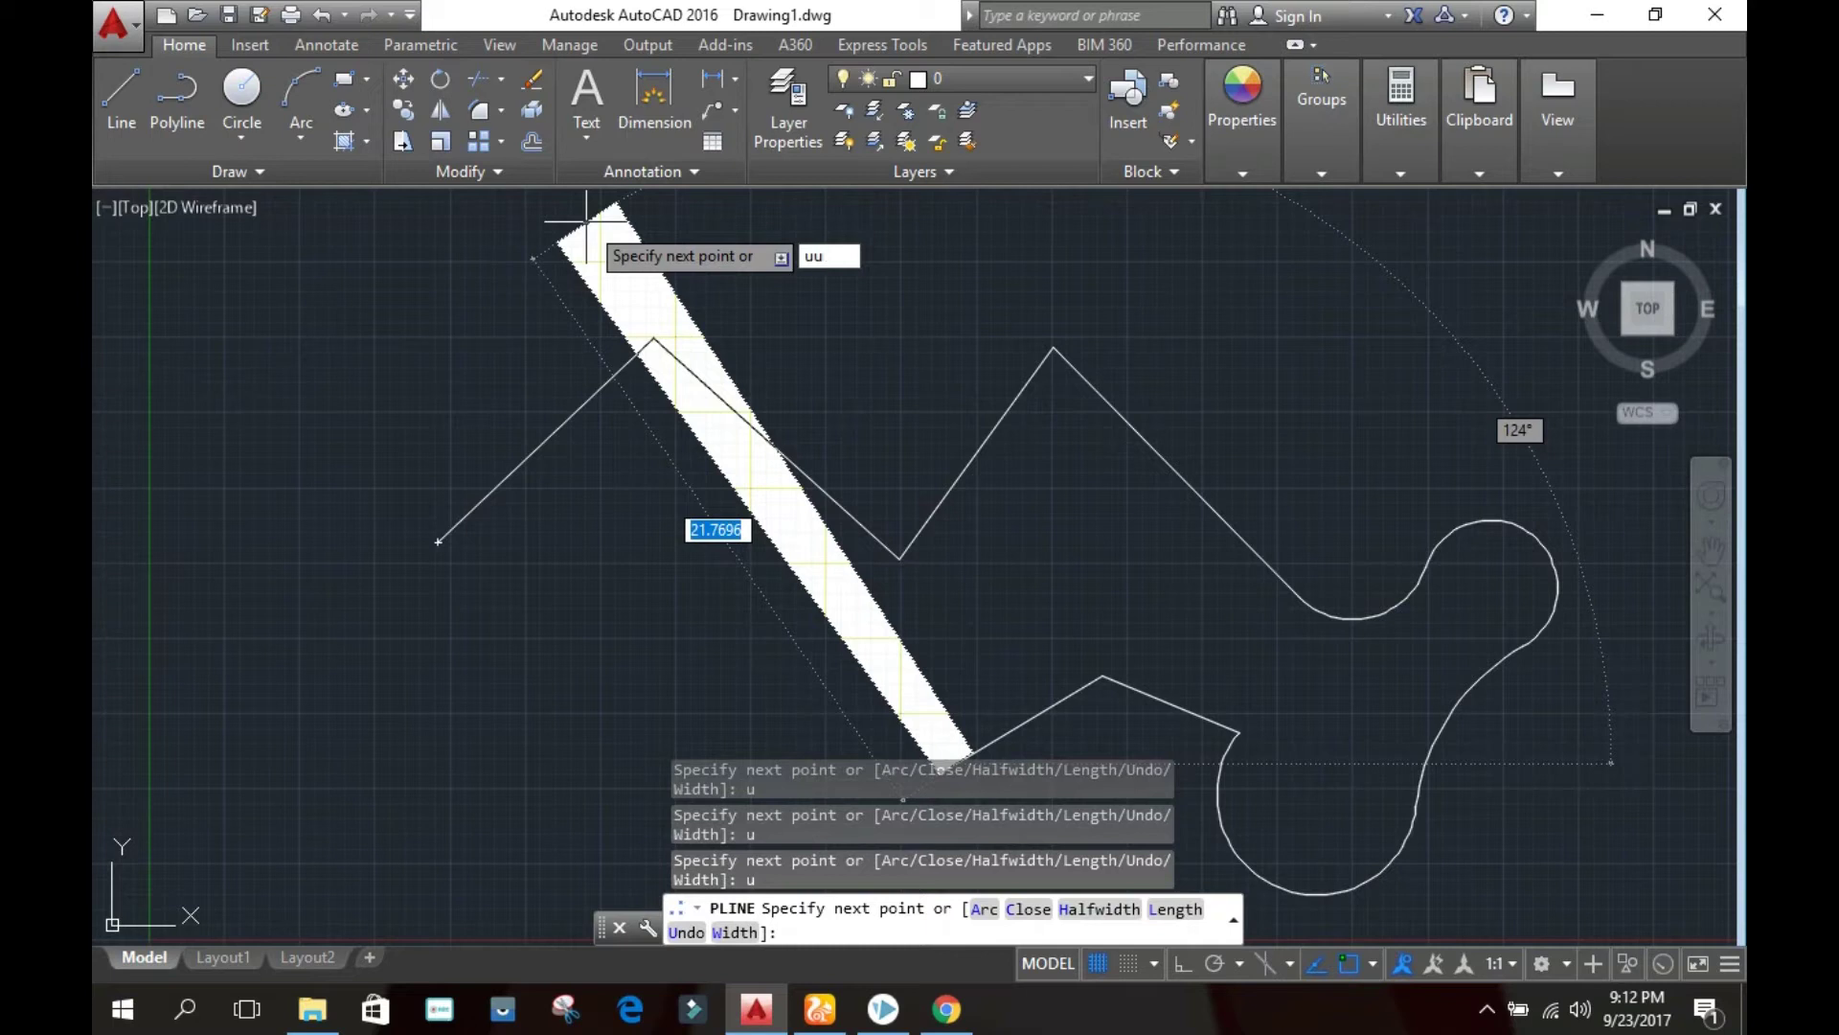
key(Return)
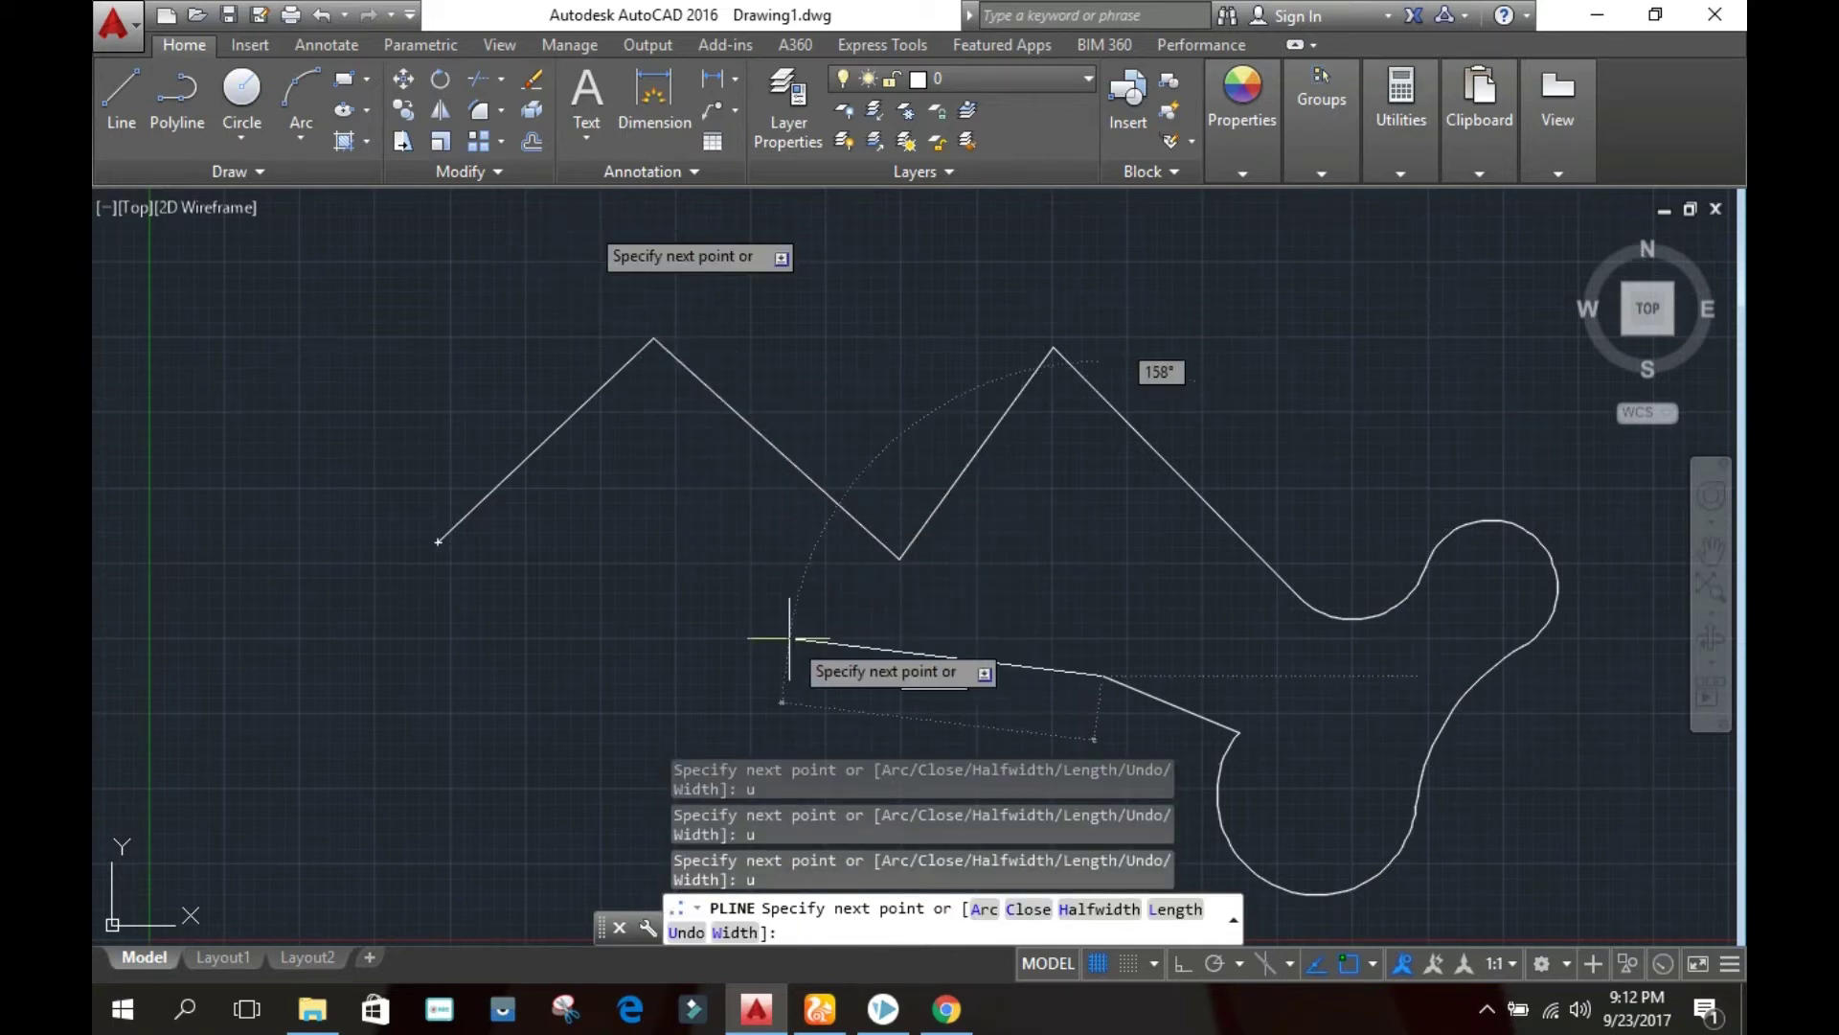
Set the polyline's starting and ending width to 5 for the following segments
scroll(800, 632, down, 4)
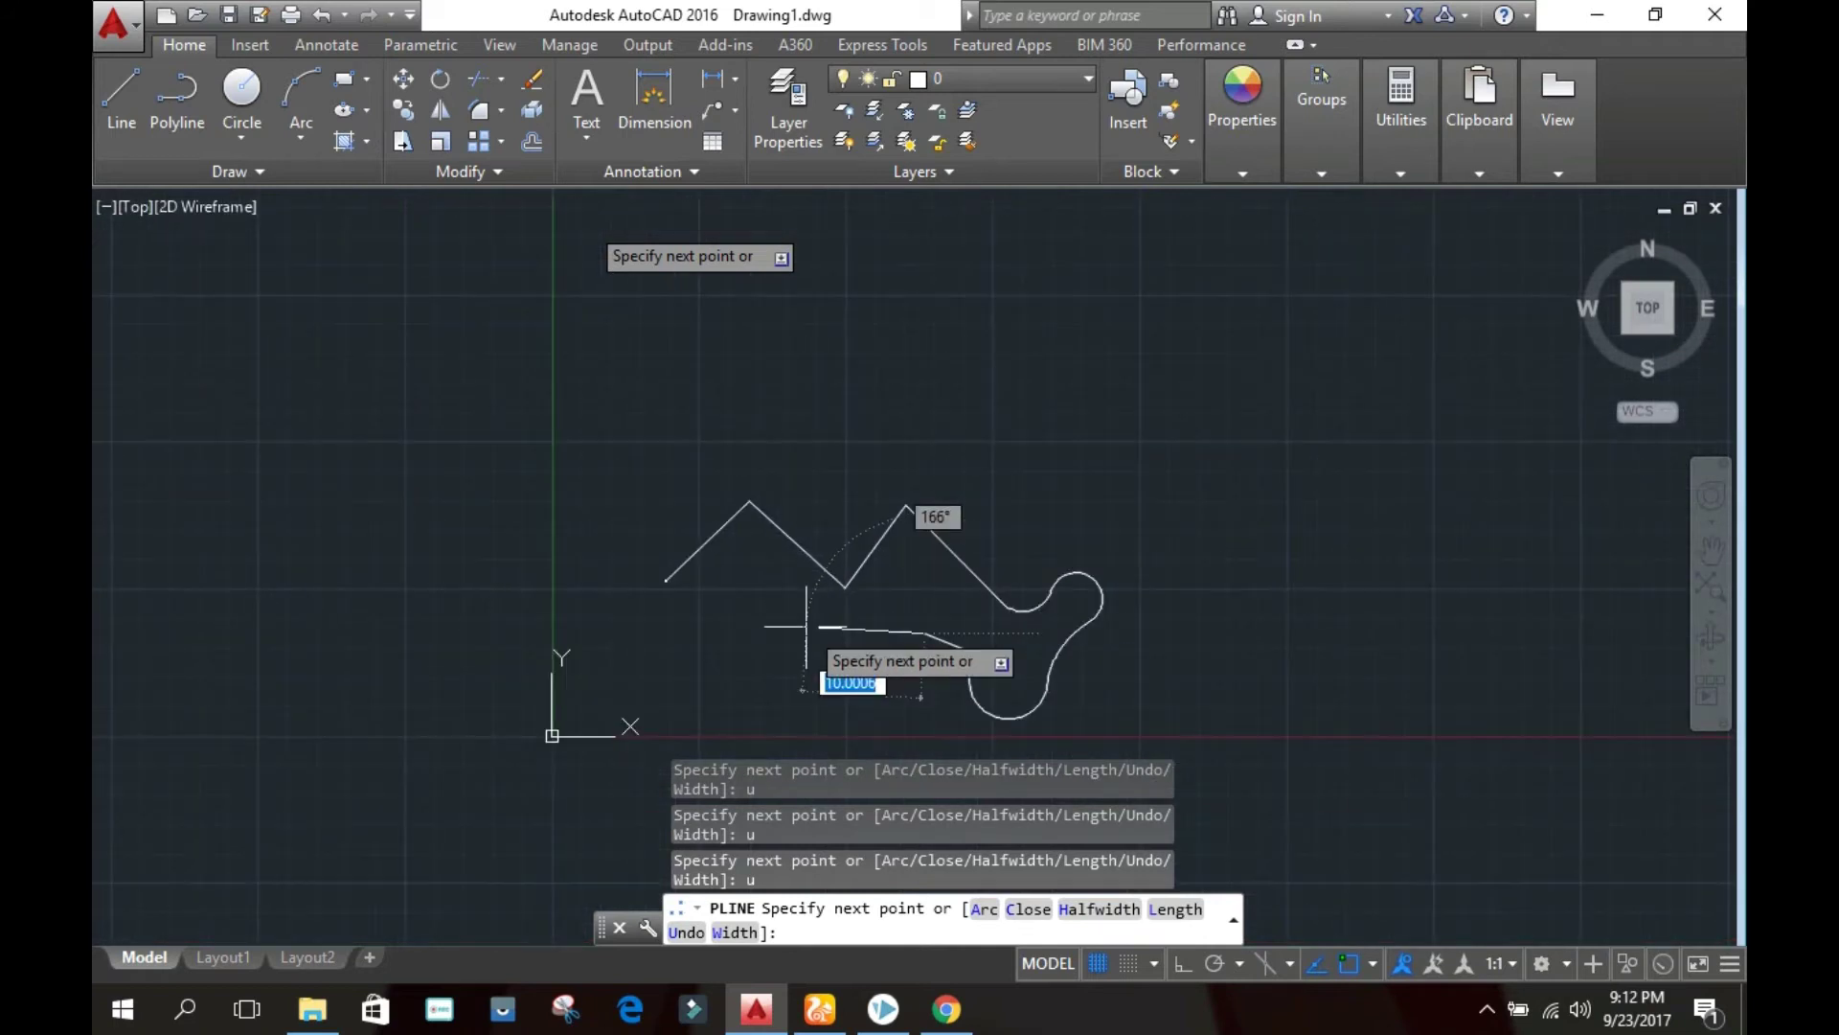
scroll(807, 628, up, 2)
text(w)
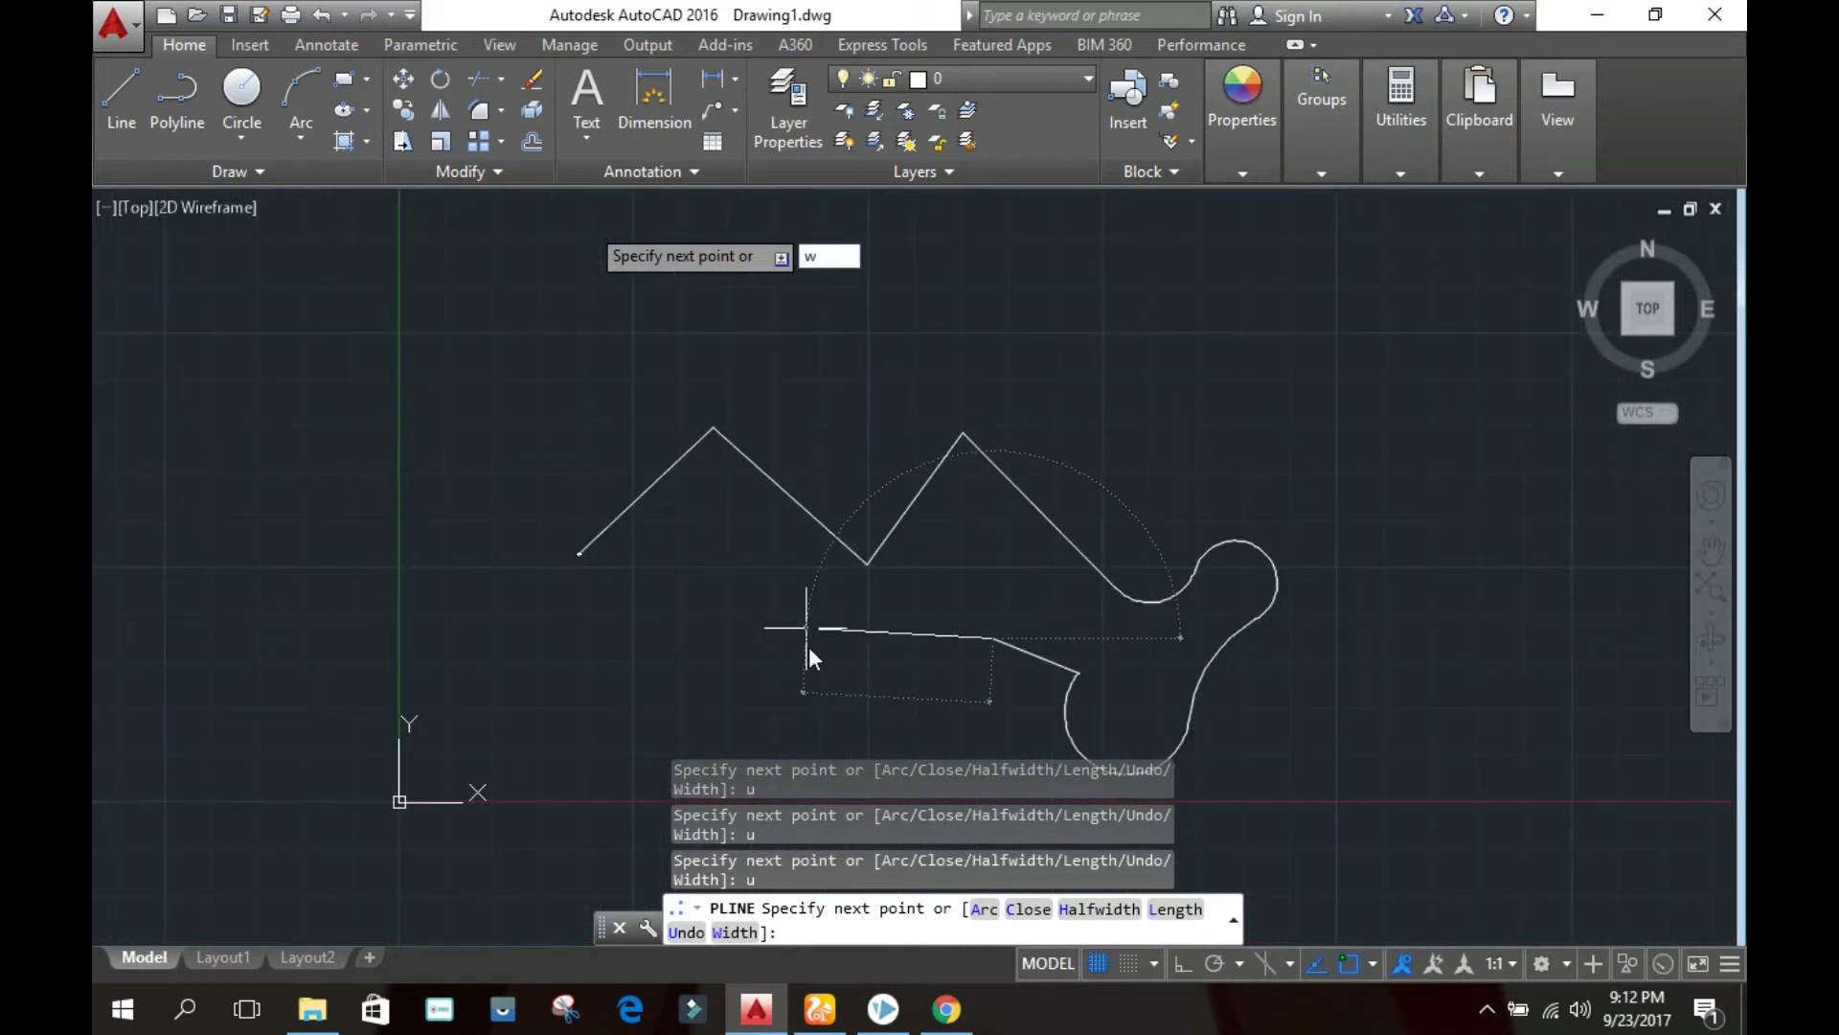
key(Return)
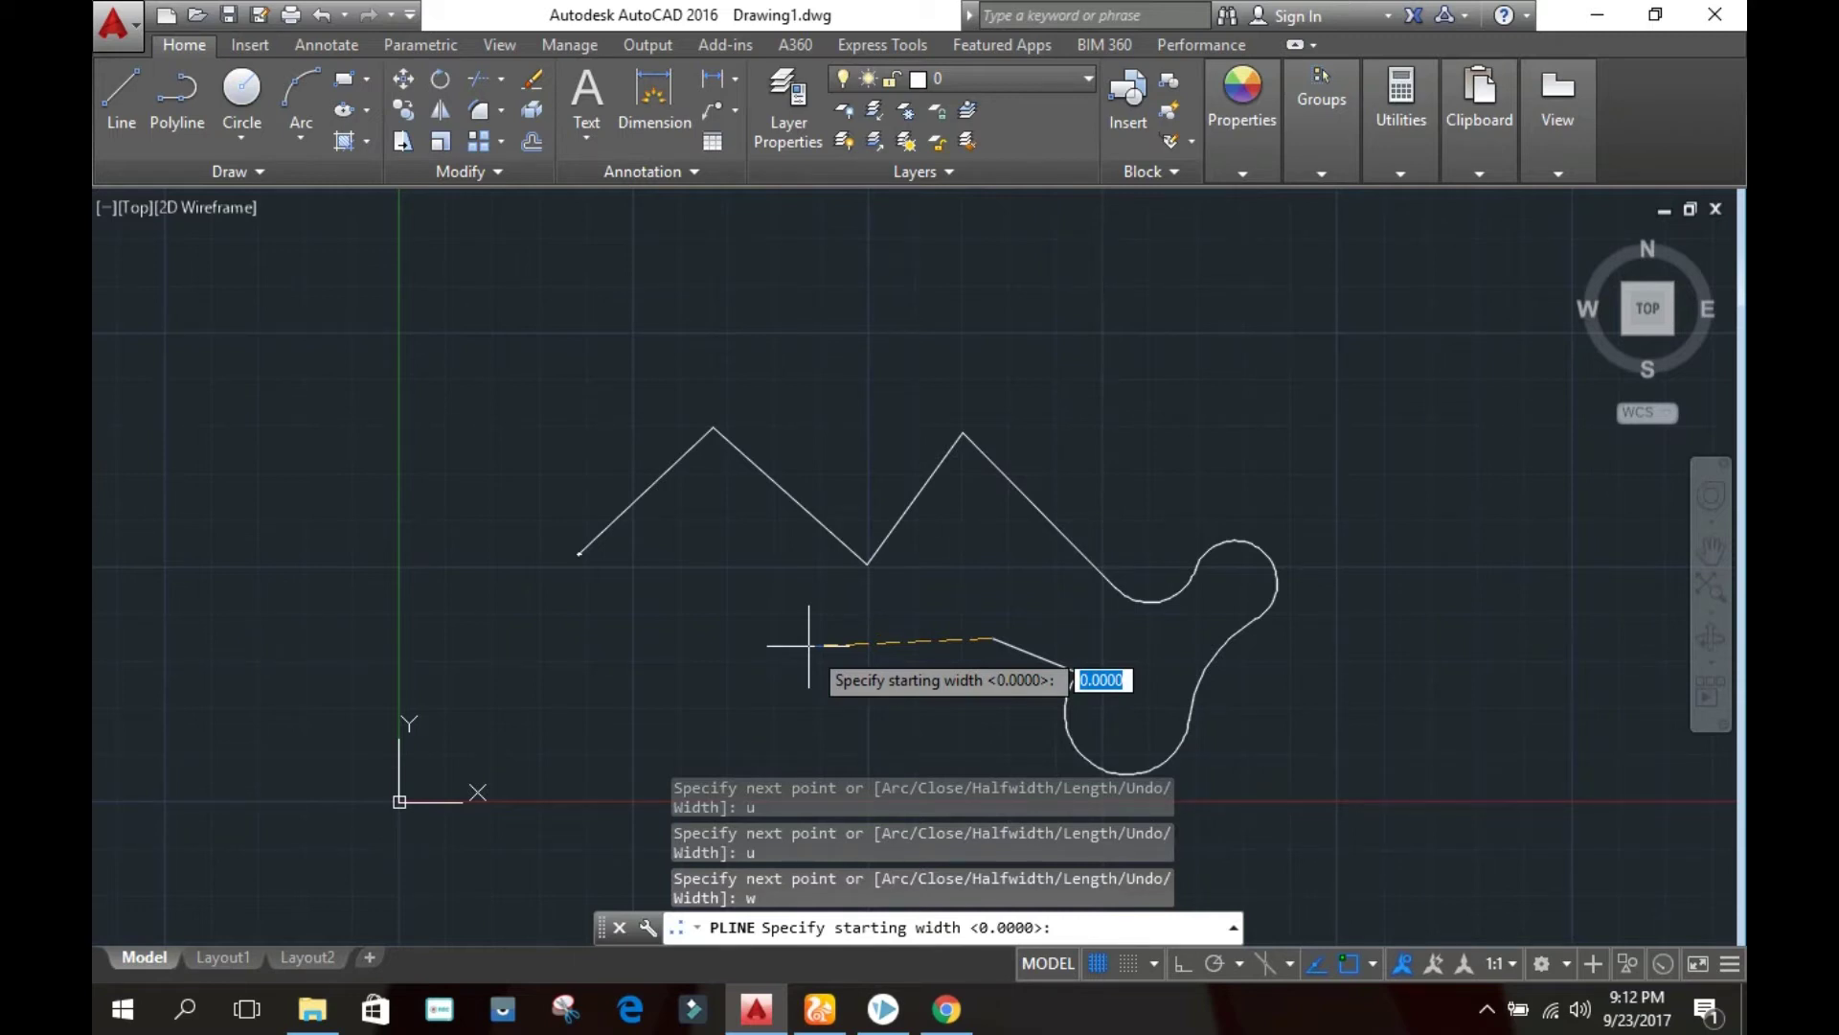
text(5)
key(Return)
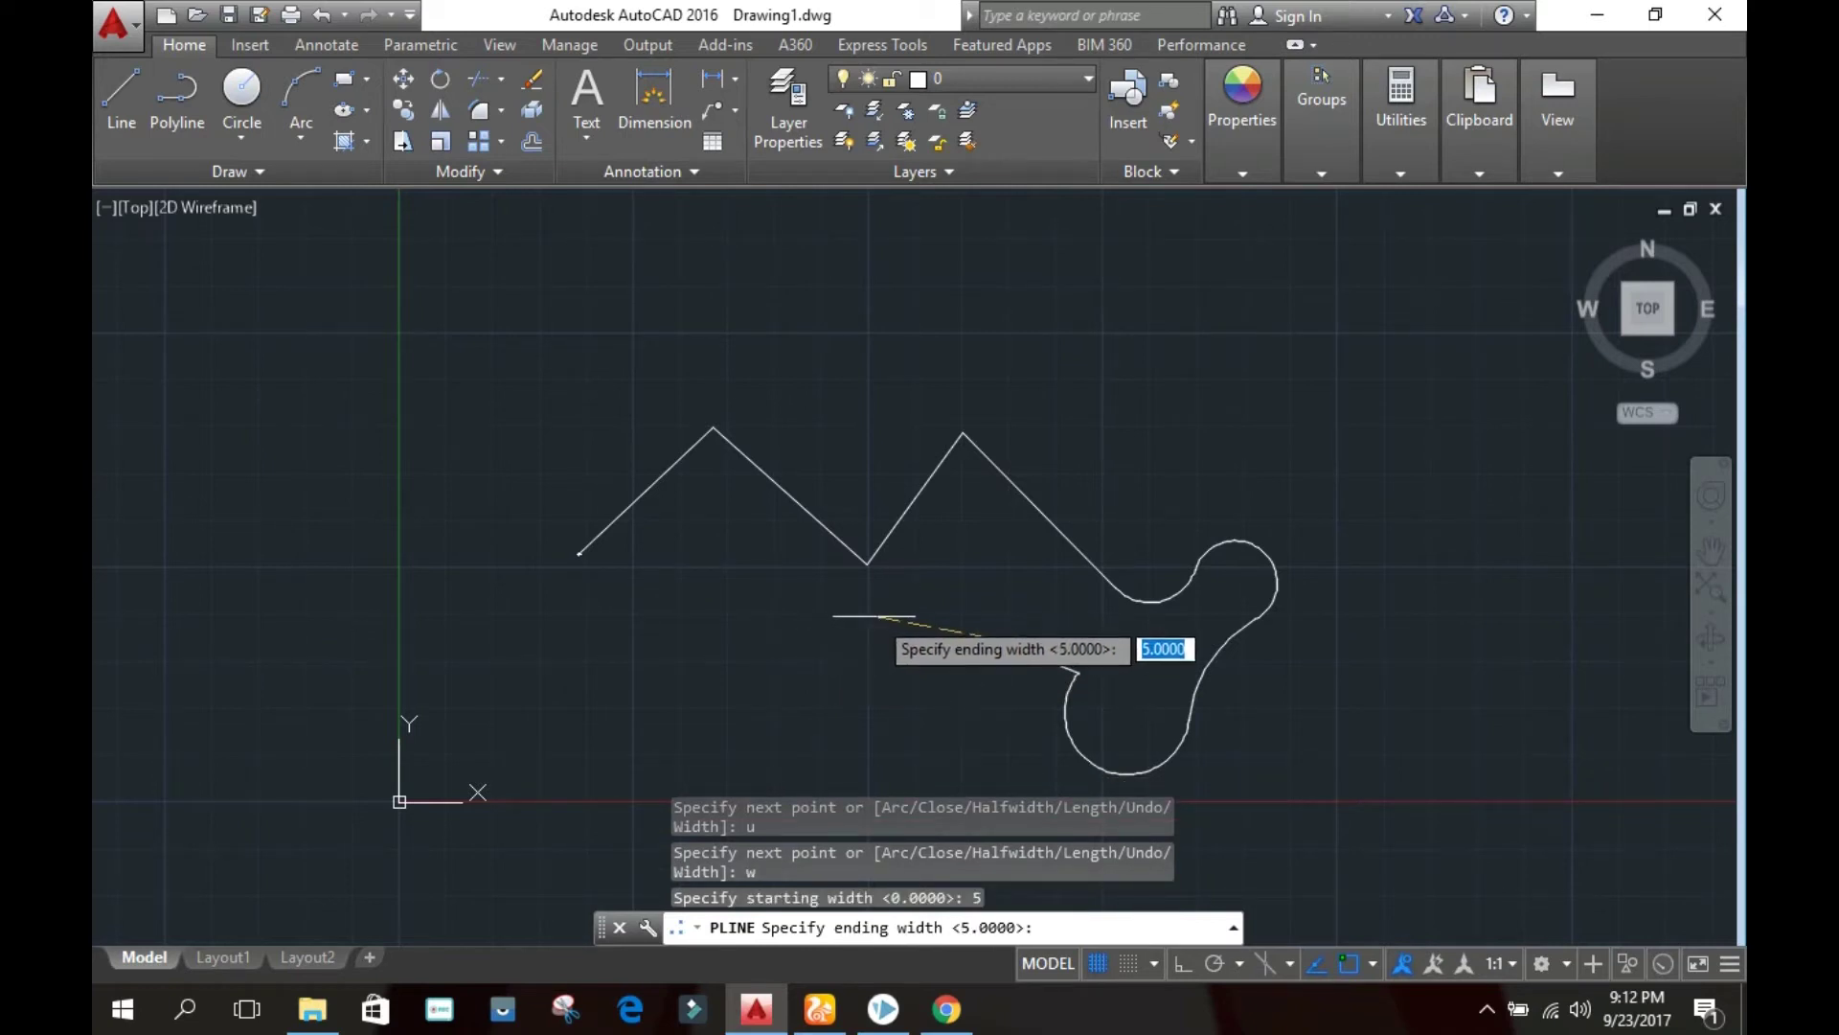
key(Return)
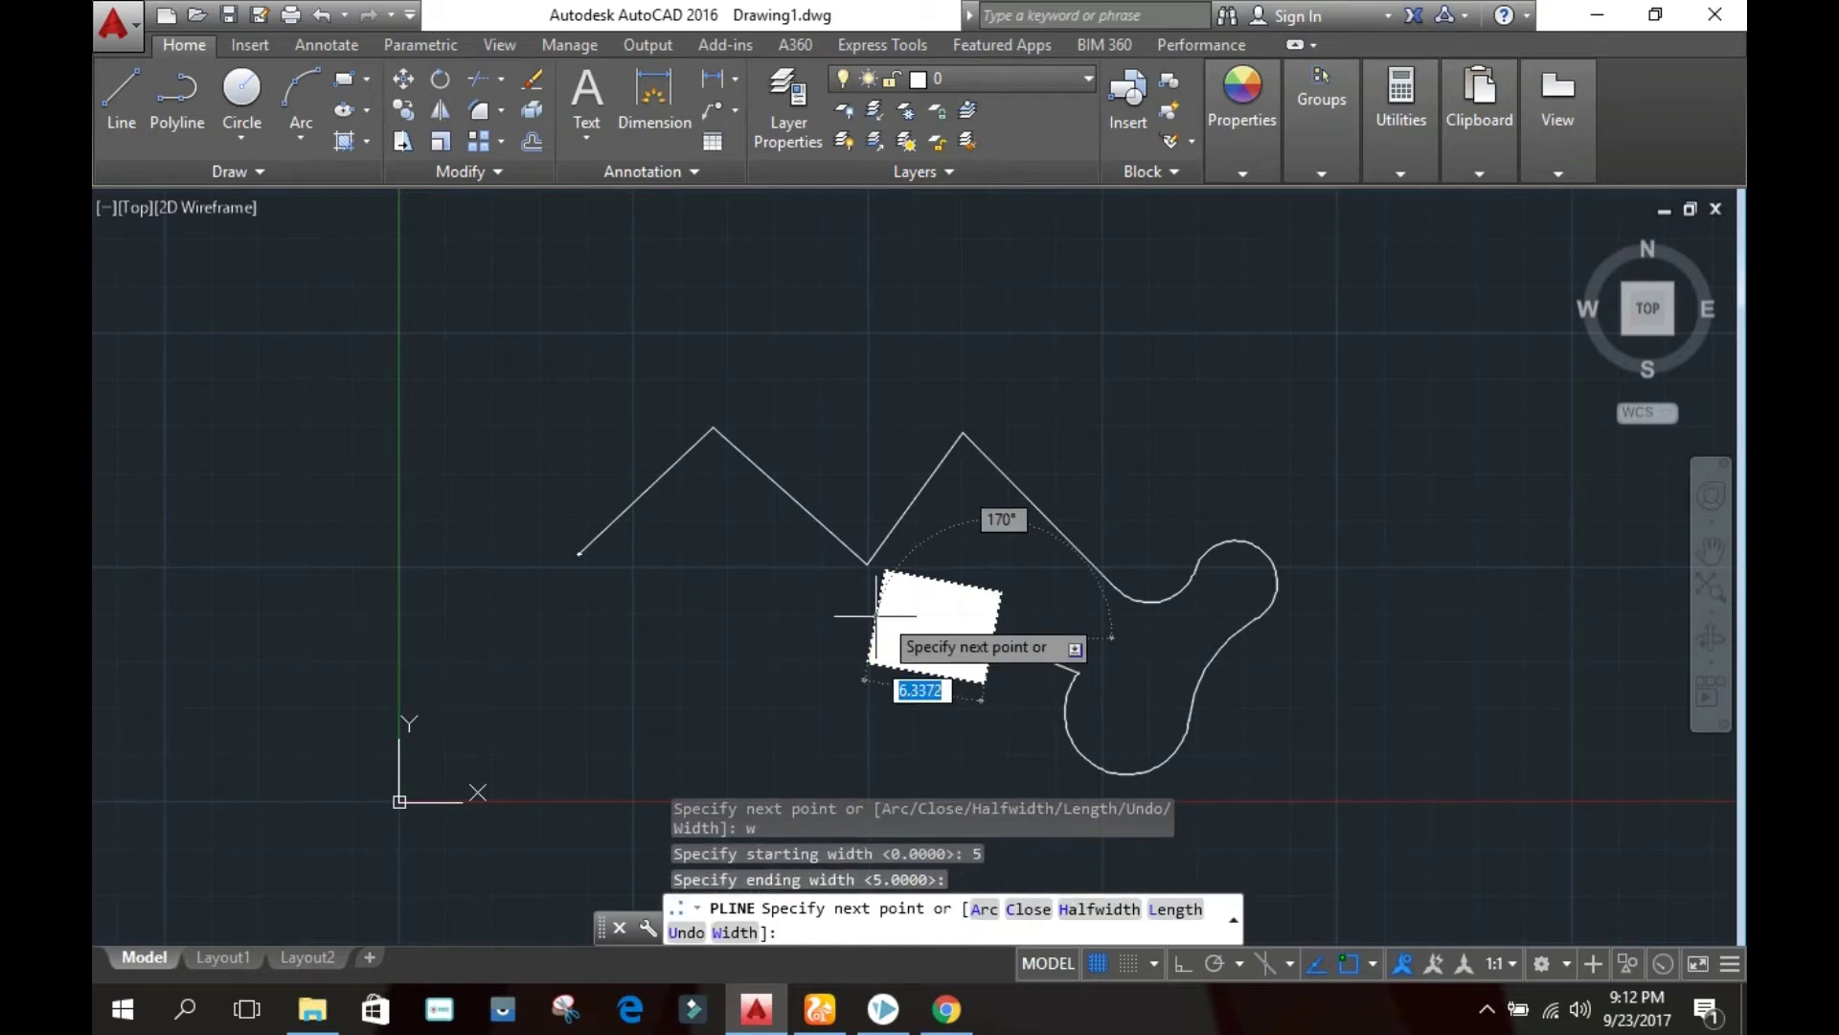
Draw four 5-wide segments curving around the start of the thin zigzag and across above it, and end the polyline
scroll(874, 615, up, 6)
scroll(880, 613, down, 6)
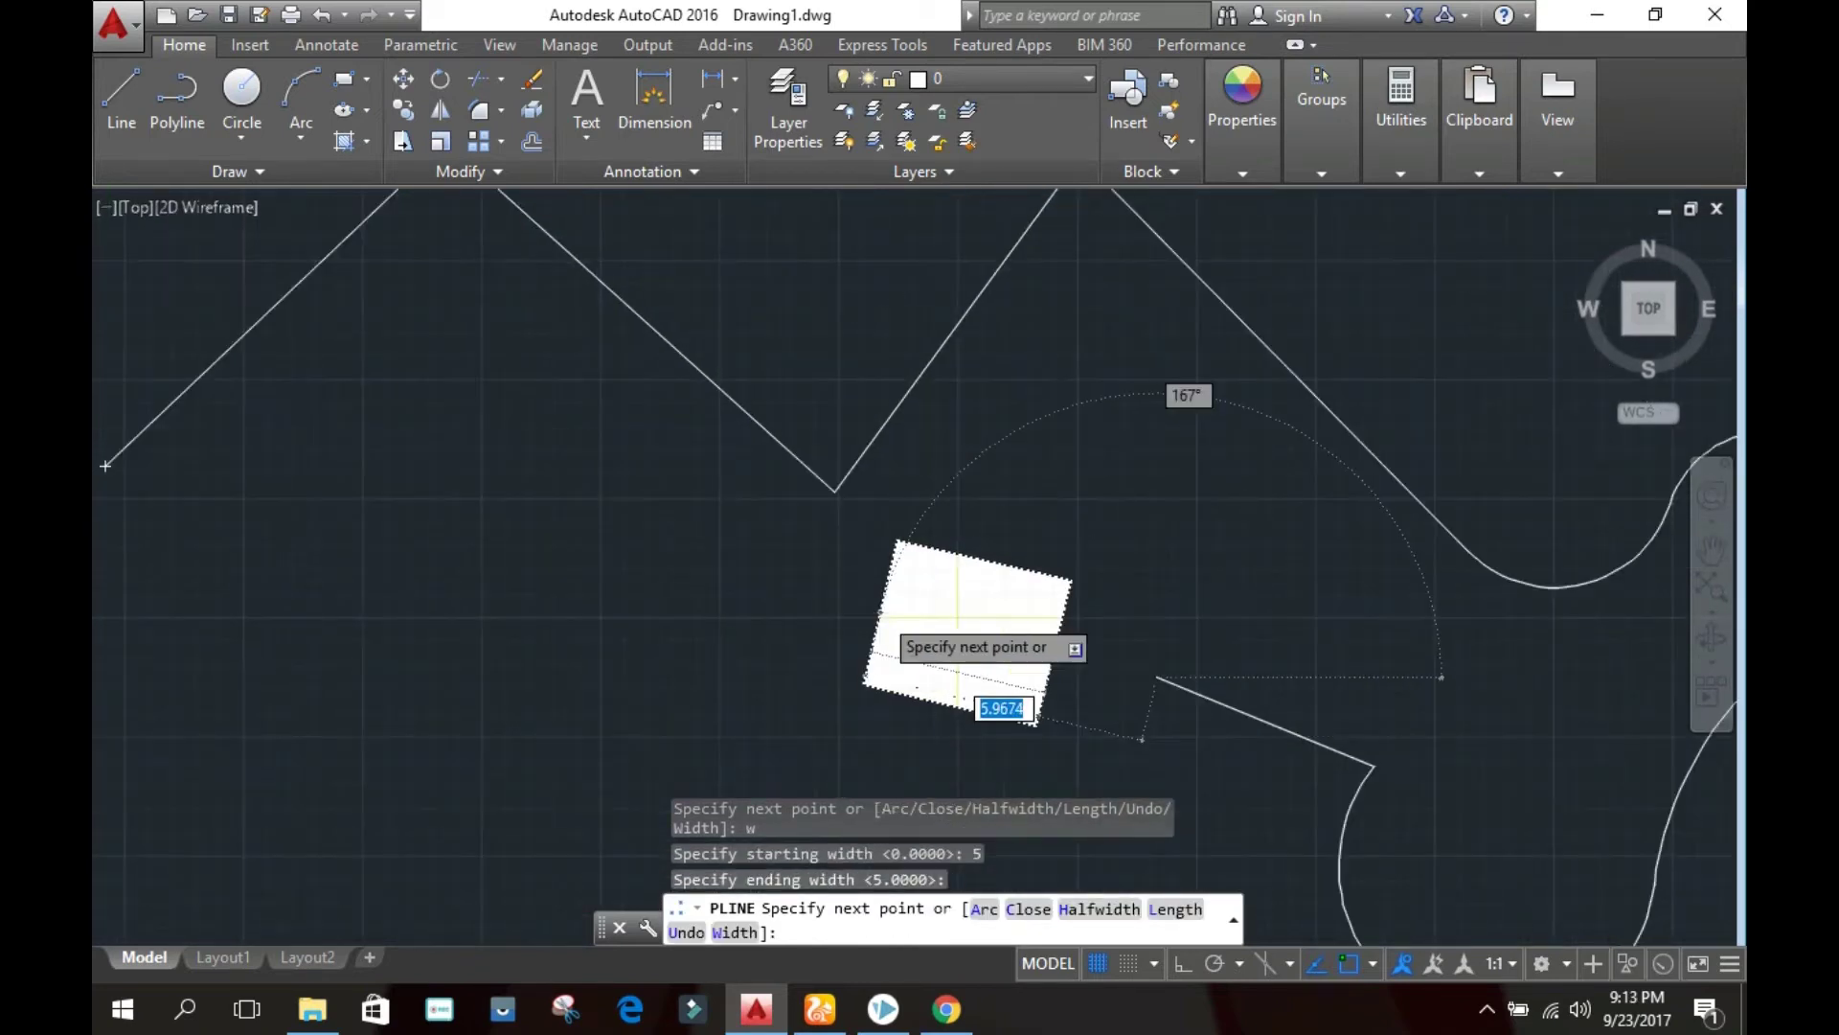
click(682, 699)
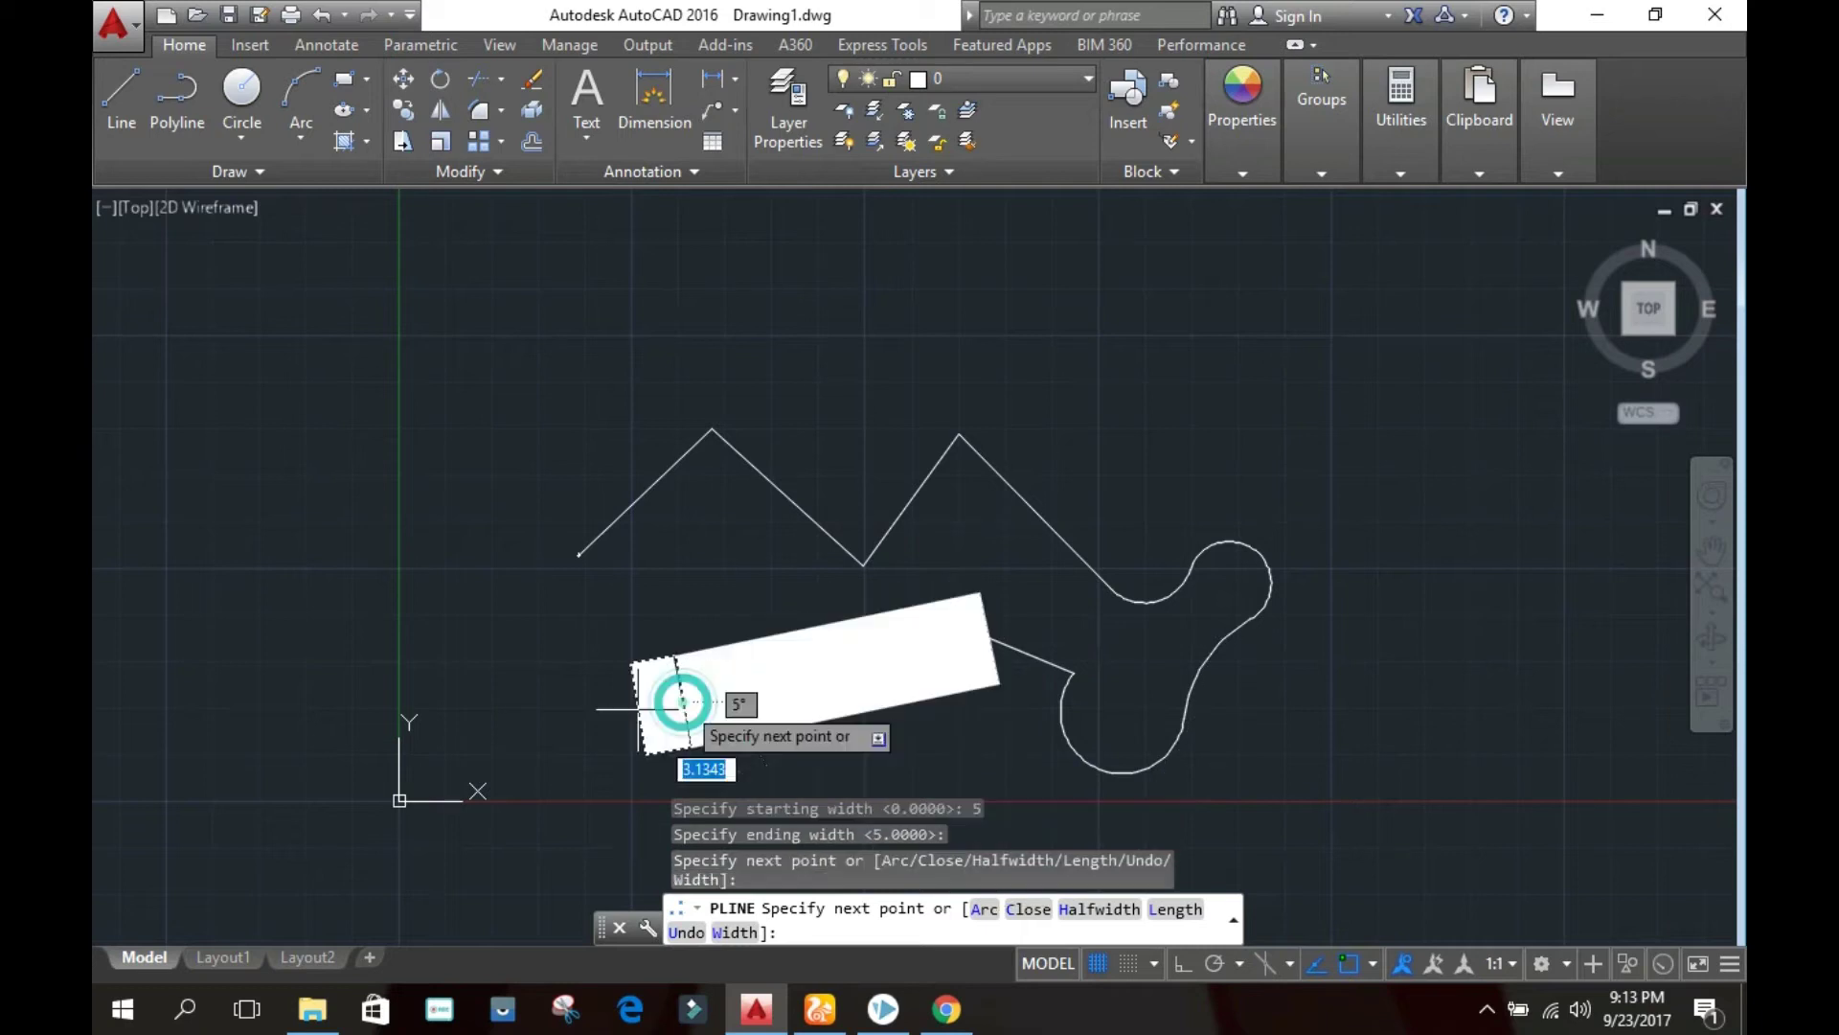
click(422, 492)
click(627, 271)
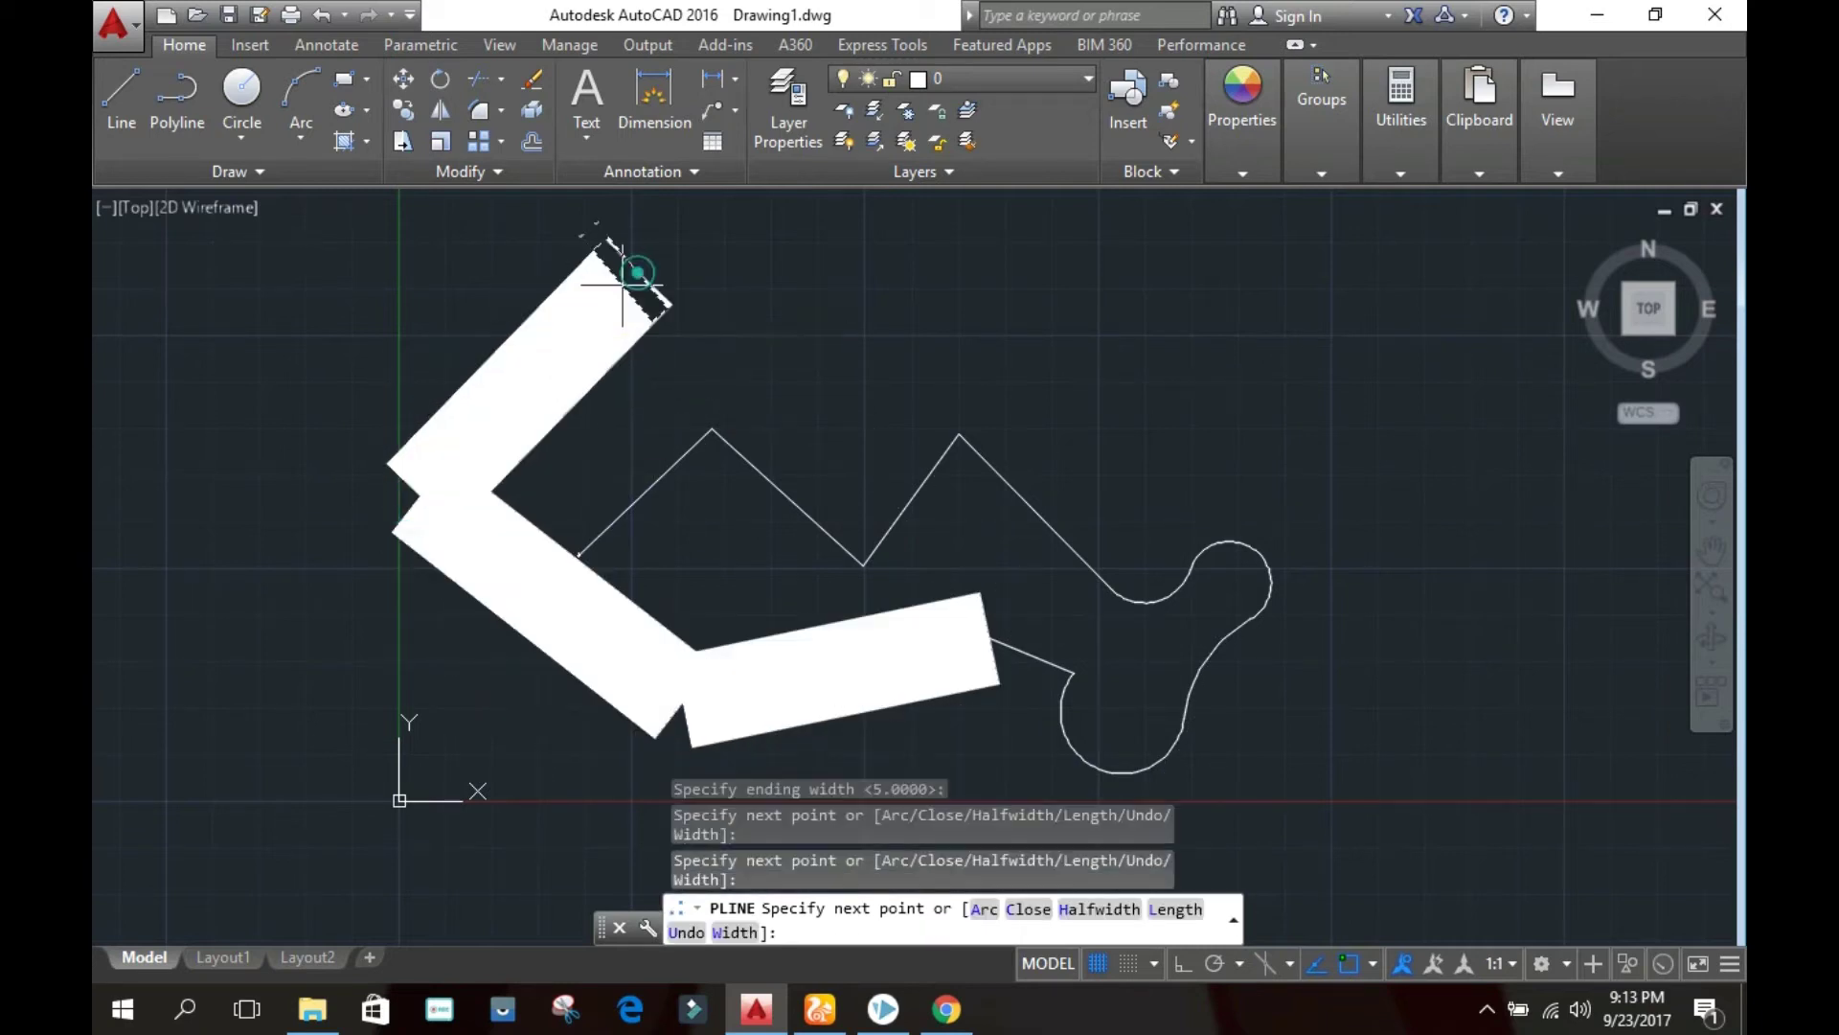
click(1124, 240)
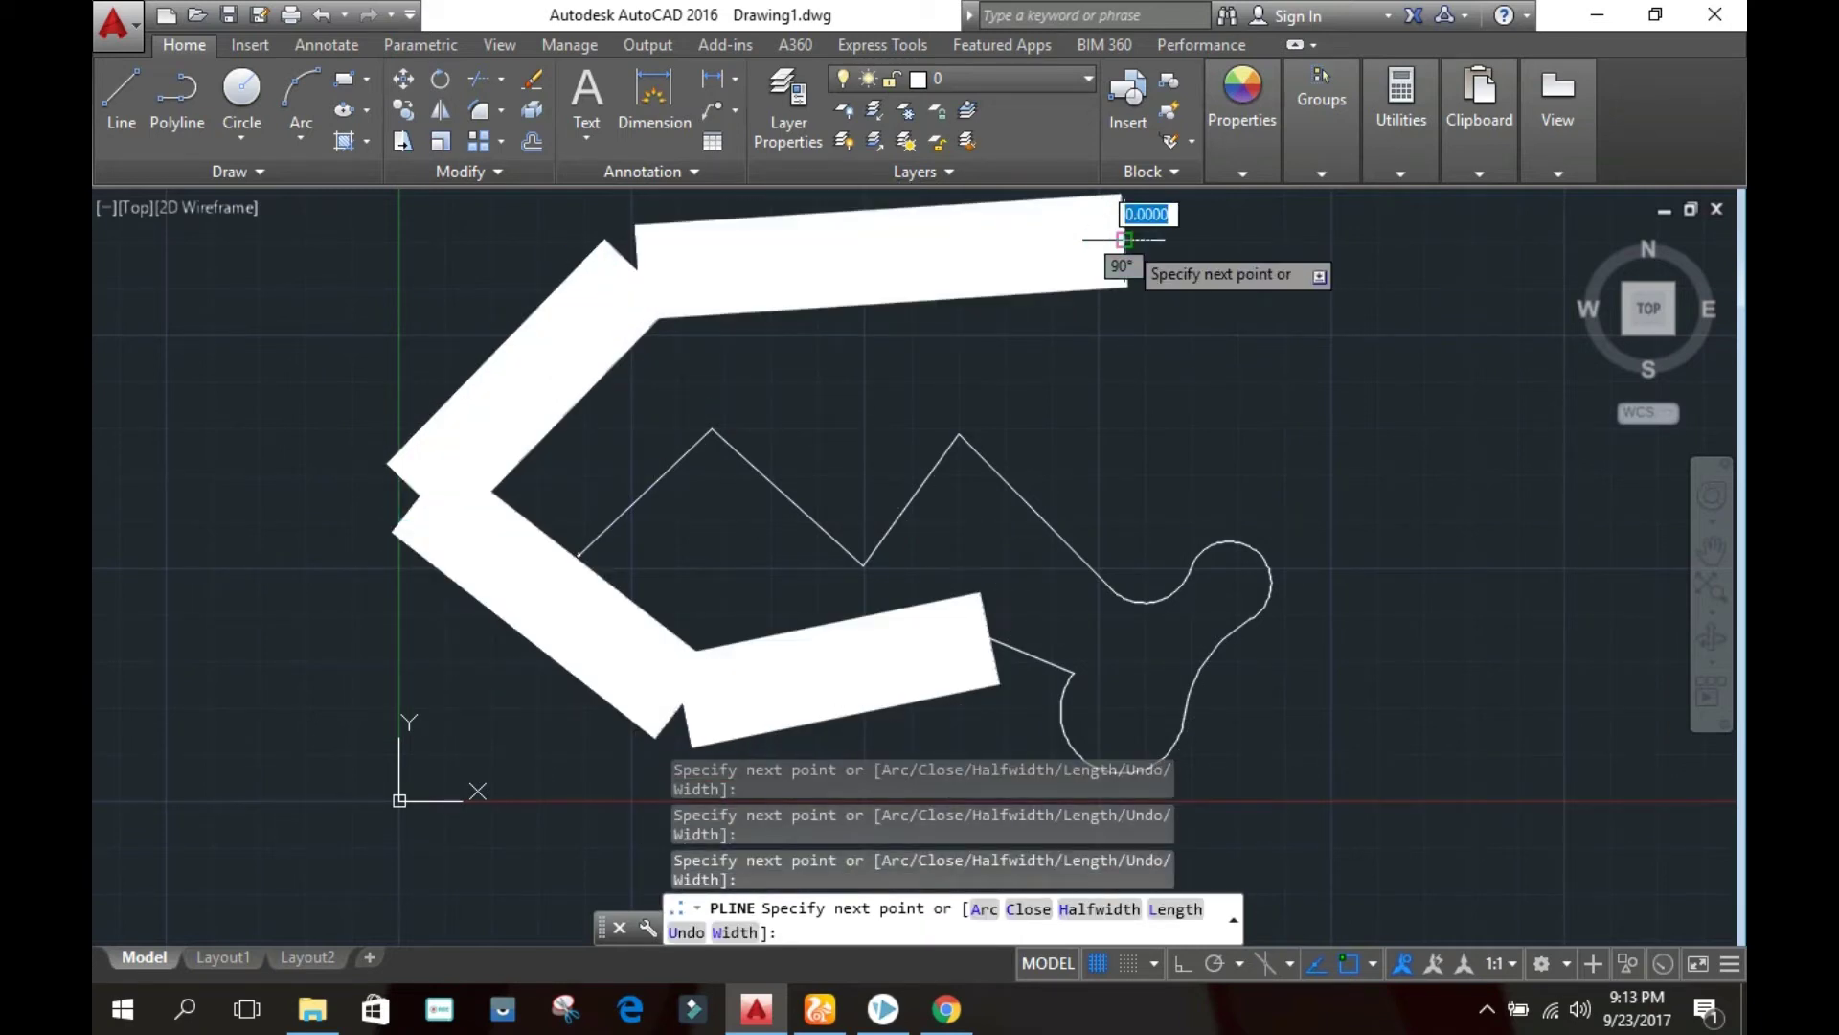
scroll(1282, 288, up, 3)
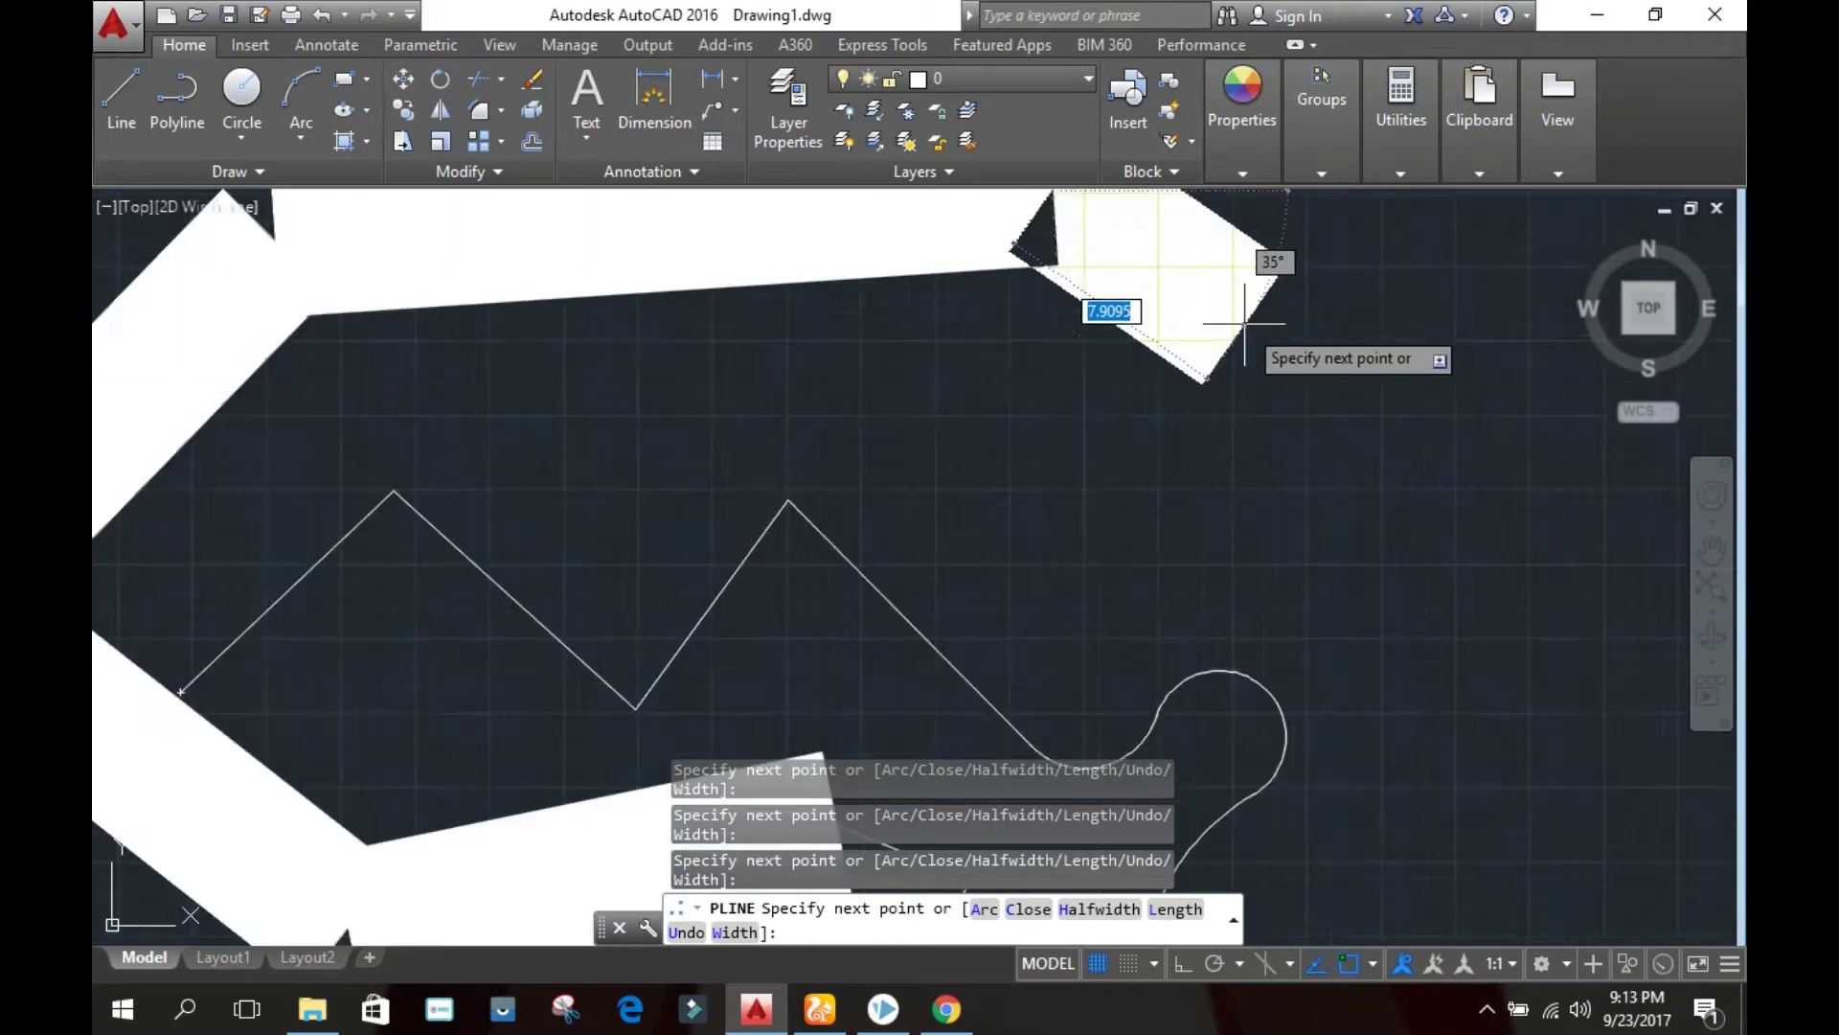
scroll(1275, 345, down, 3)
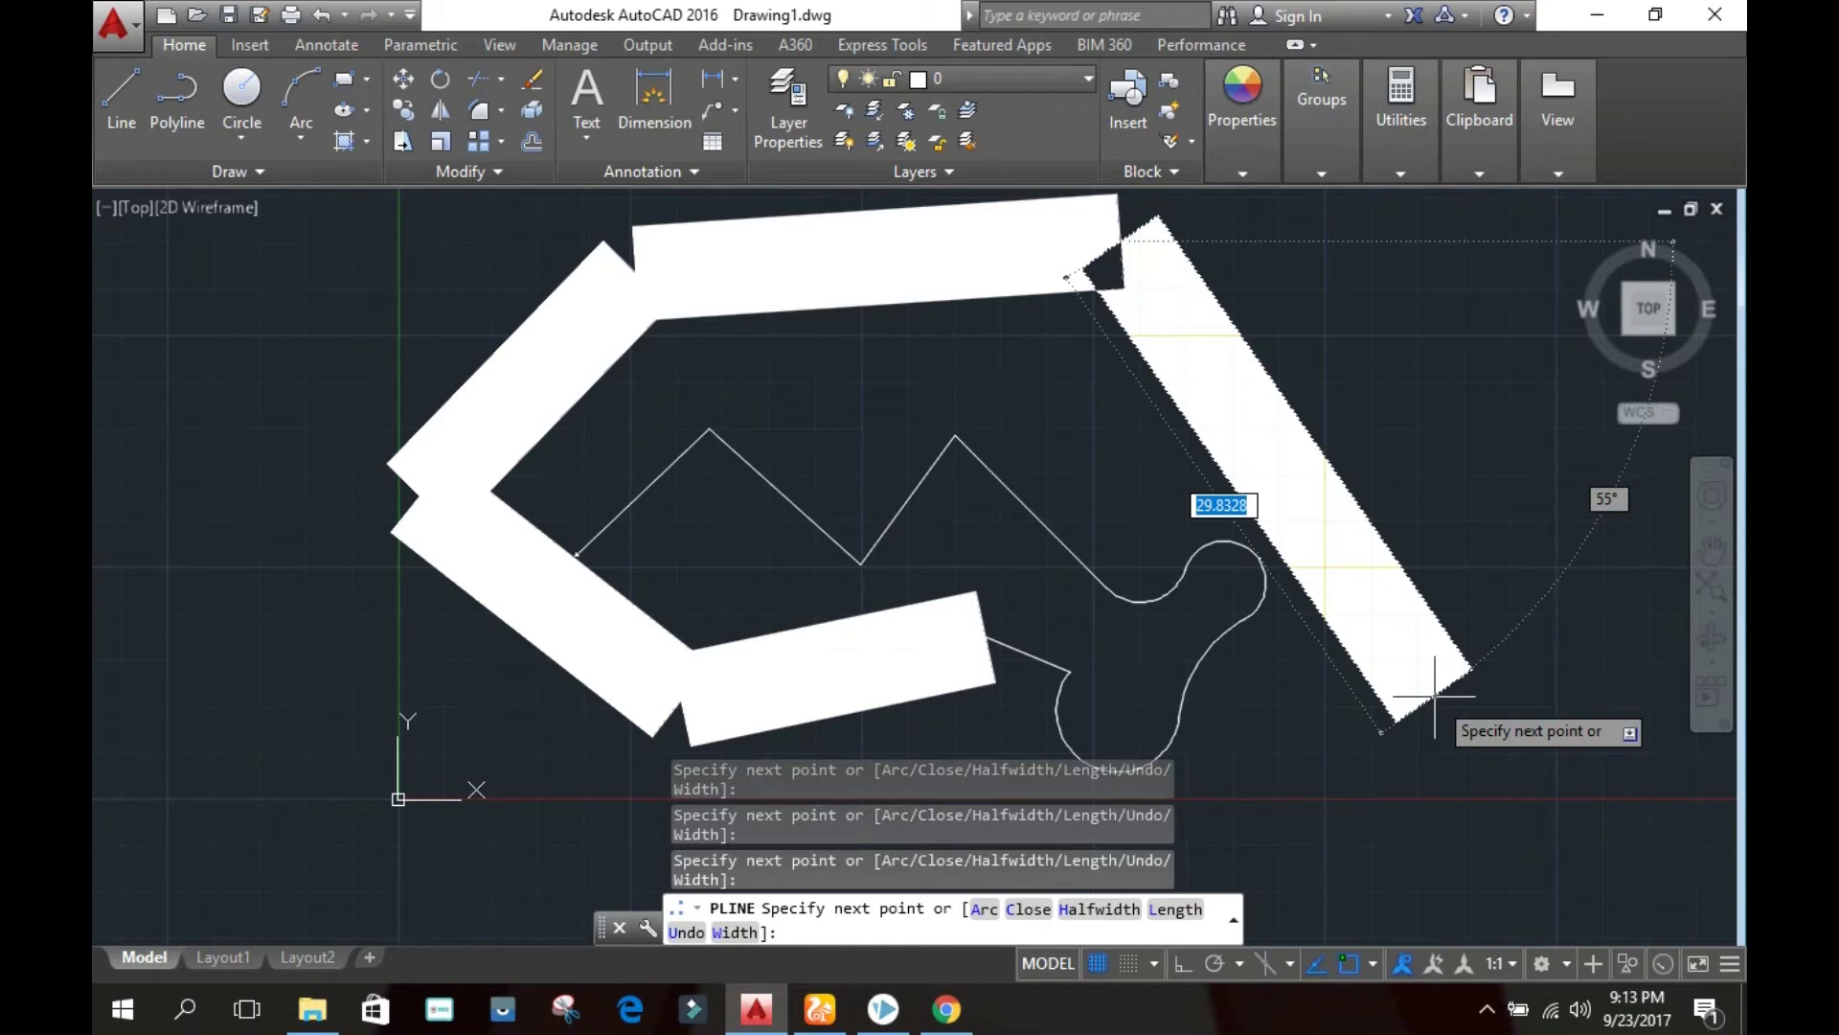
key(Escape)
key(Escape)
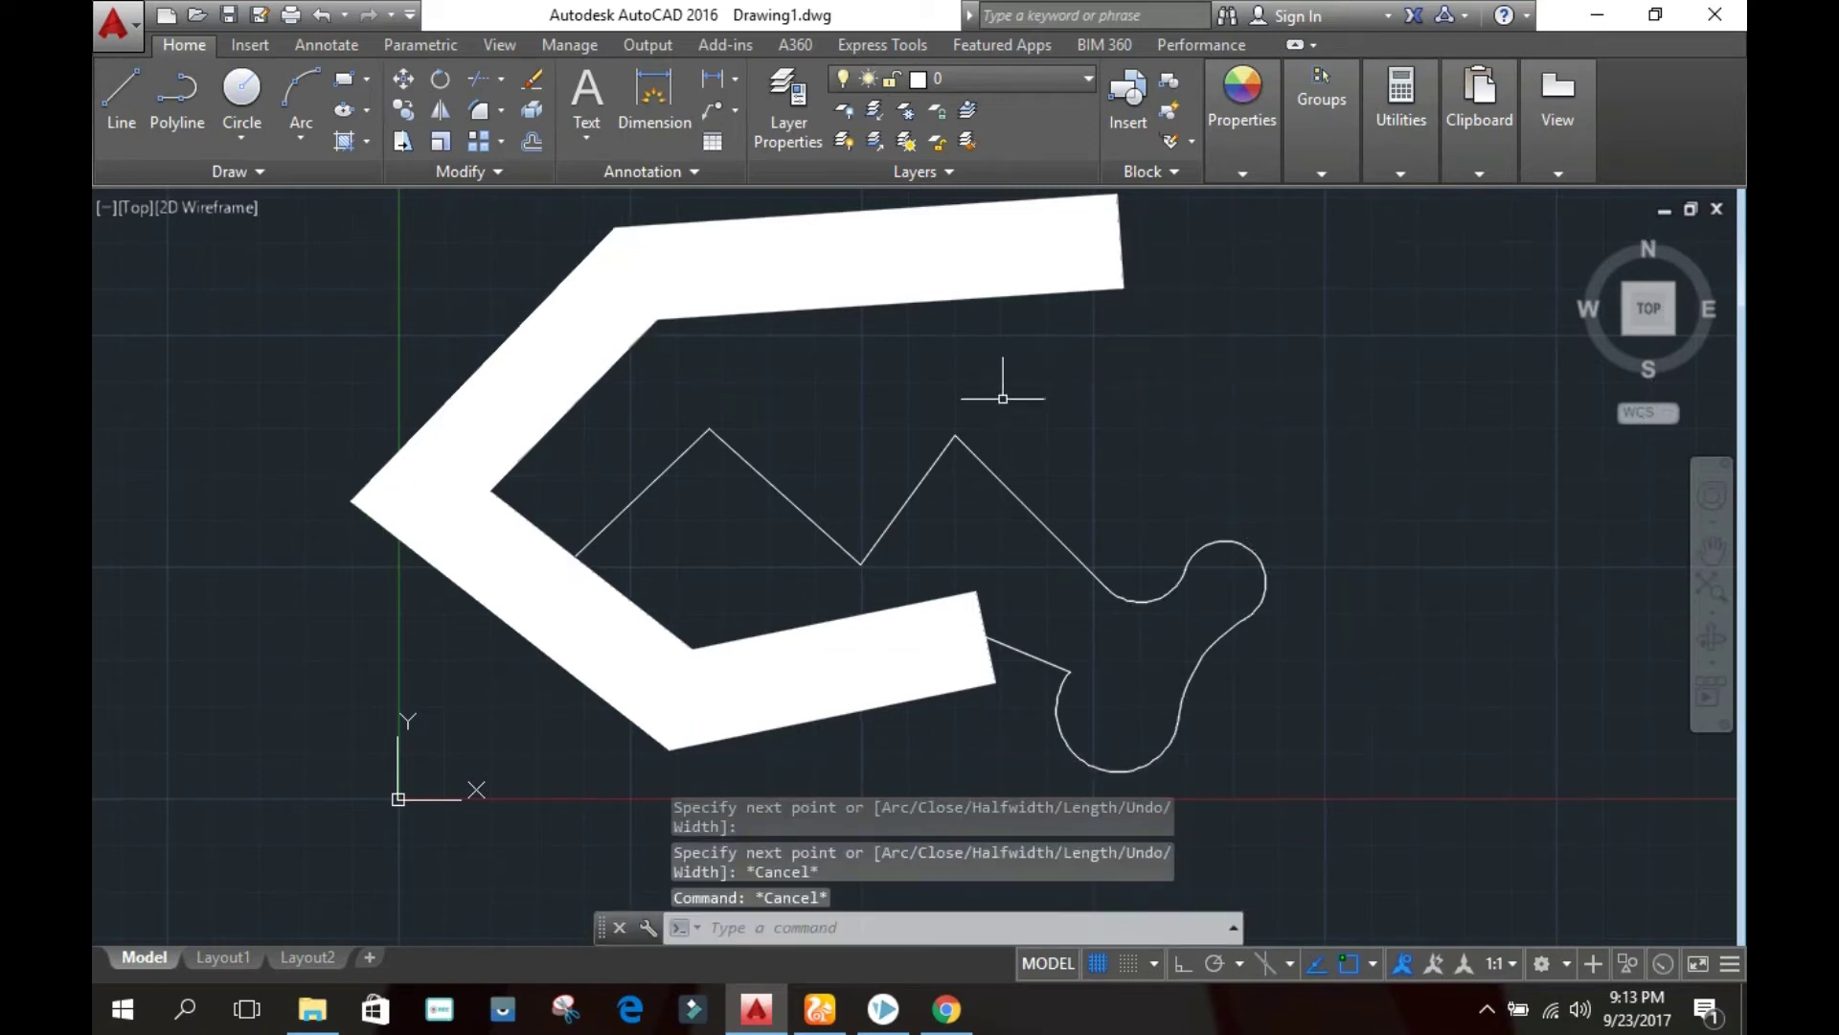
scroll(934, 427, down, 2)
scroll(743, 433, down, 5)
scroll(982, 426, up, 4)
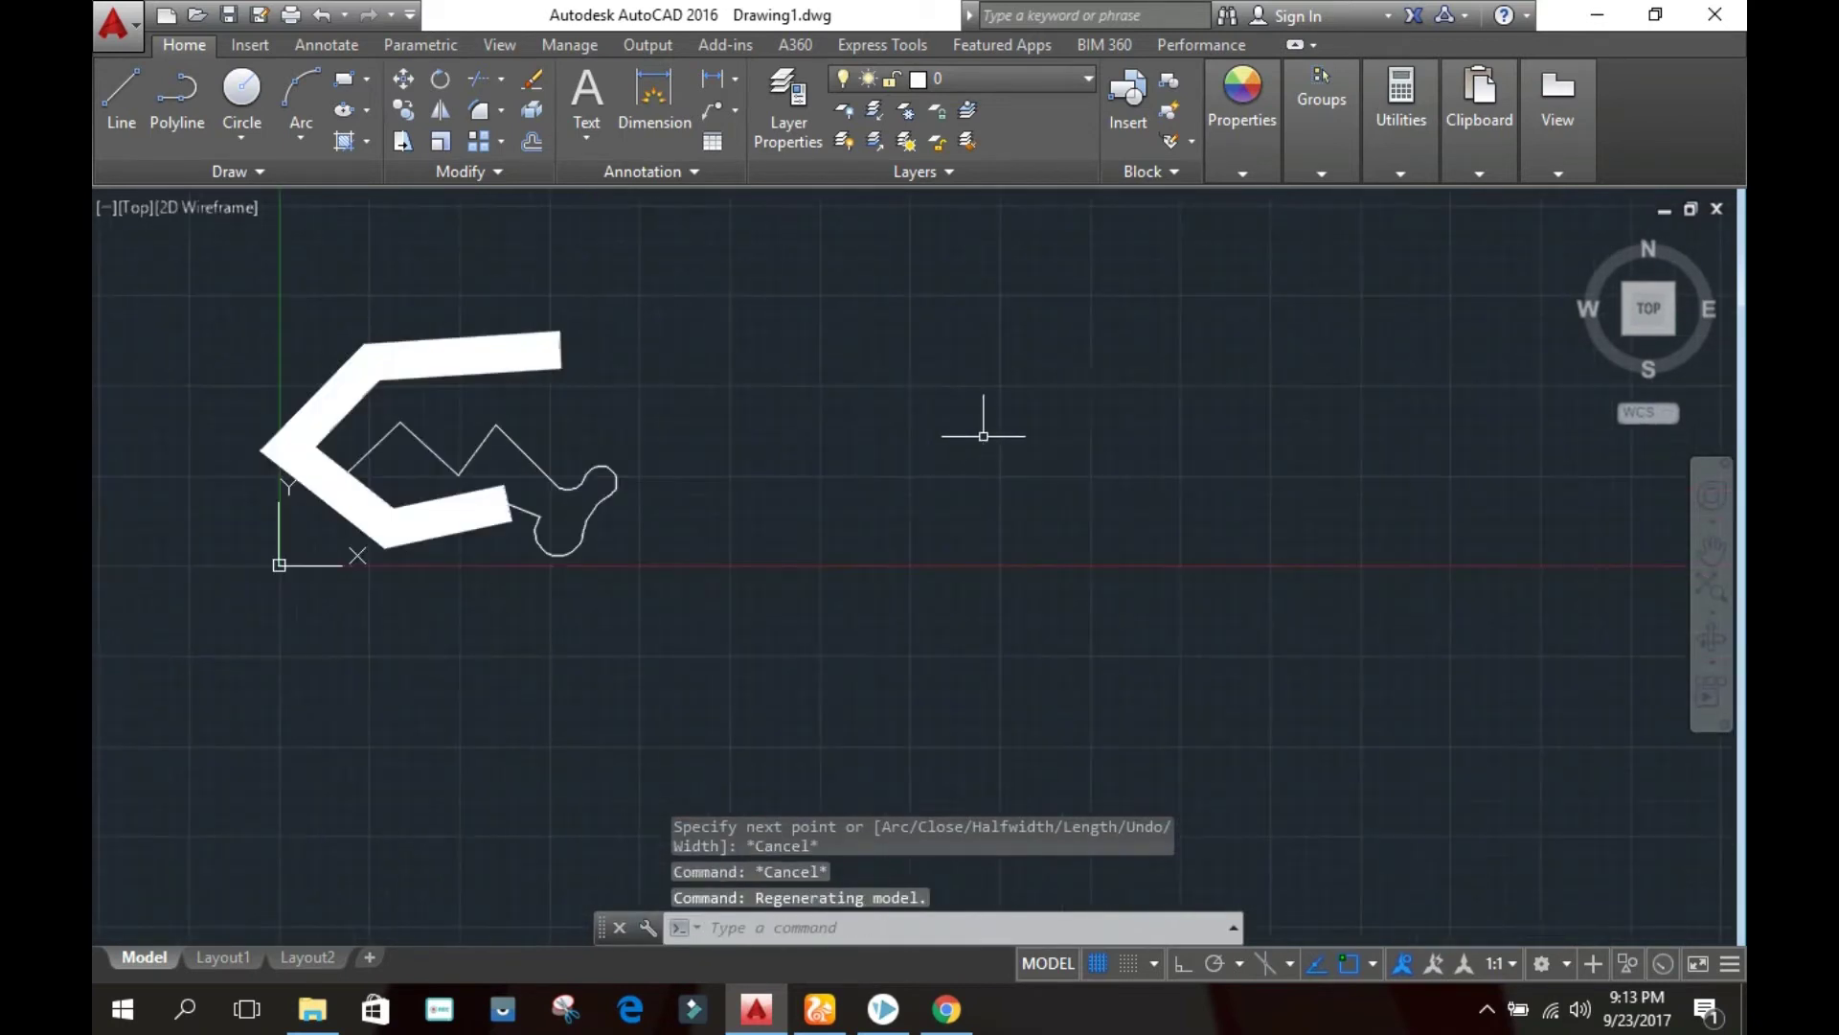
scroll(696, 396, up, 2)
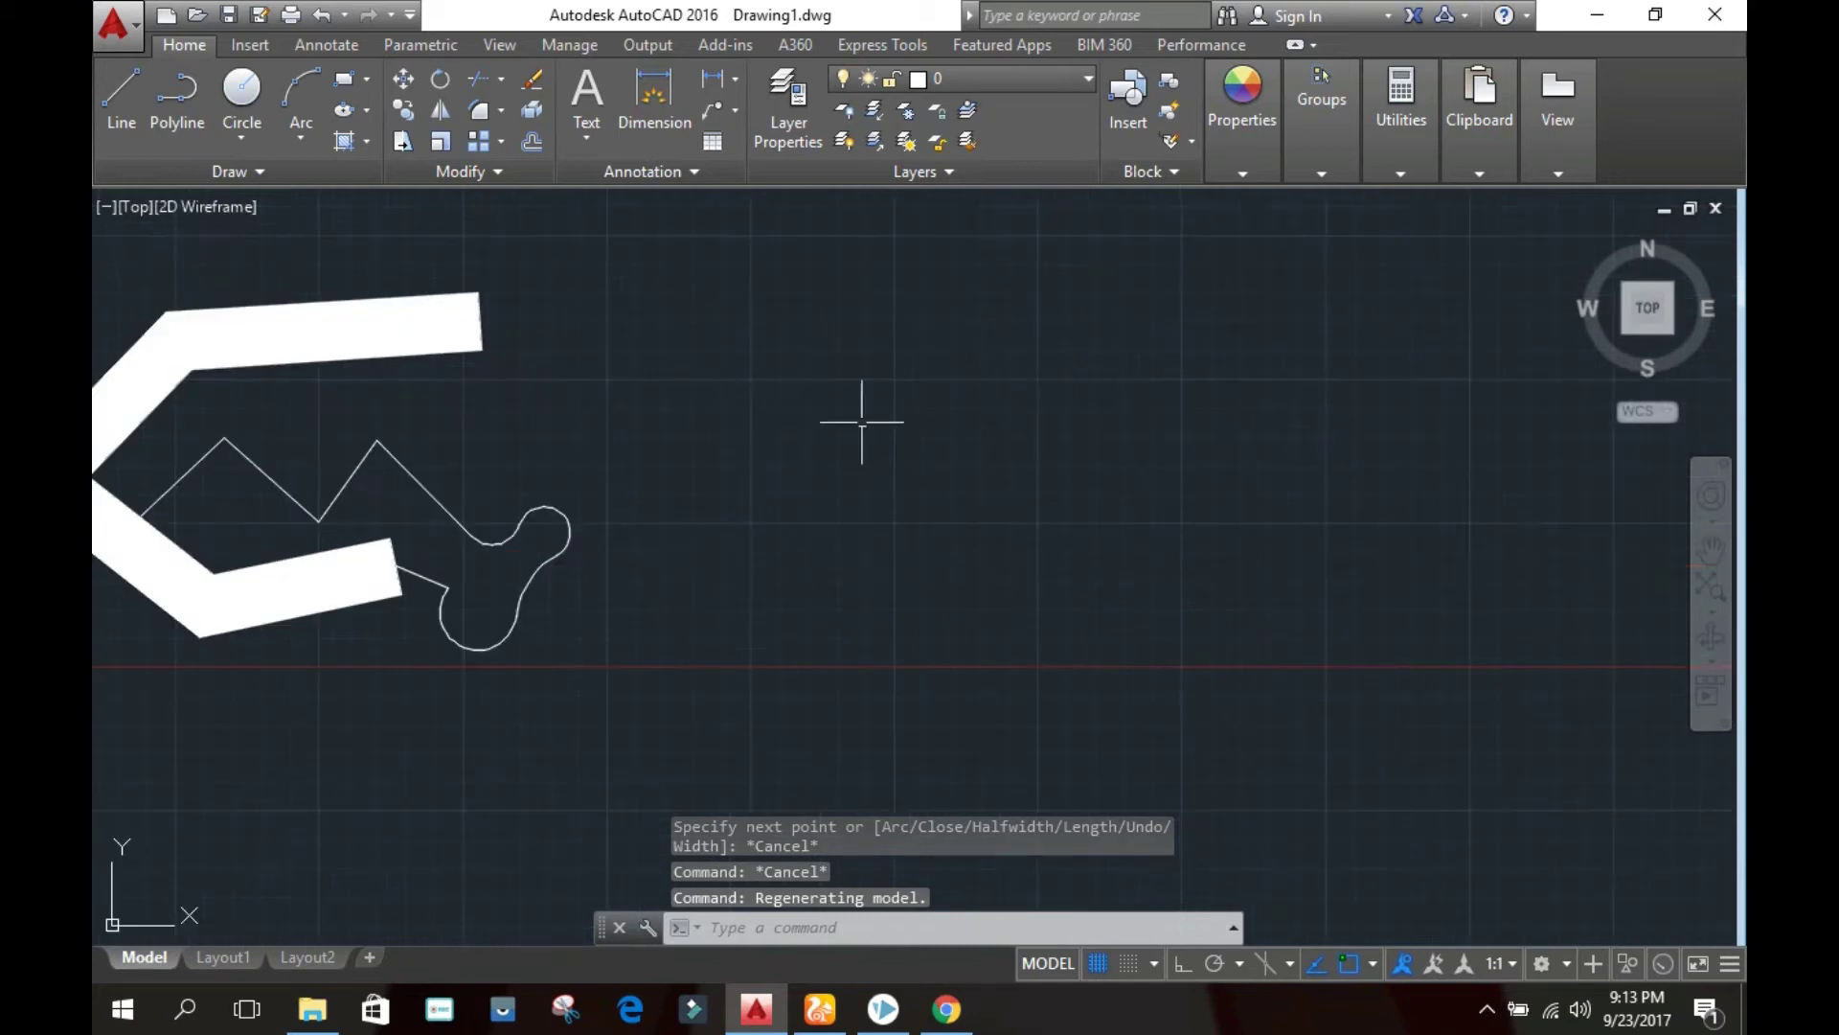
key(Escape)
key(Escape)
key(Escape)
key(Escape)
scroll(998, 425, down, 3)
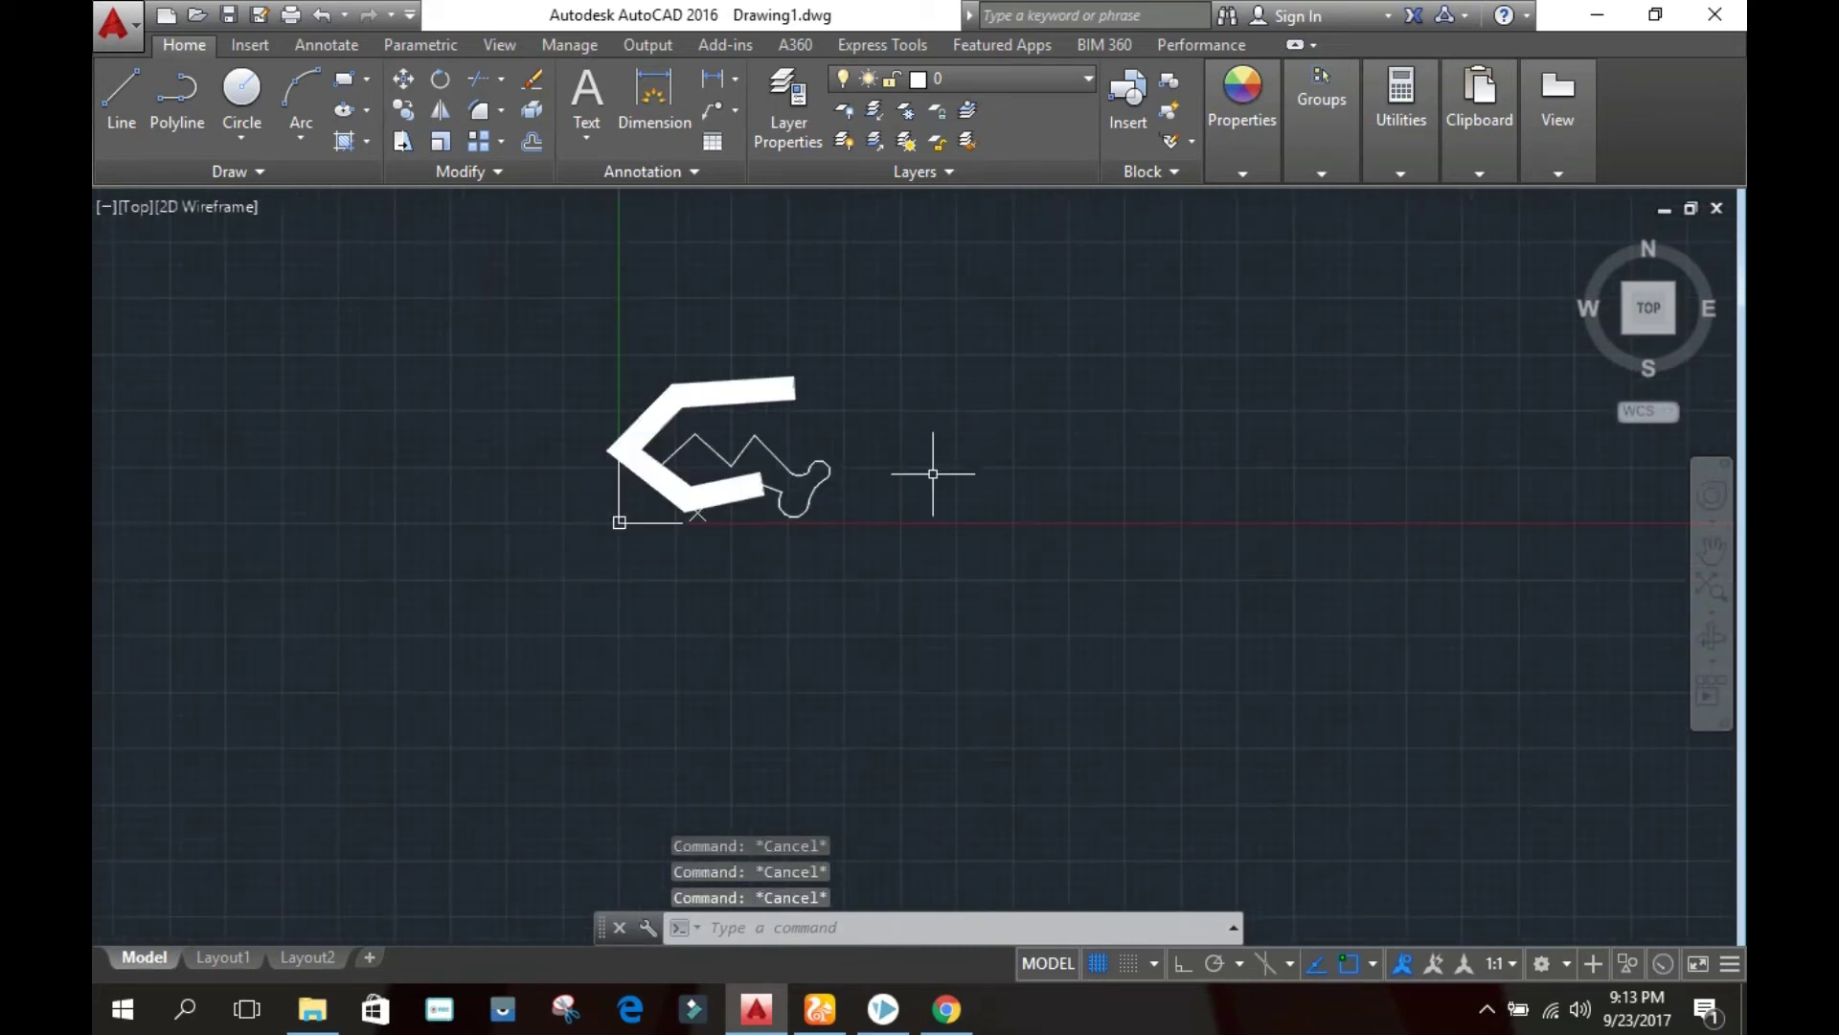
scroll(934, 477, up, 2)
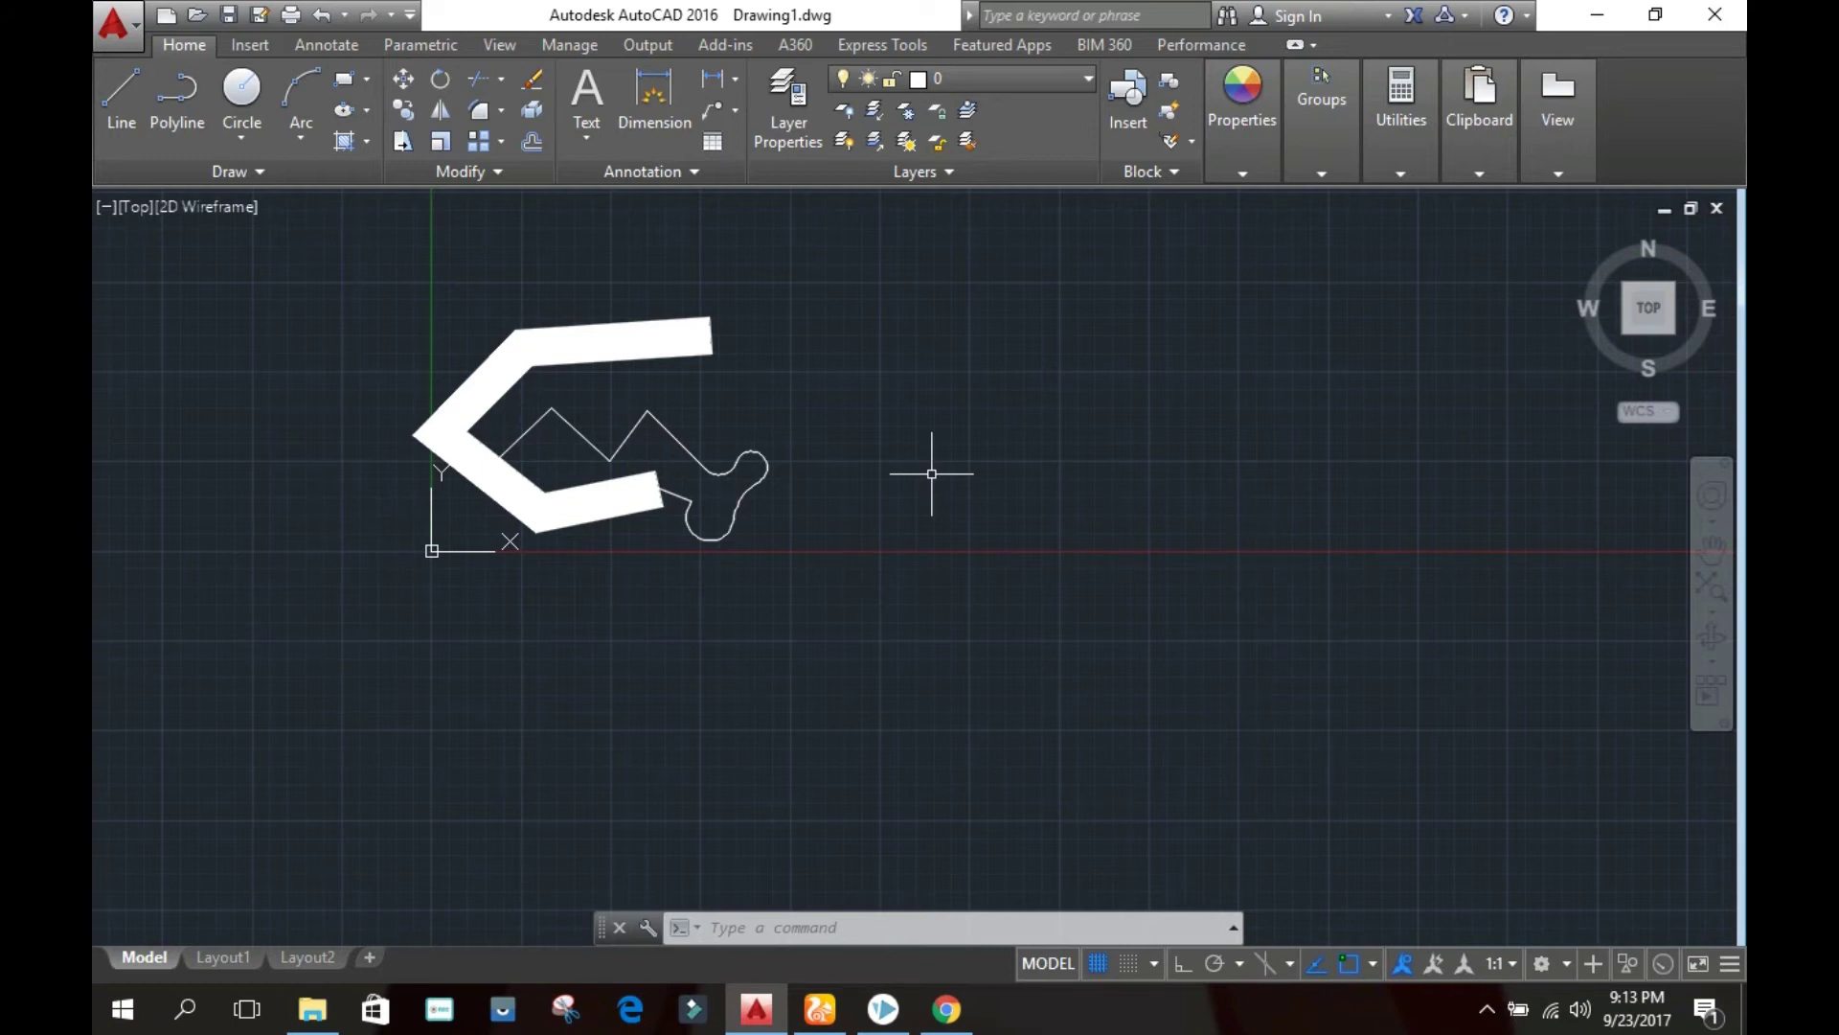
Draw a separate polyline of five thick zigzag segments in the empty area beside the first polyline, and end the command
text(pl)
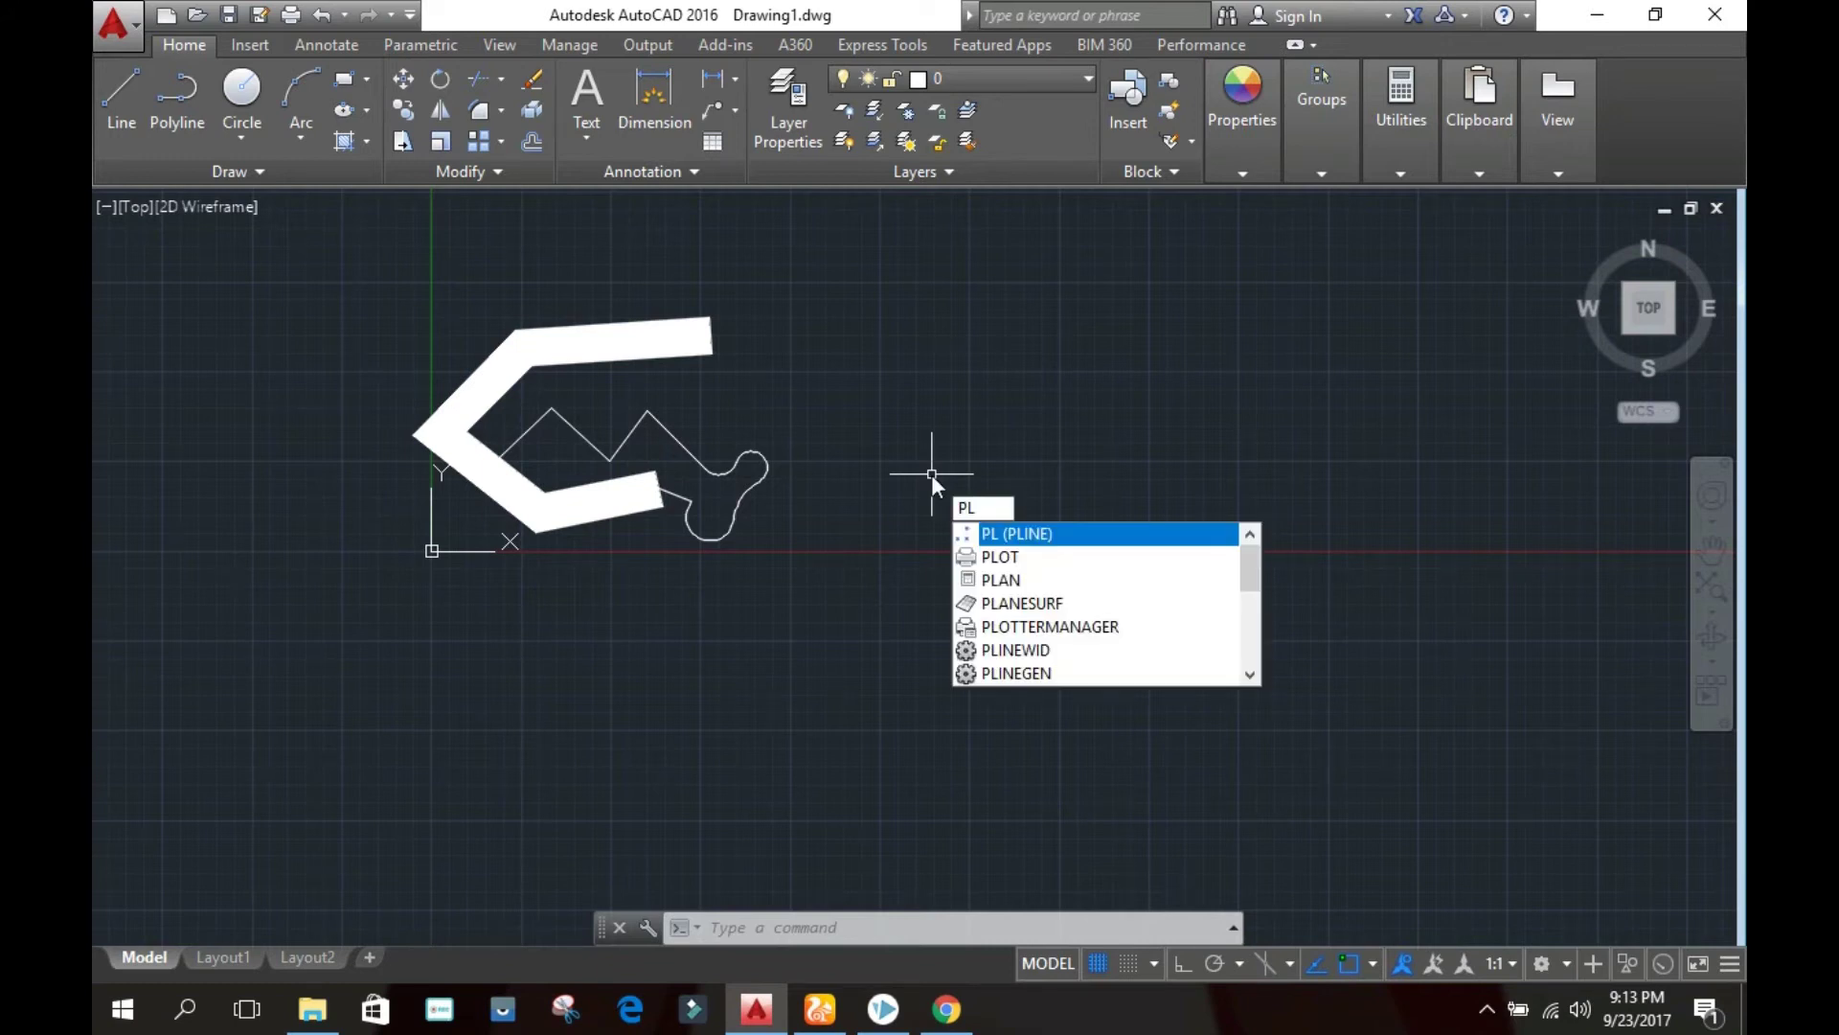
key(Return)
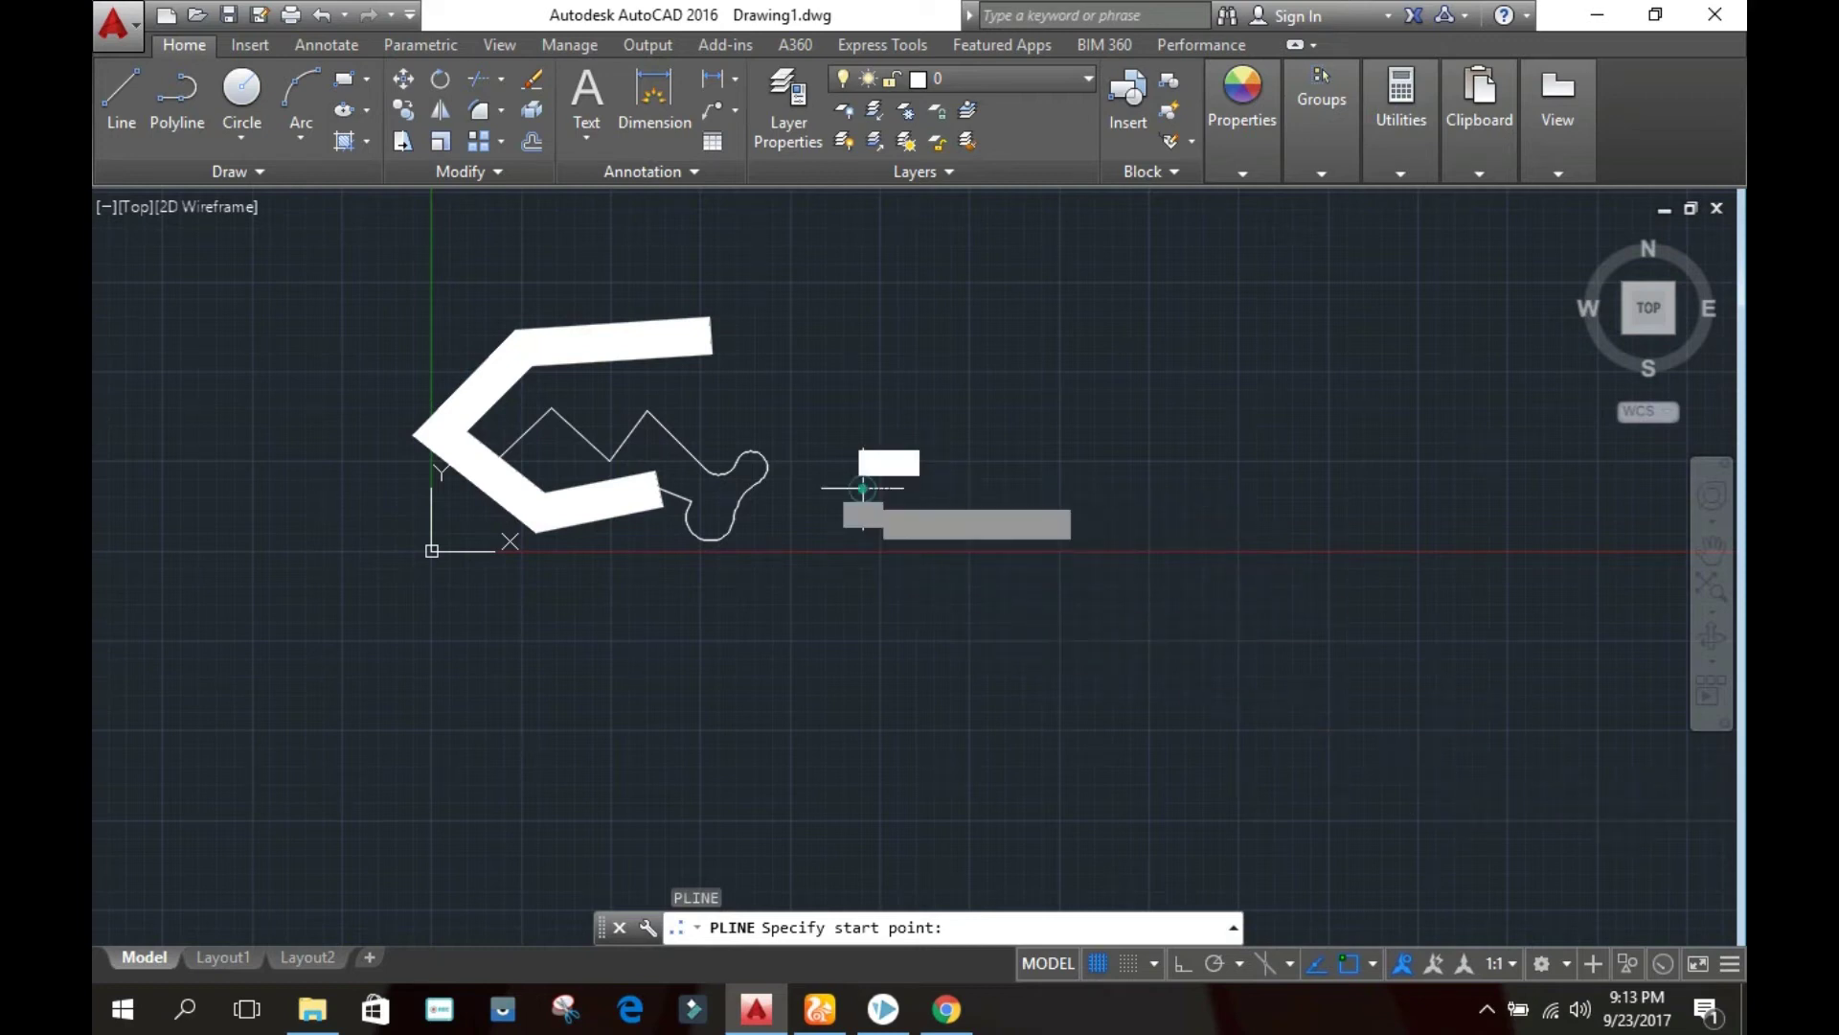
click(864, 489)
click(1018, 321)
click(1263, 472)
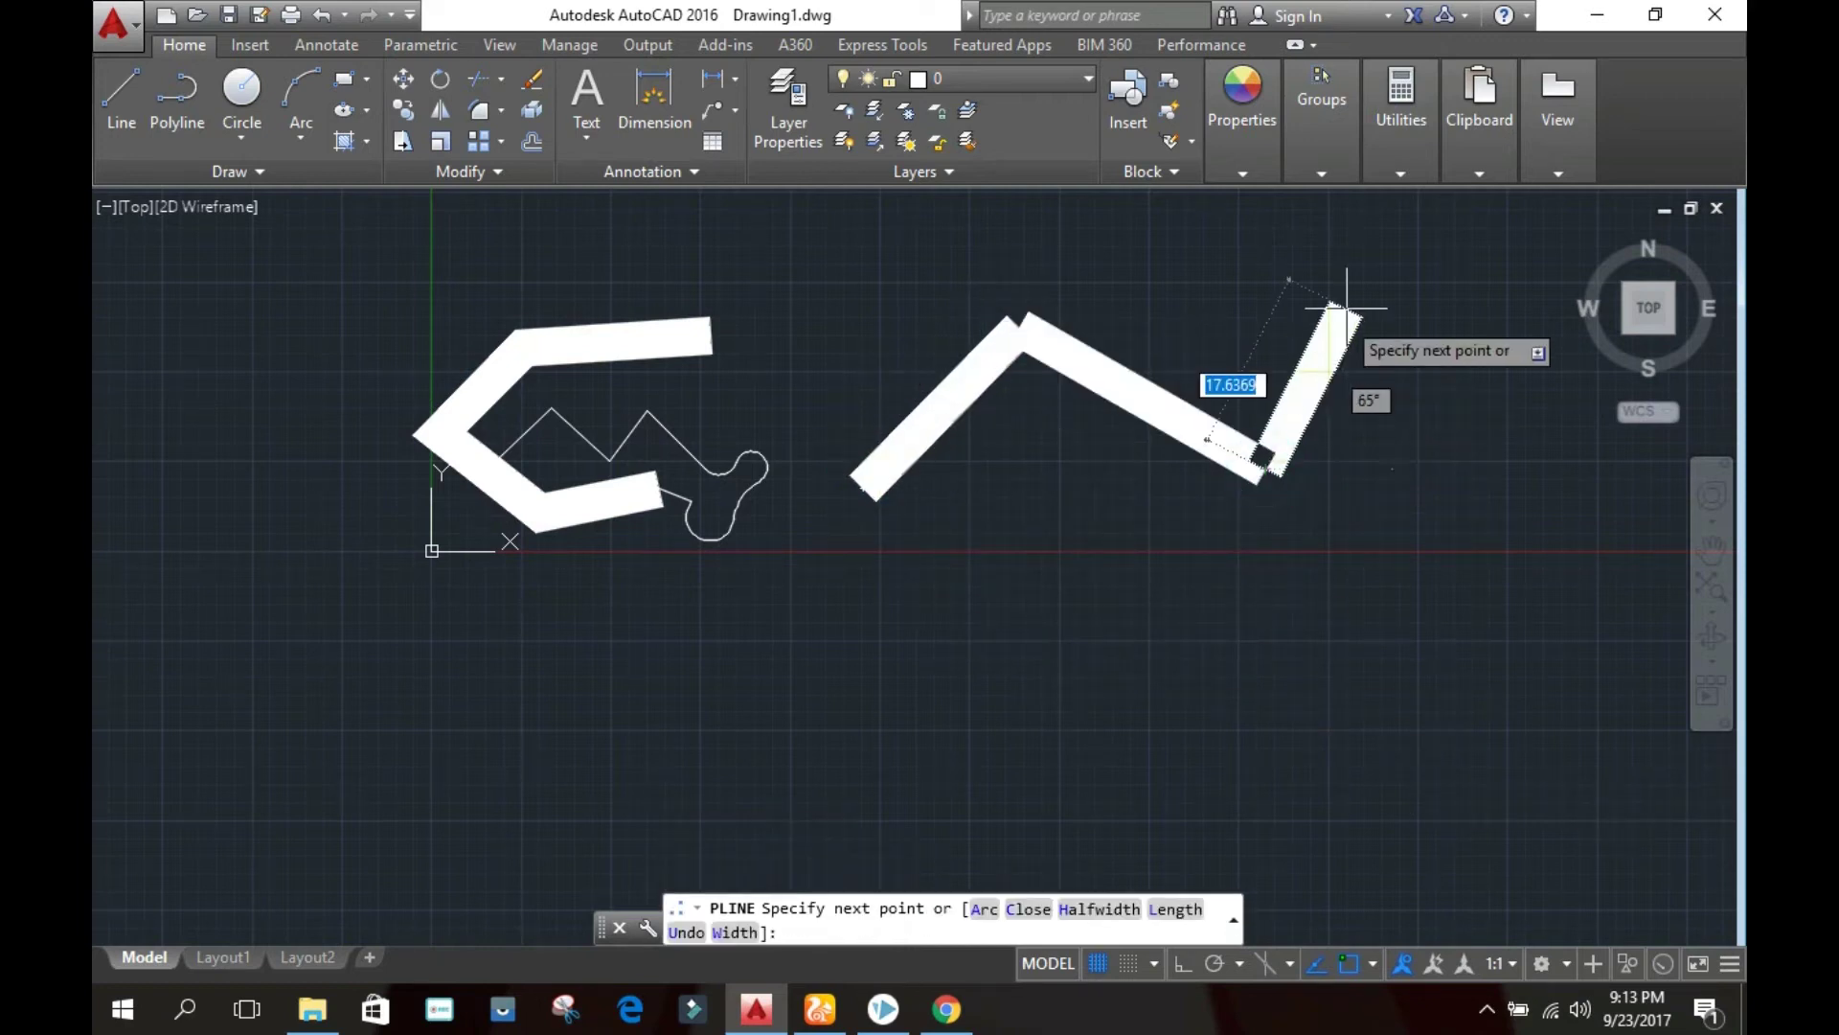
click(1351, 297)
scroll(1437, 440, down, 2)
scroll(1437, 444, up, 2)
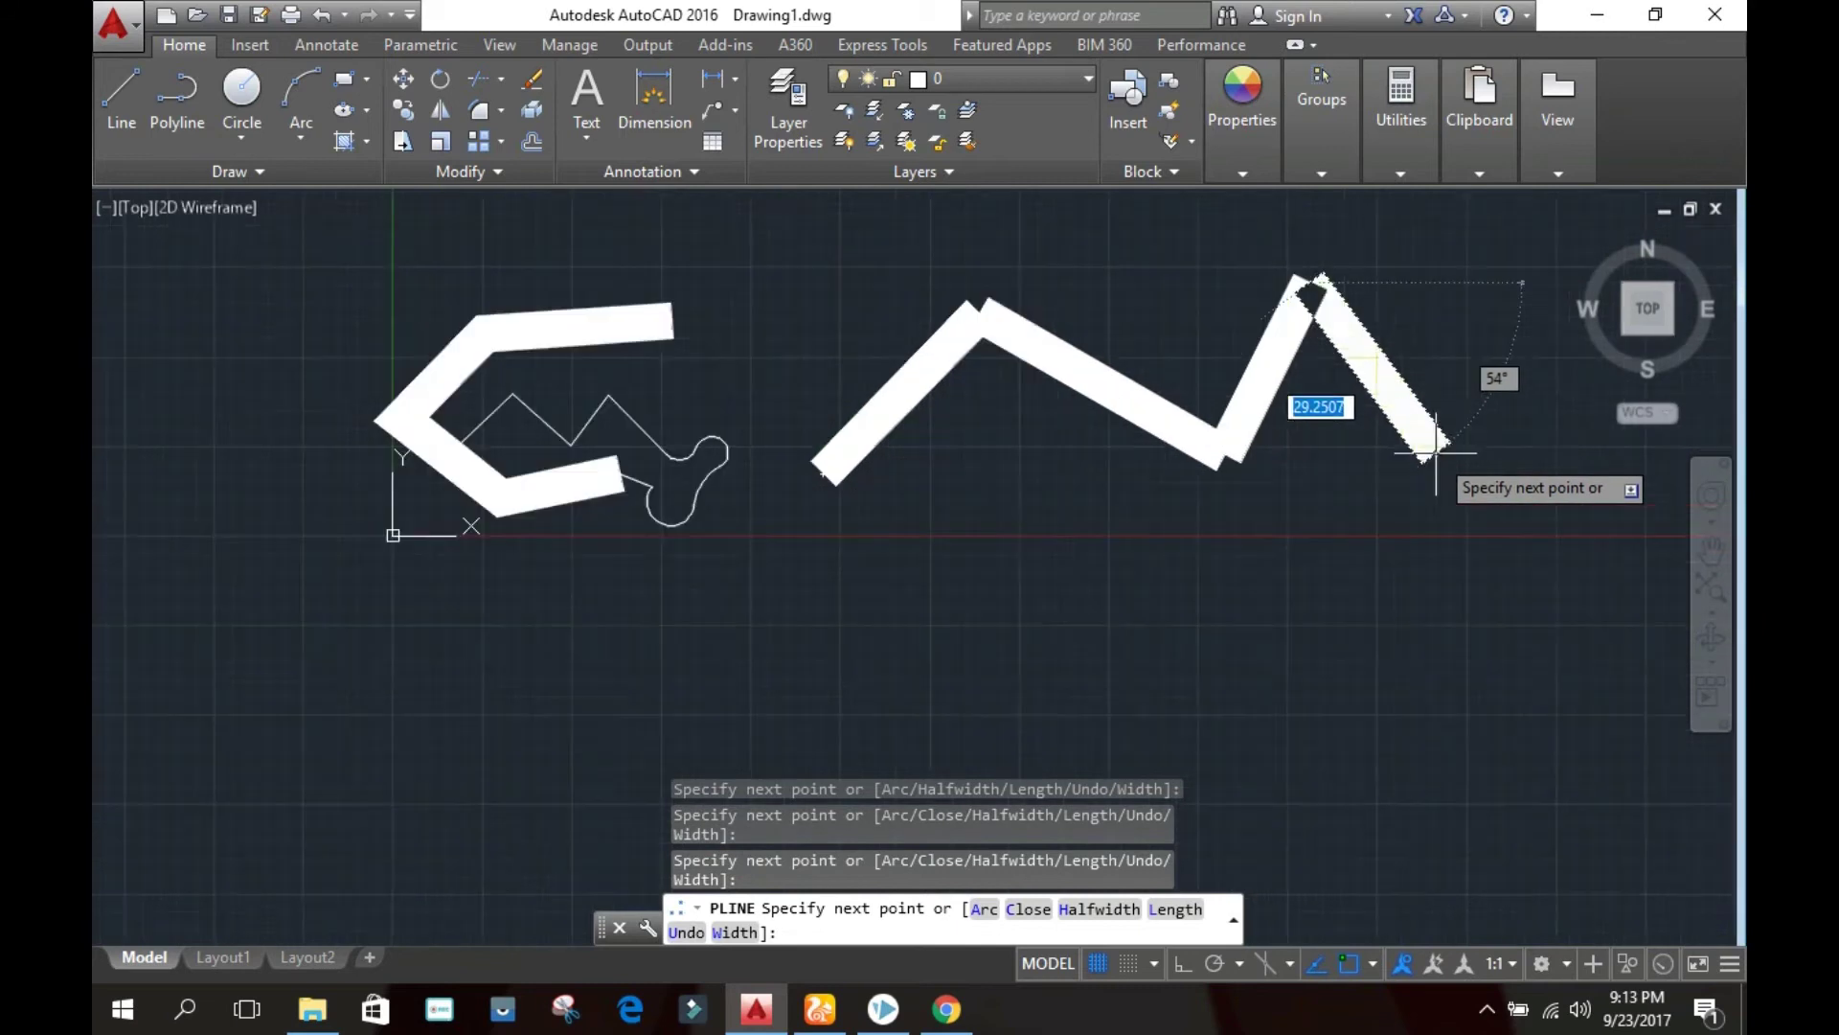
click(1437, 443)
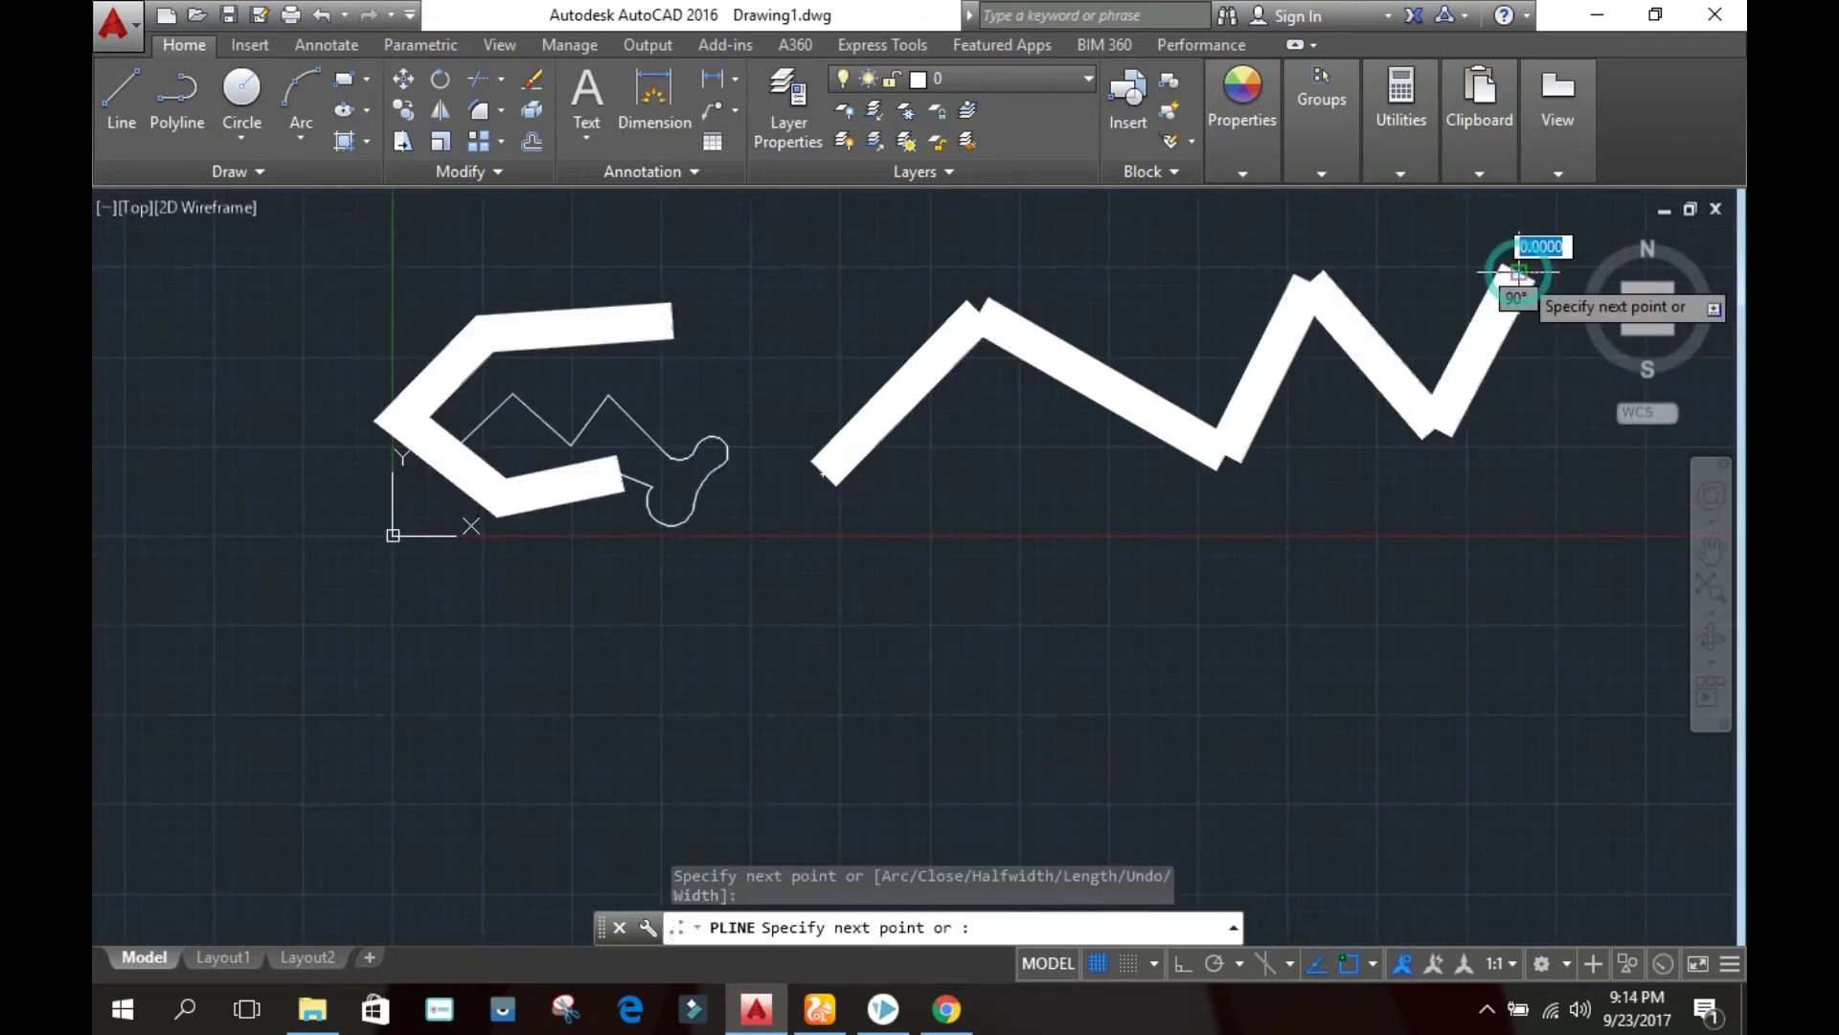
click(1526, 276)
key(Escape)
key(Escape)
Select the new thick zigzag polyline to examine it as one object, and clear the selection
scroll(1199, 411, down, 2)
scroll(1162, 444, up, 3)
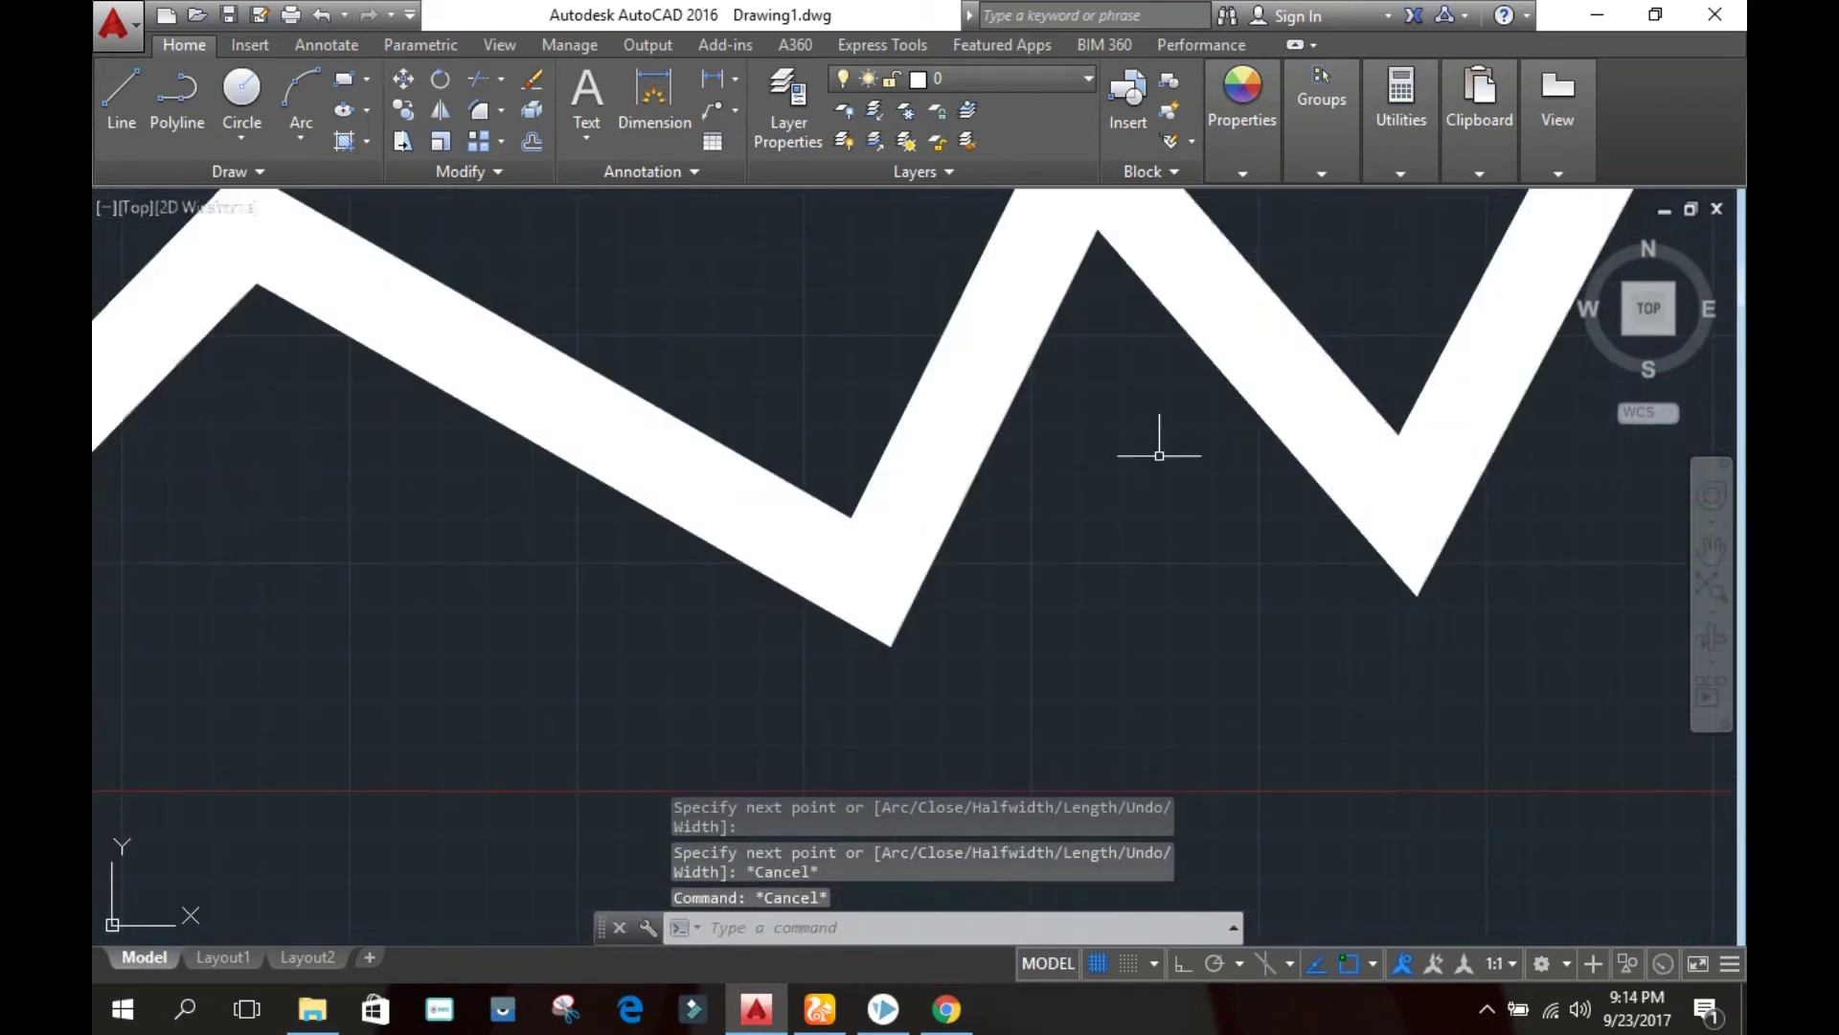
scroll(1123, 550, down, 2)
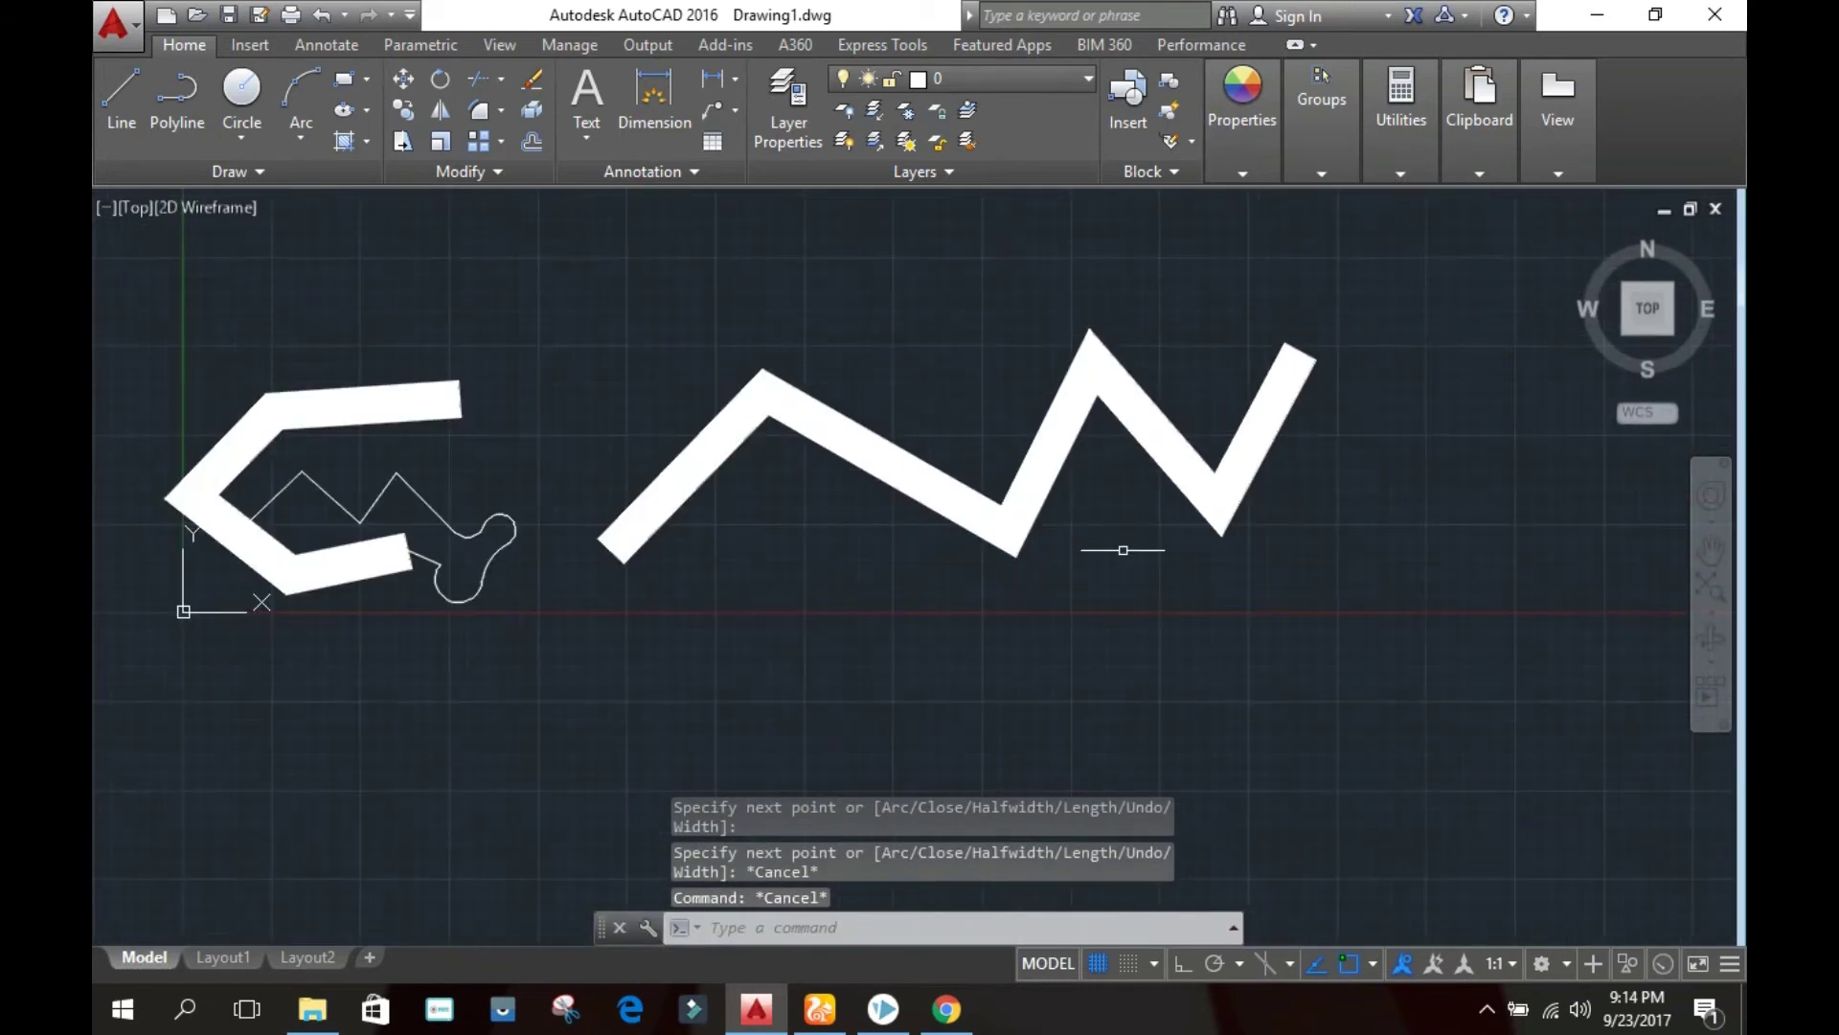
click(1053, 403)
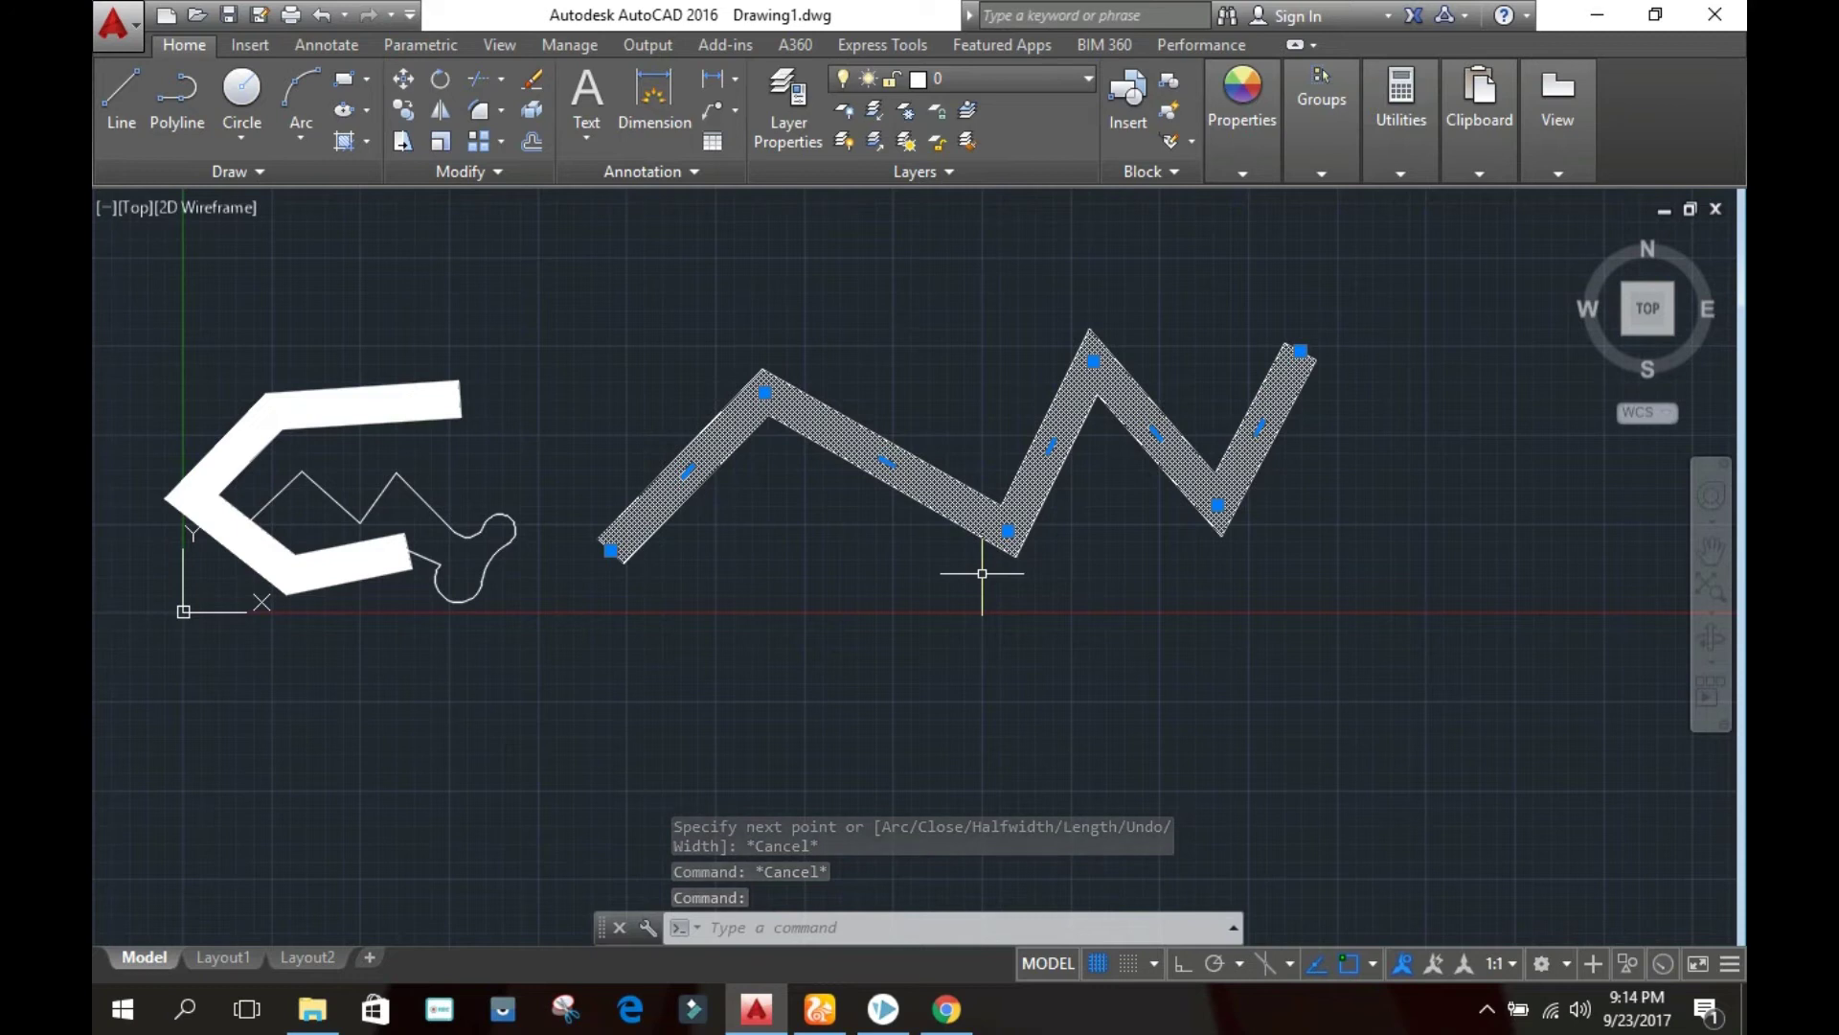
key(Escape)
key(Escape)
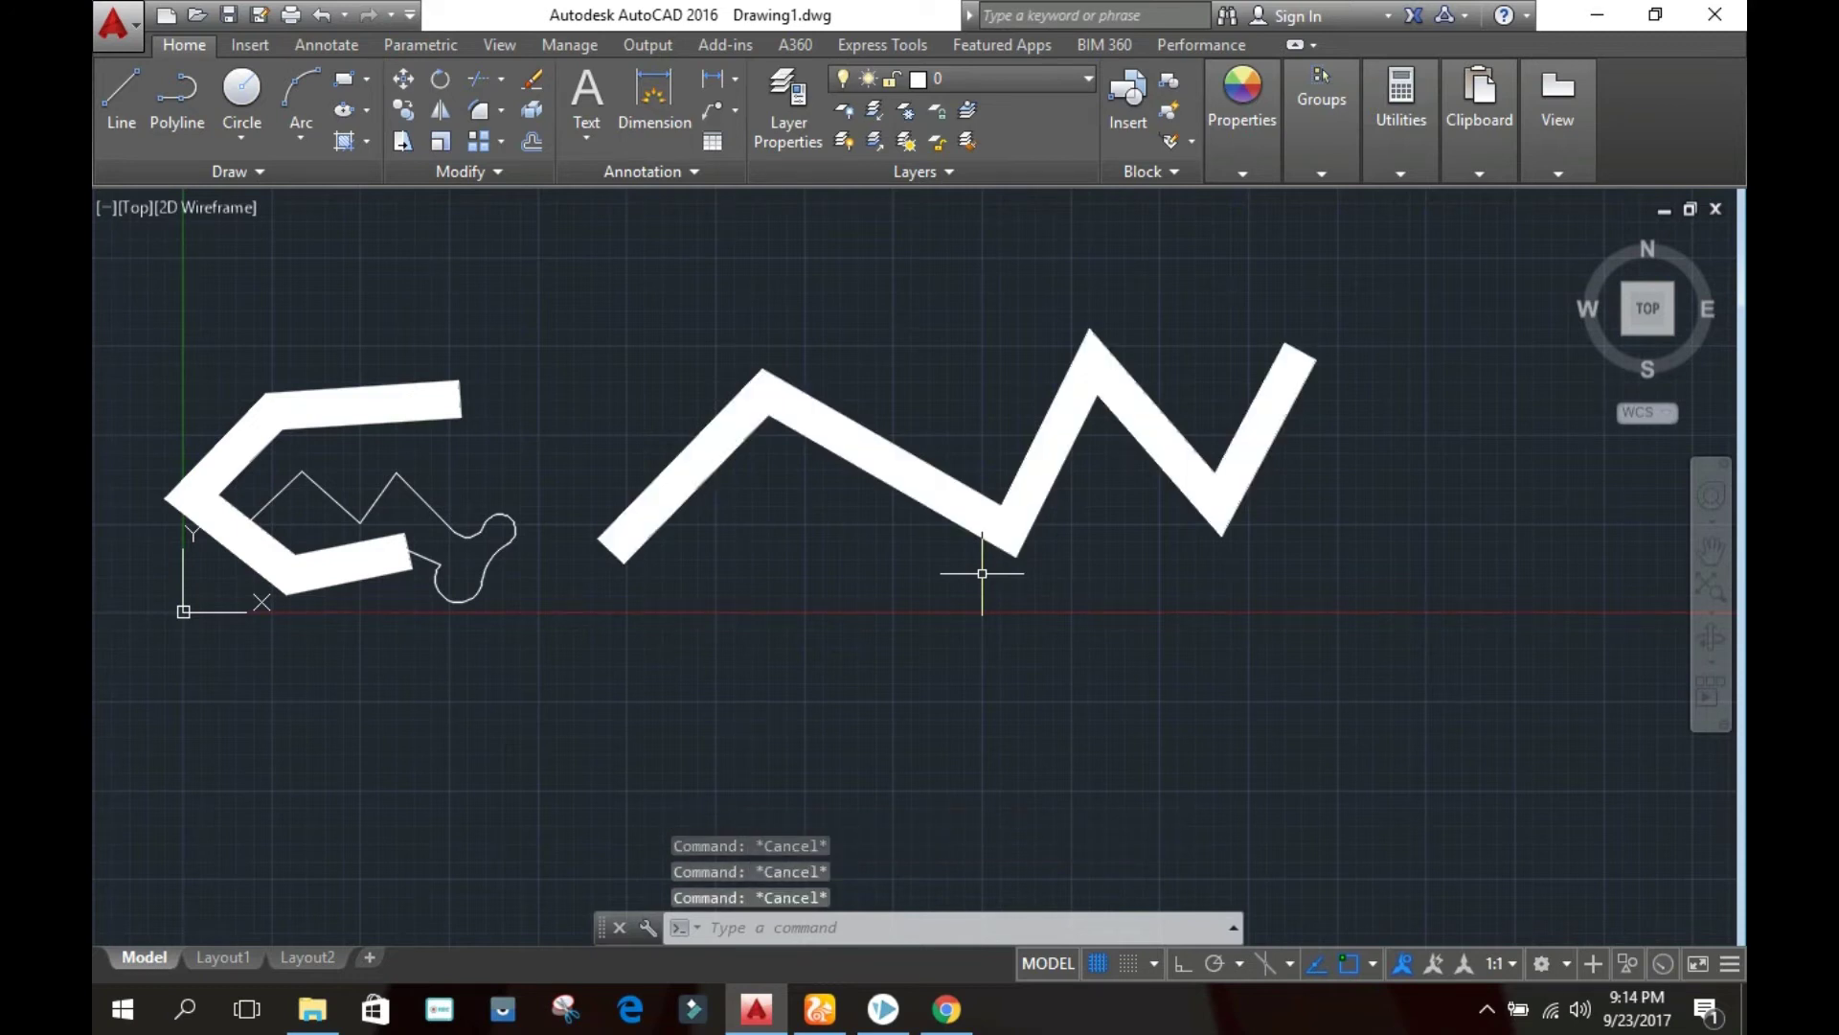
Start PEDIT on the thick five-segment zigzag polyline, close its shape, and reopen it
text(PE)
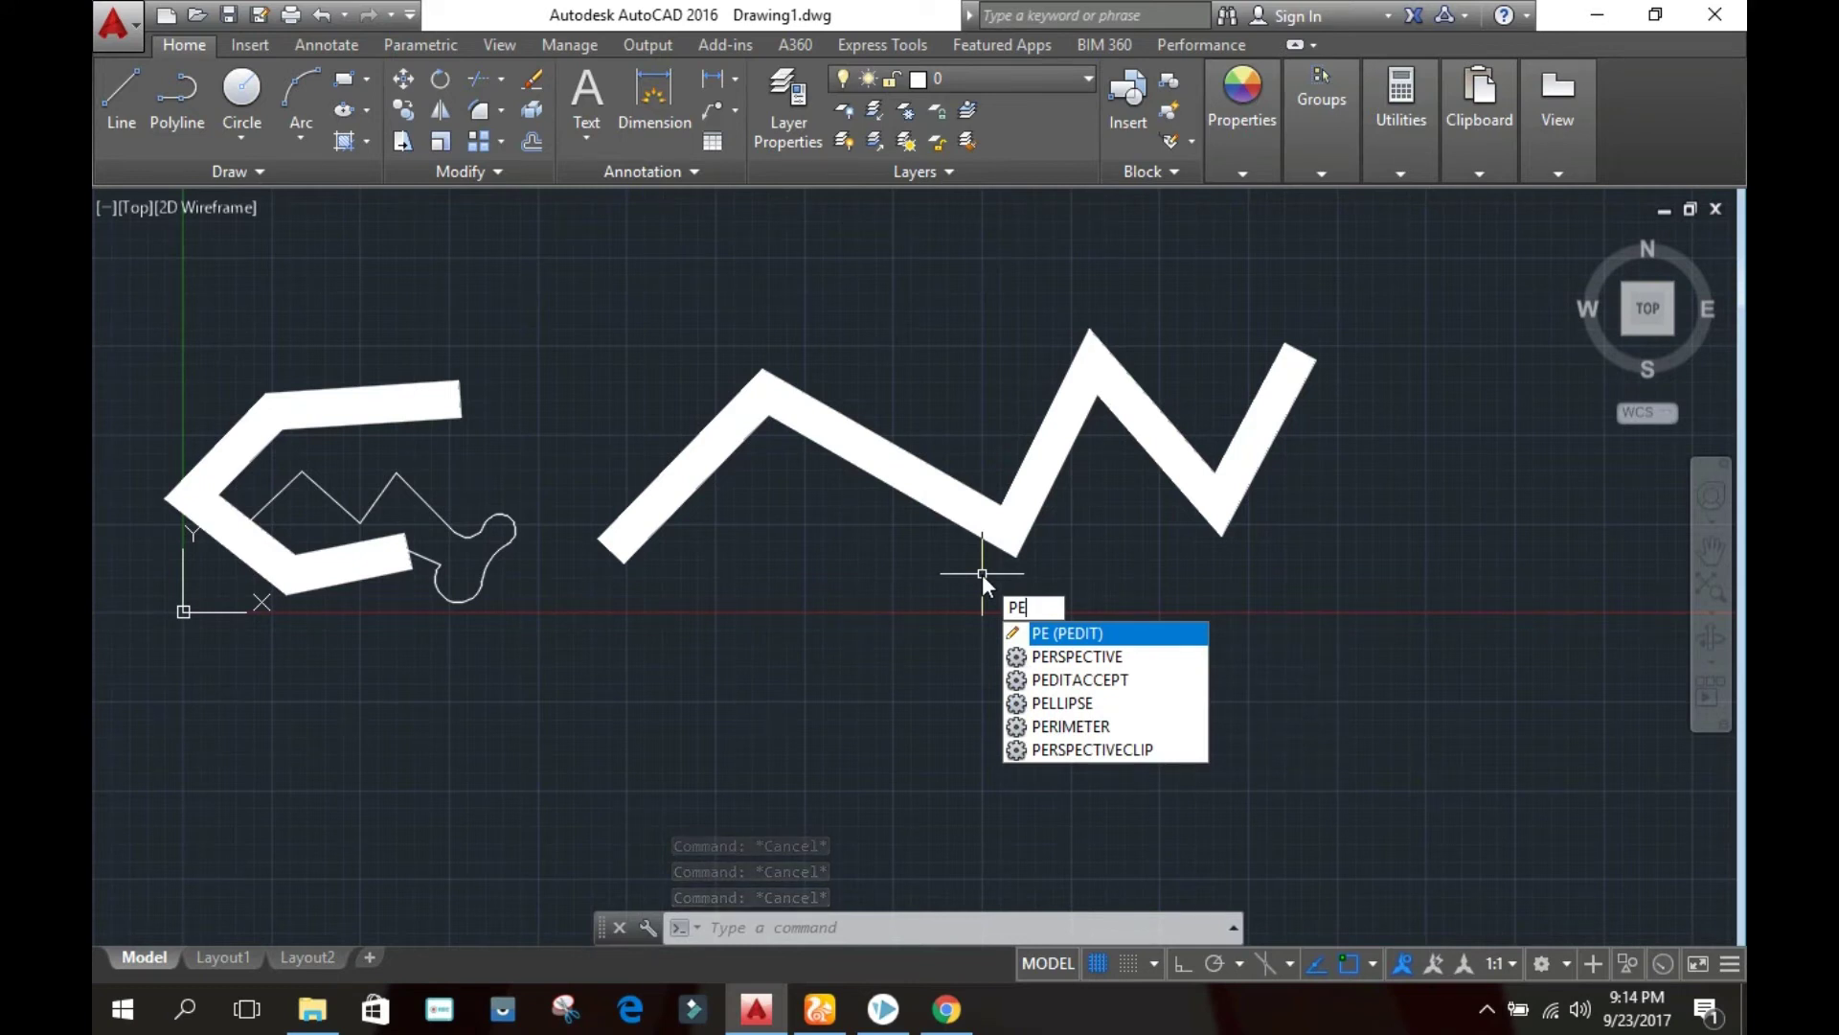
key(Return)
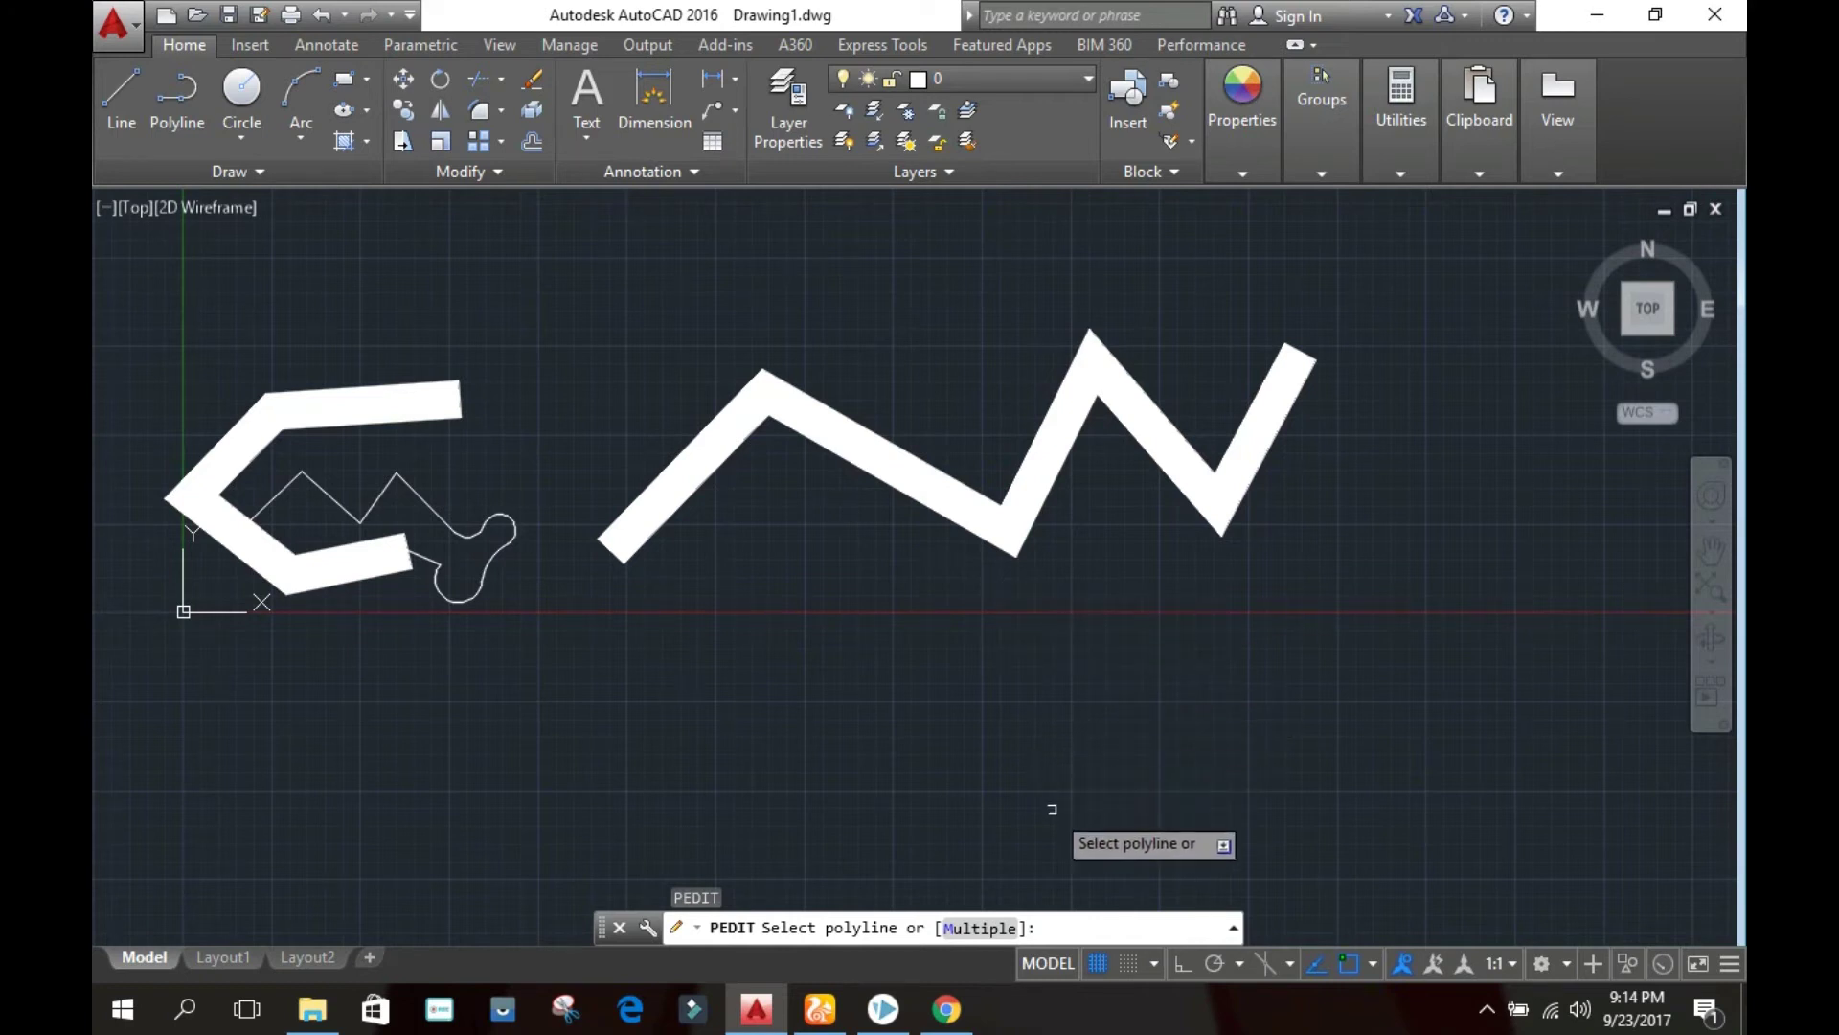
click(1170, 477)
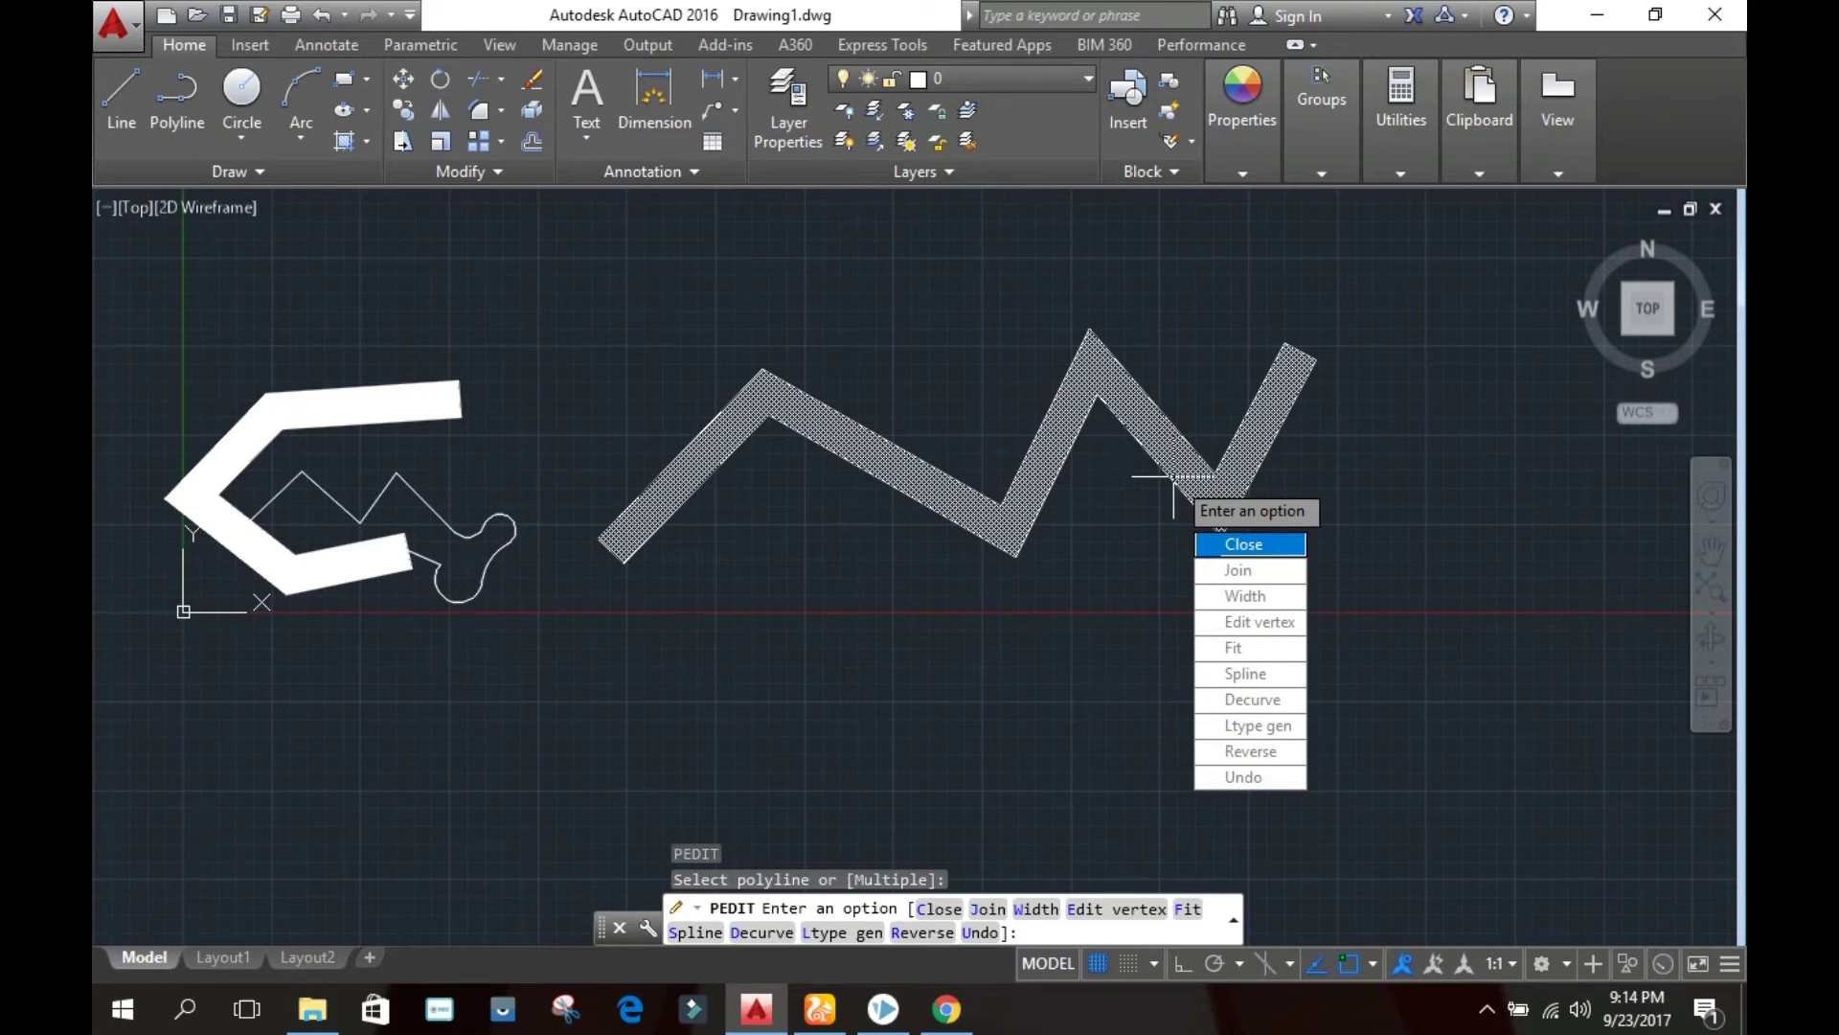
click(1245, 545)
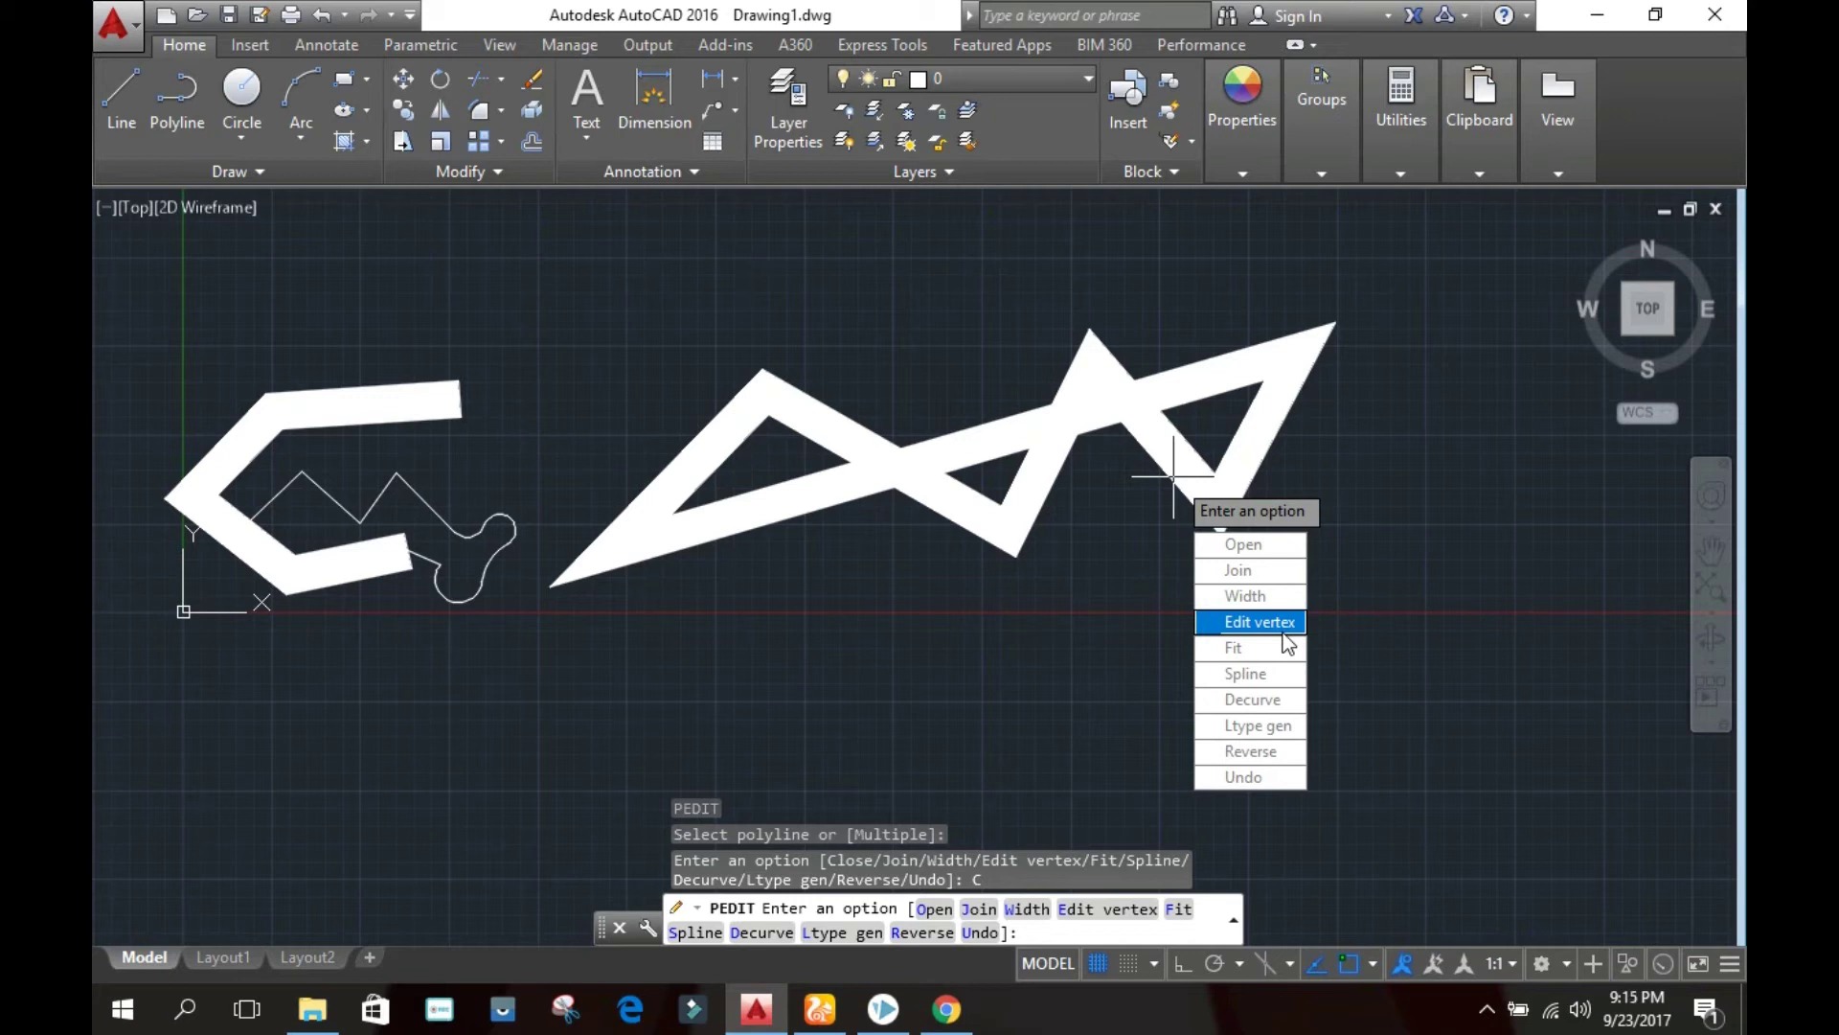
click(1251, 546)
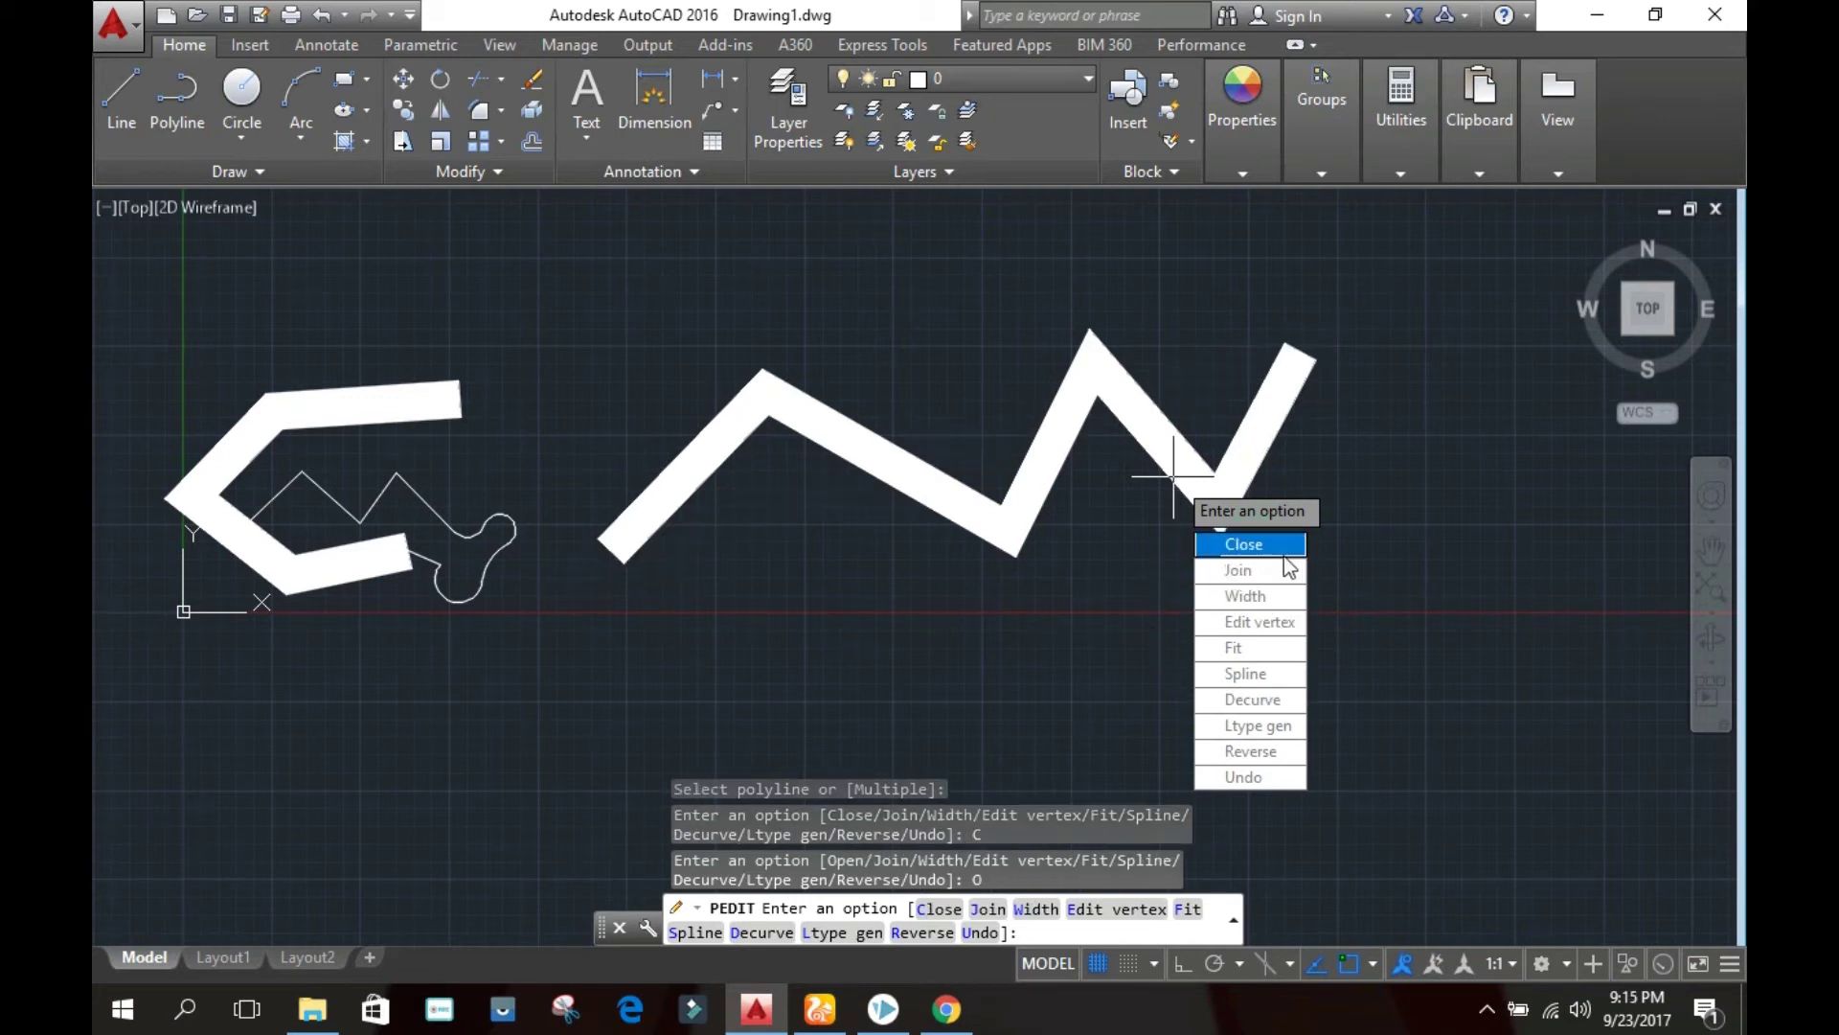
Set the width of all segments of the zigzag polyline to 1
click(1246, 596)
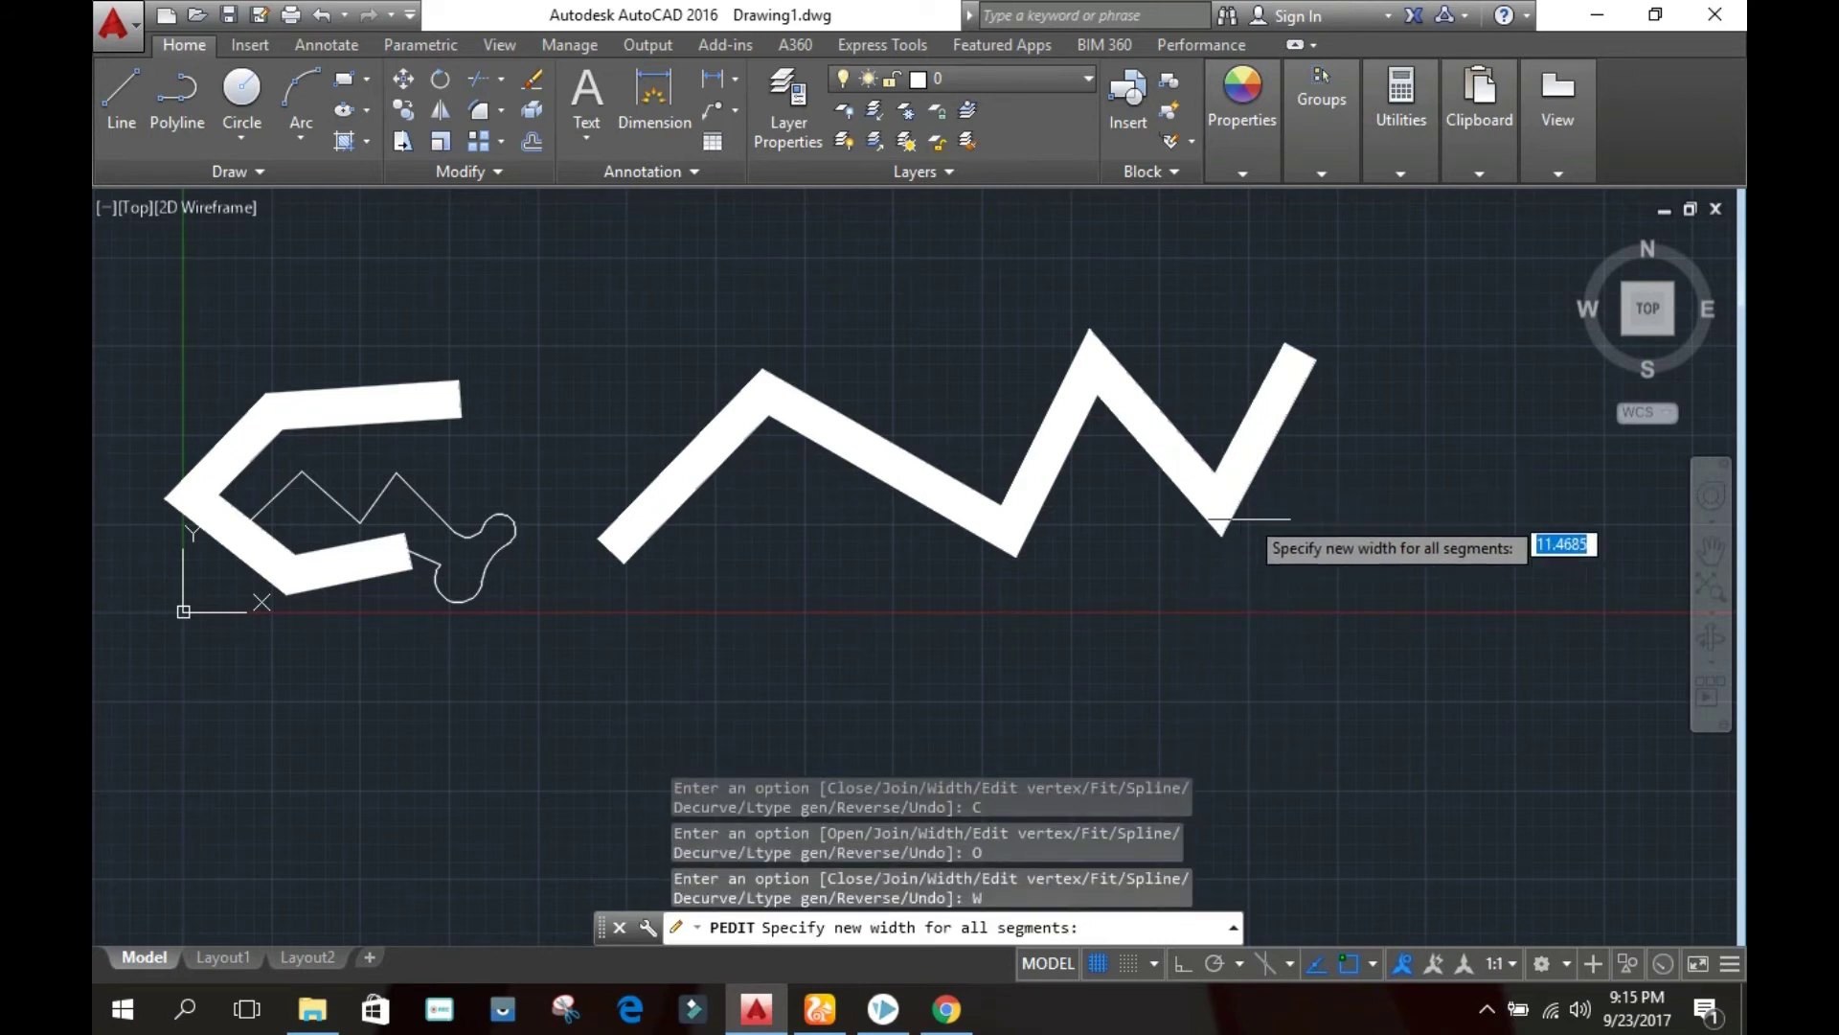
text(1)
key(Return)
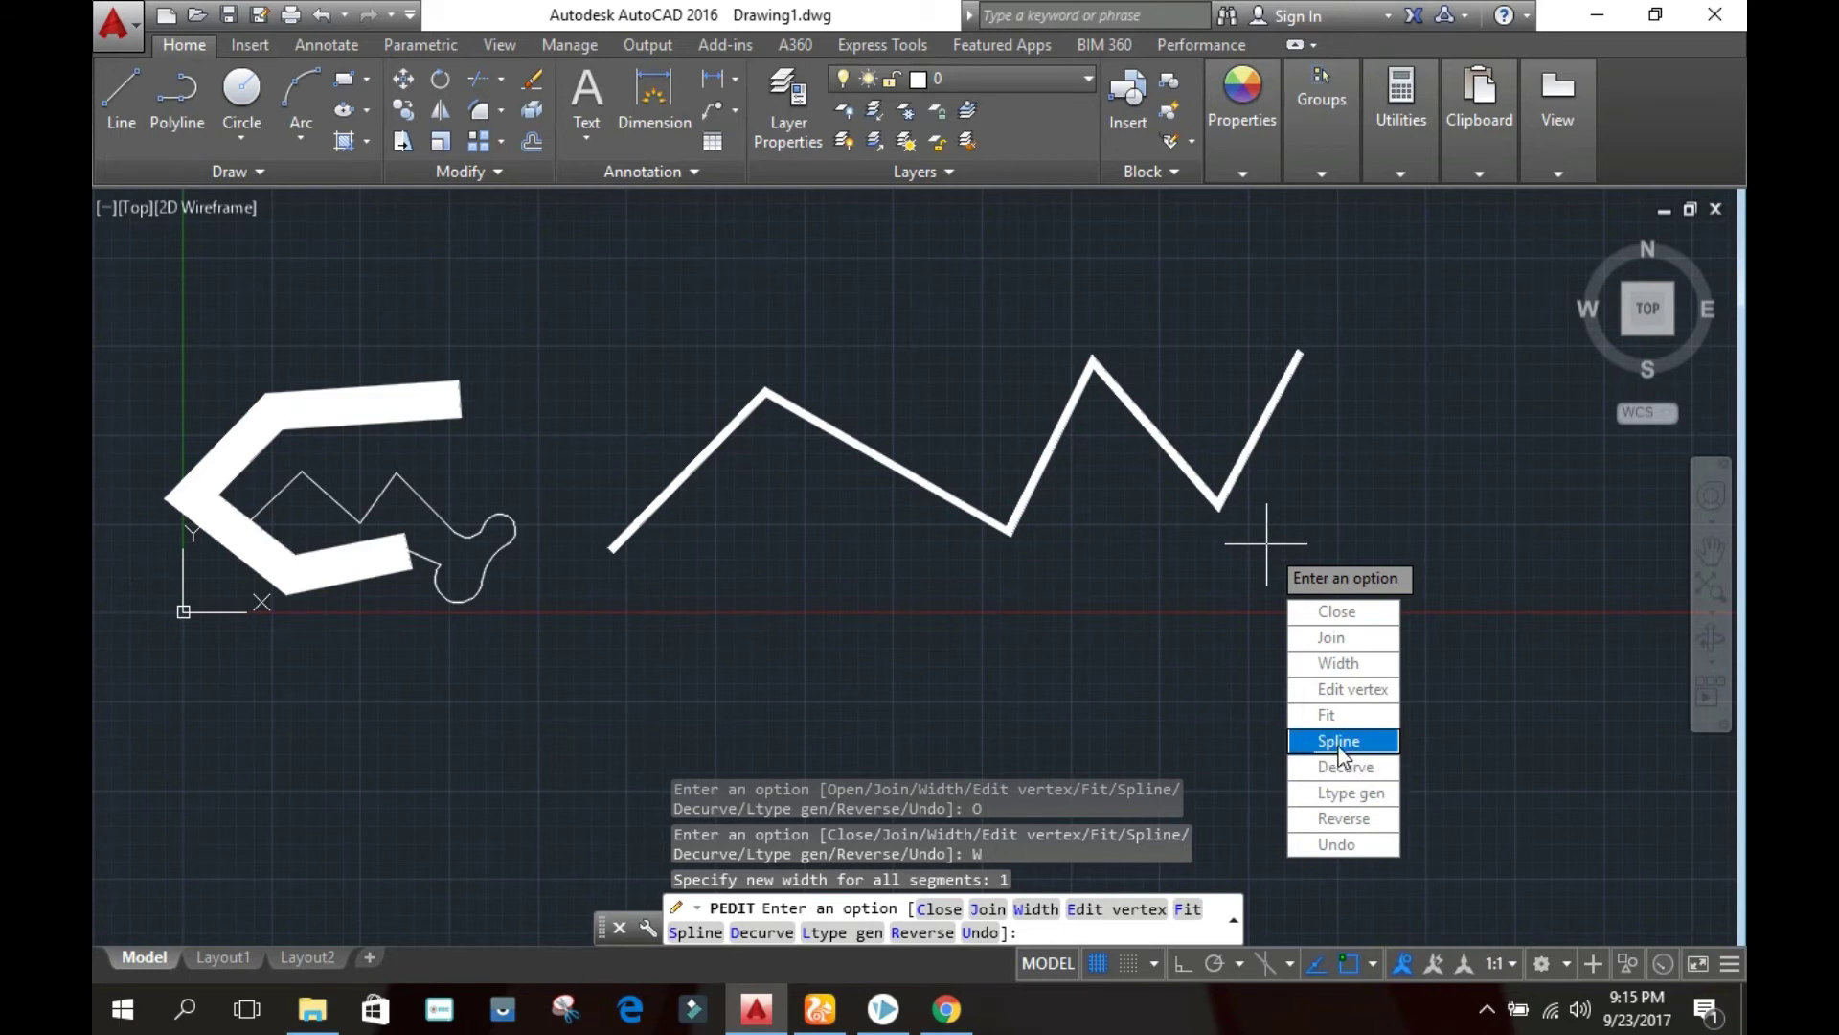
Convert the zigzag polyline into a spline curve, decurve it back to straight segments, and end PEDIT
click(1339, 747)
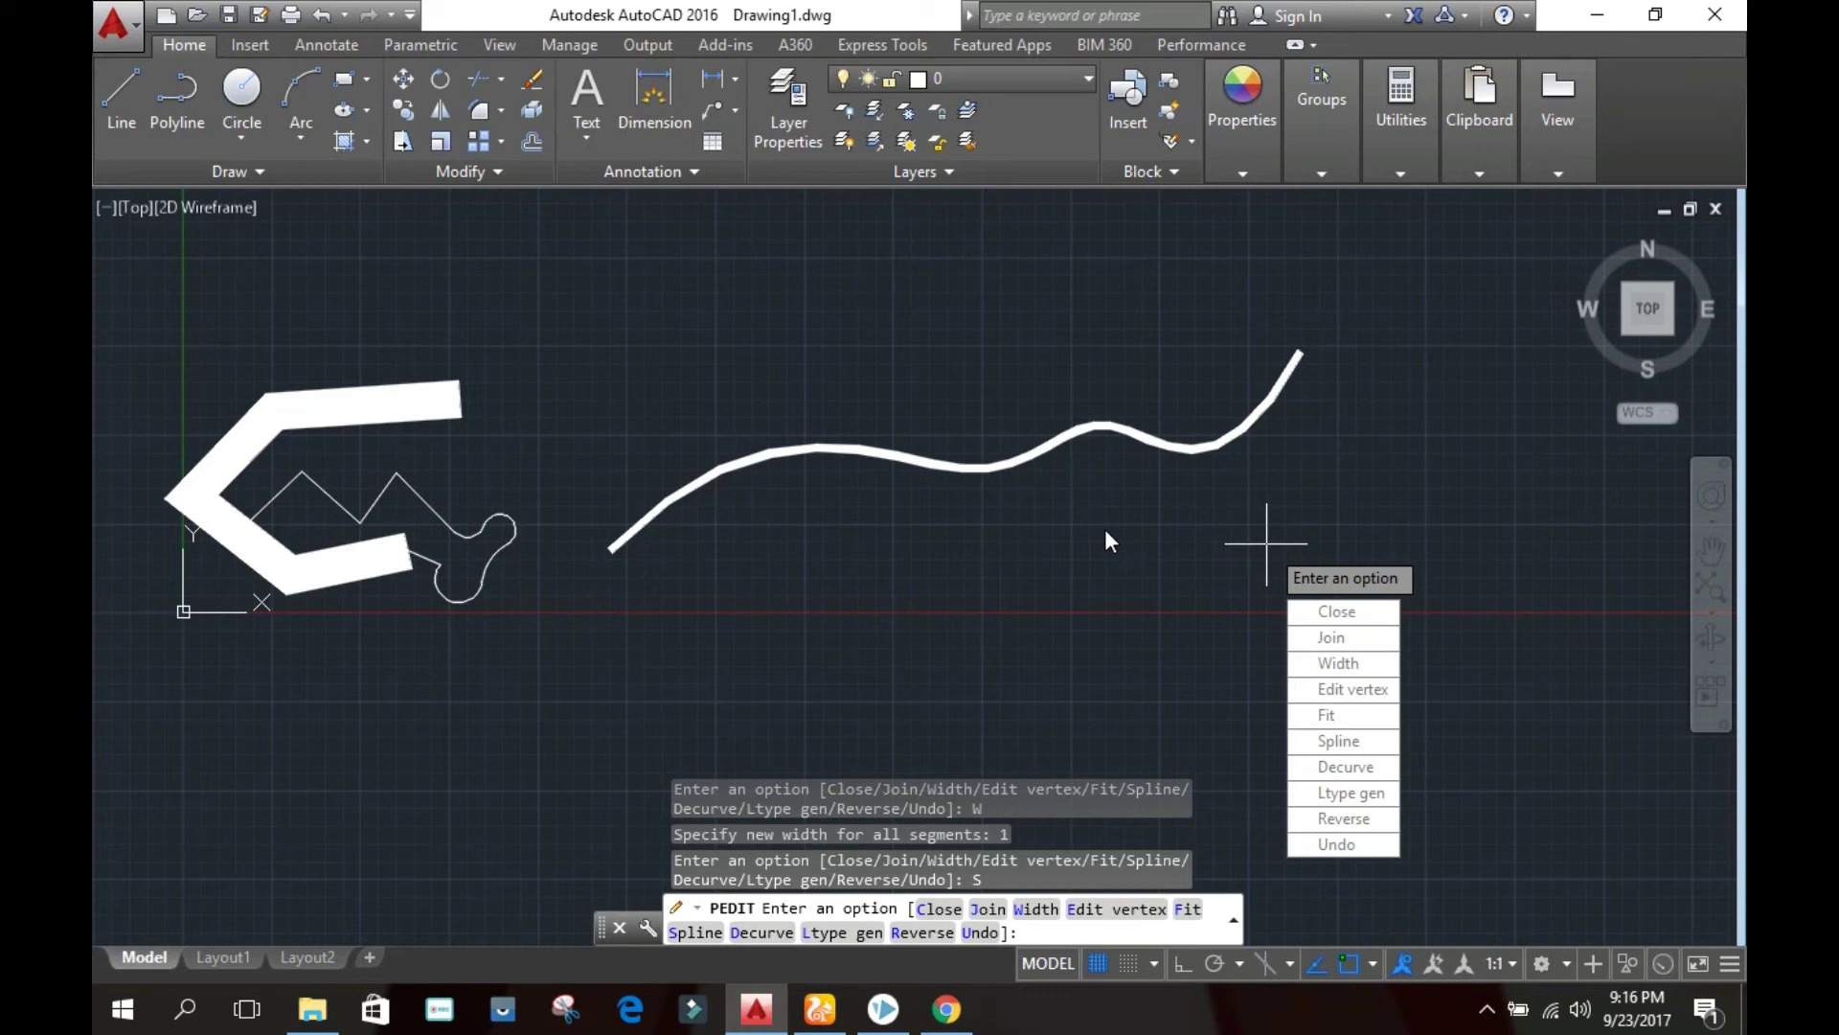
click(1344, 767)
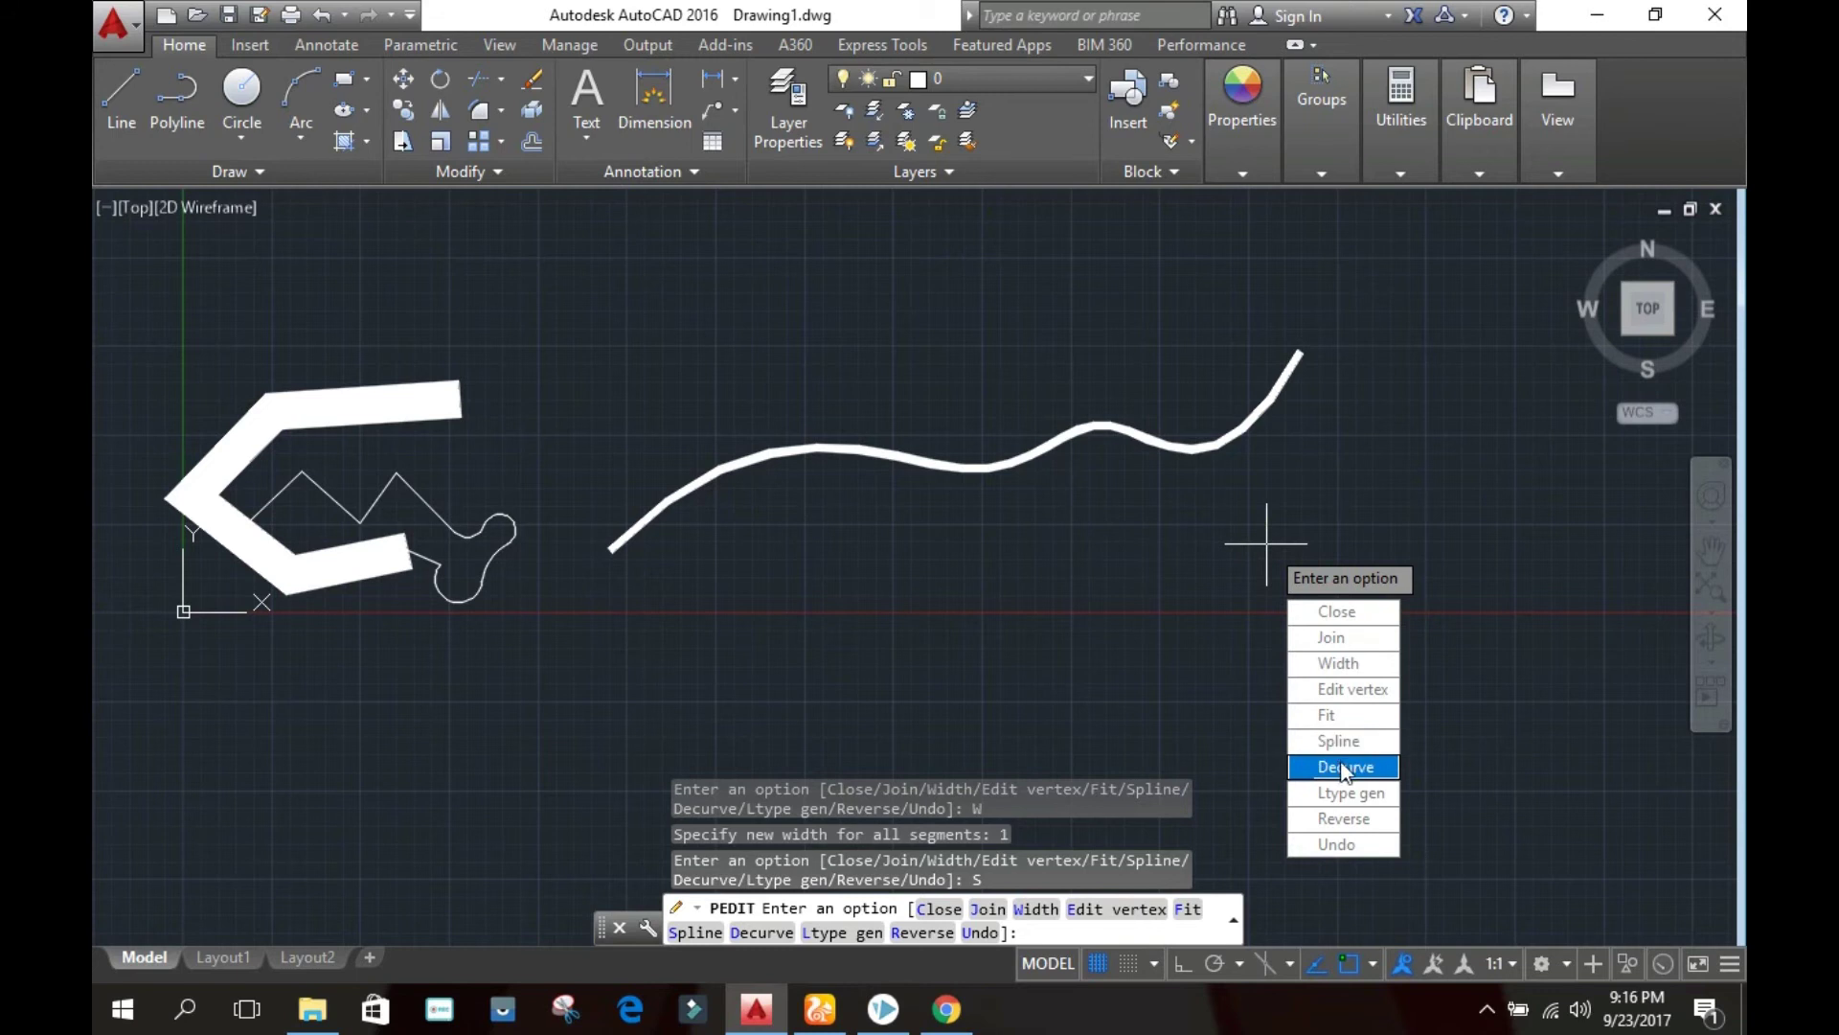
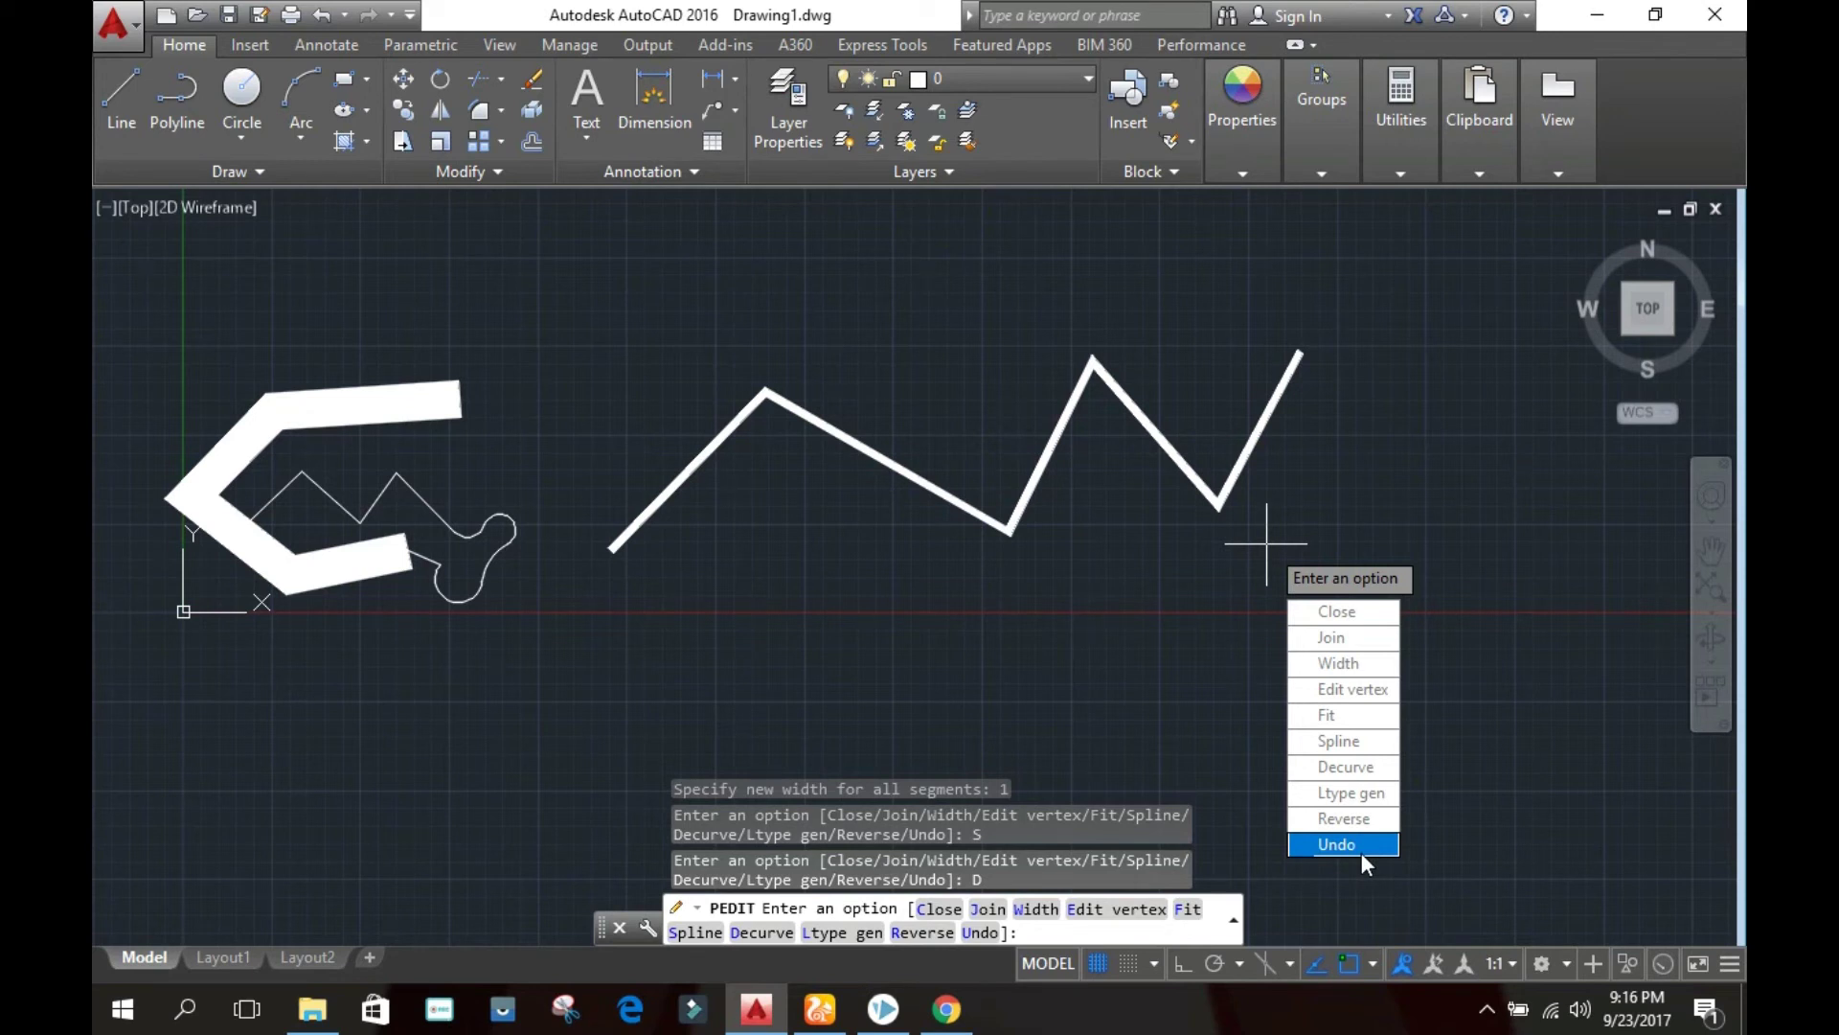
key(Escape)
key(Escape)
key(Escape)
key(Escape)
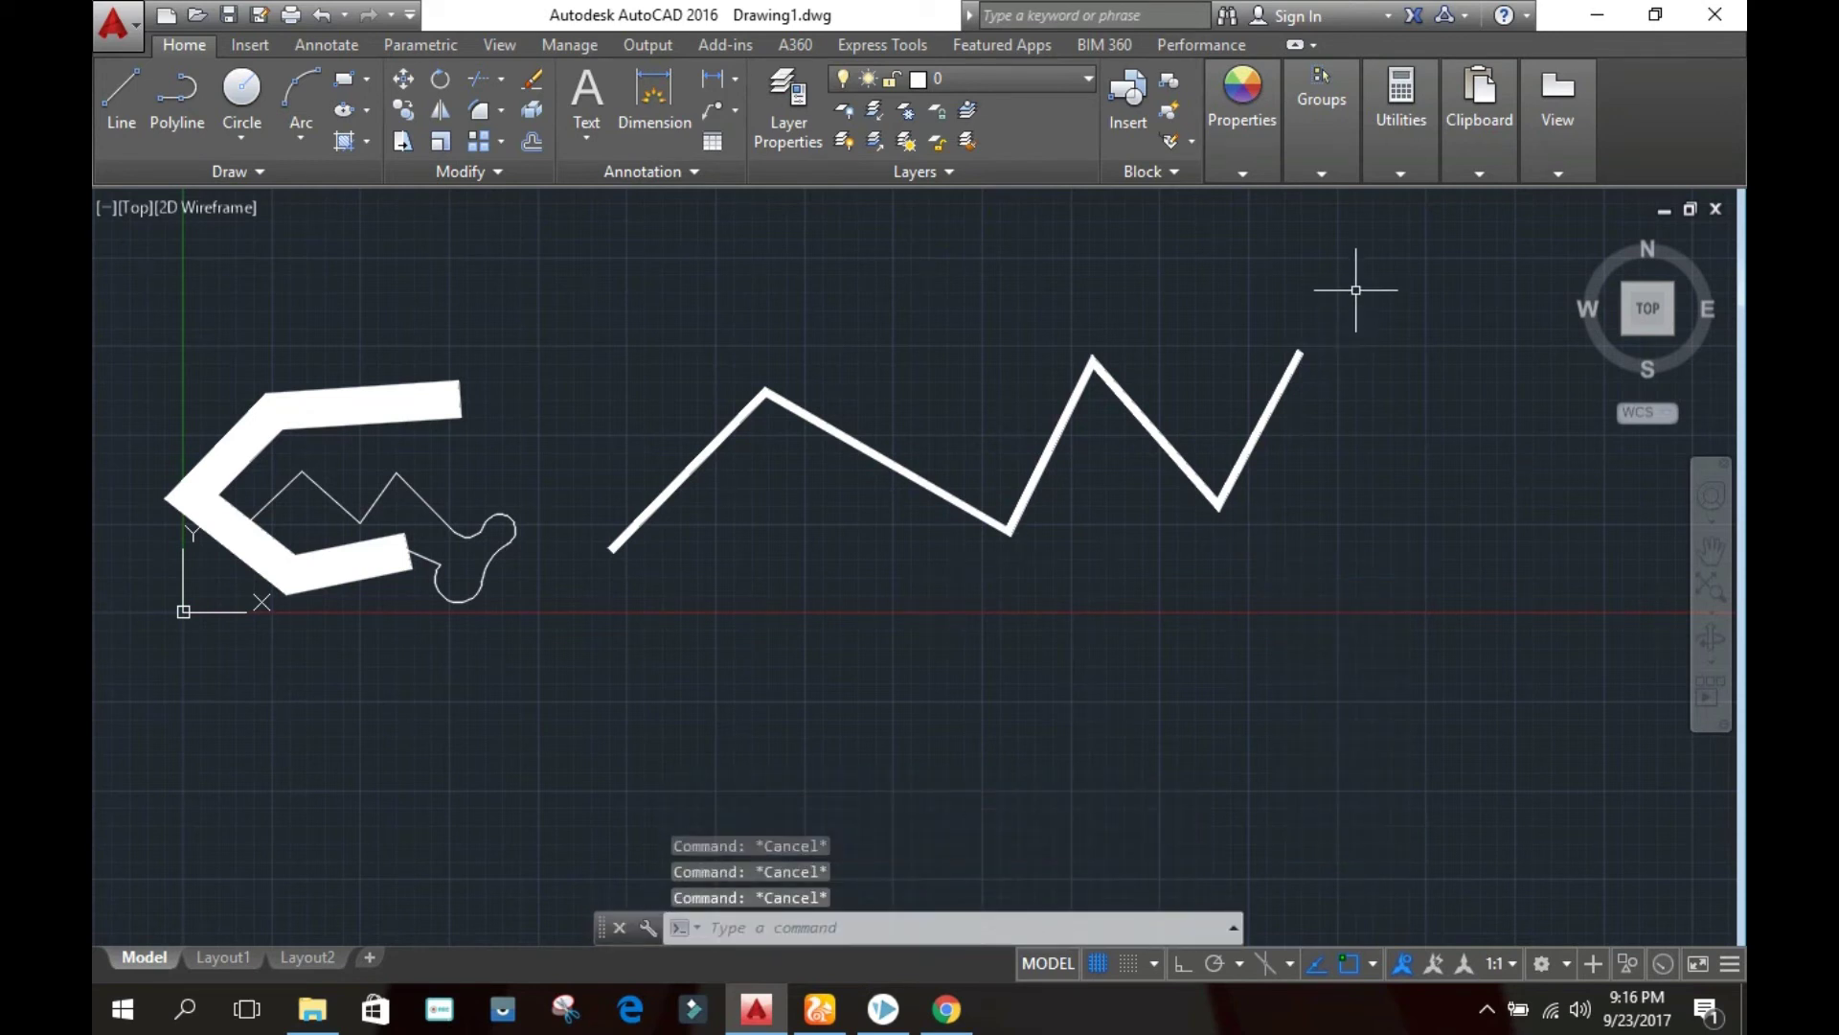
Undo all the drawing operations until the drawing area is empty, and cancel any stray command entry
key(ctrl+z)
key(ctrl+z)
key(ctrl+z)
key(ctrl+z)
key(ctrl+z)
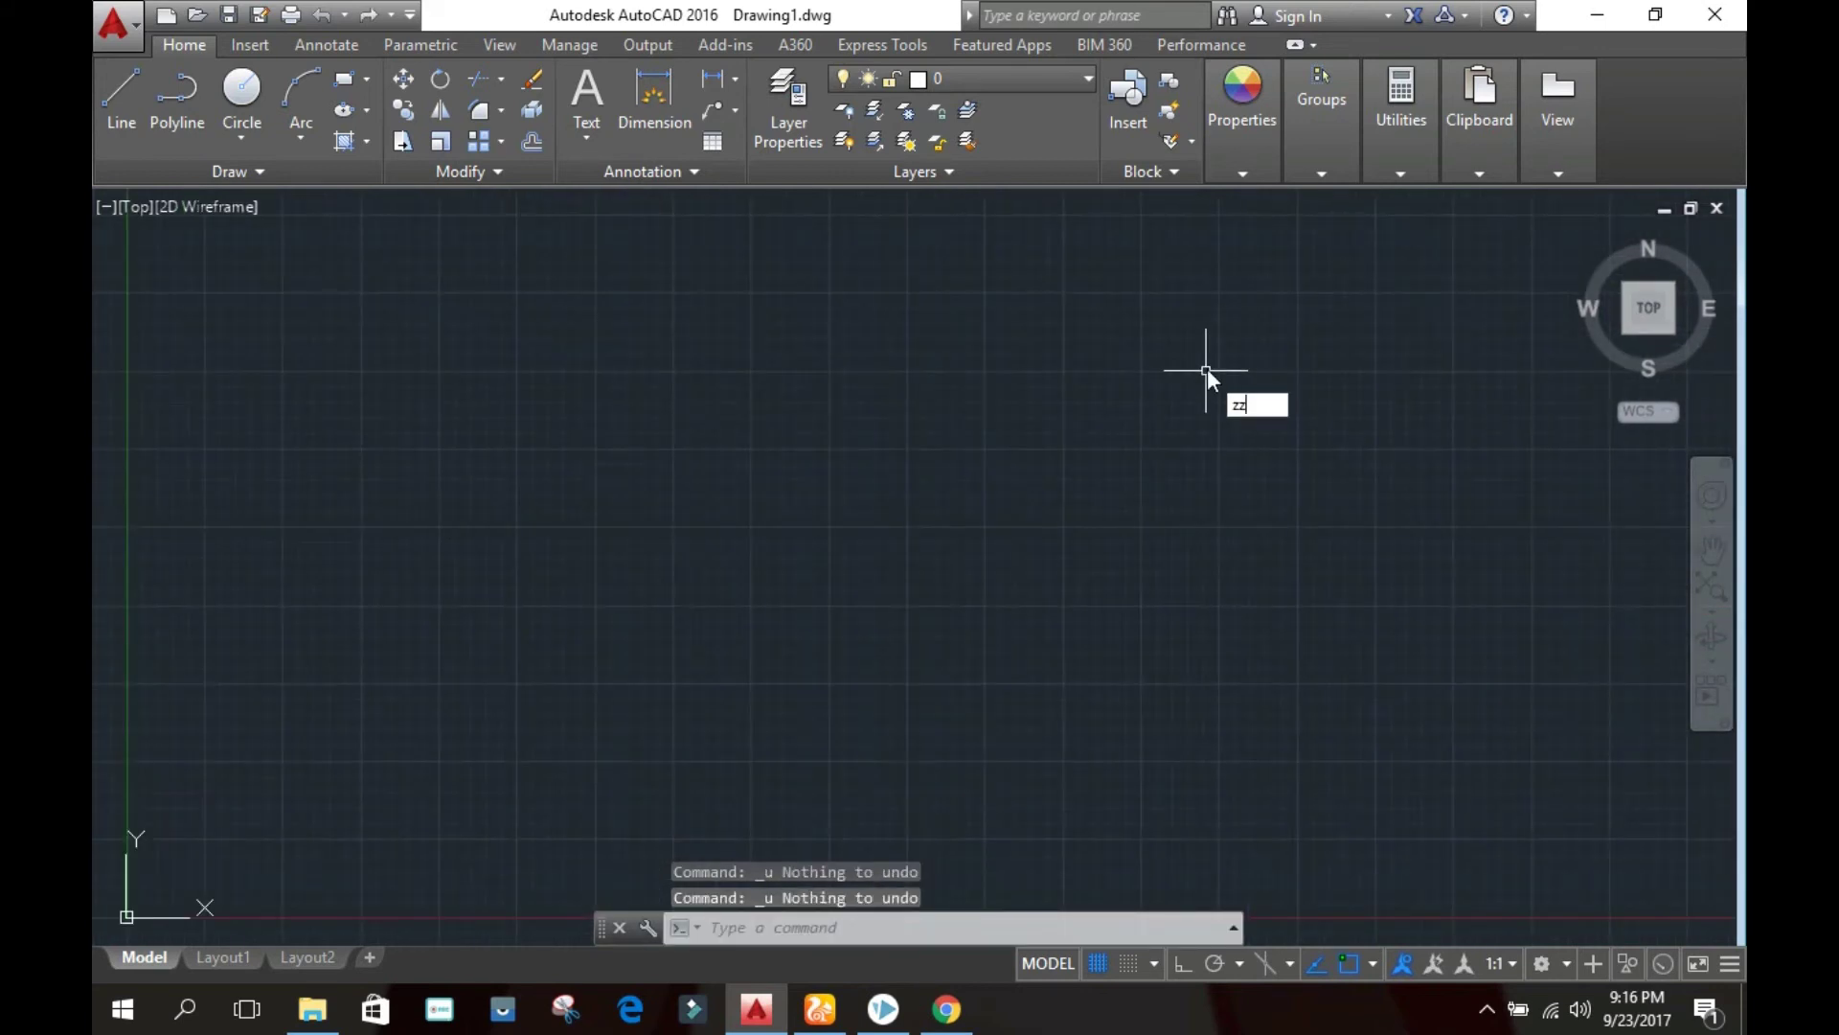
key(Escape)
scroll(1204, 367, down, 2)
key(Escape)
key(Escape)
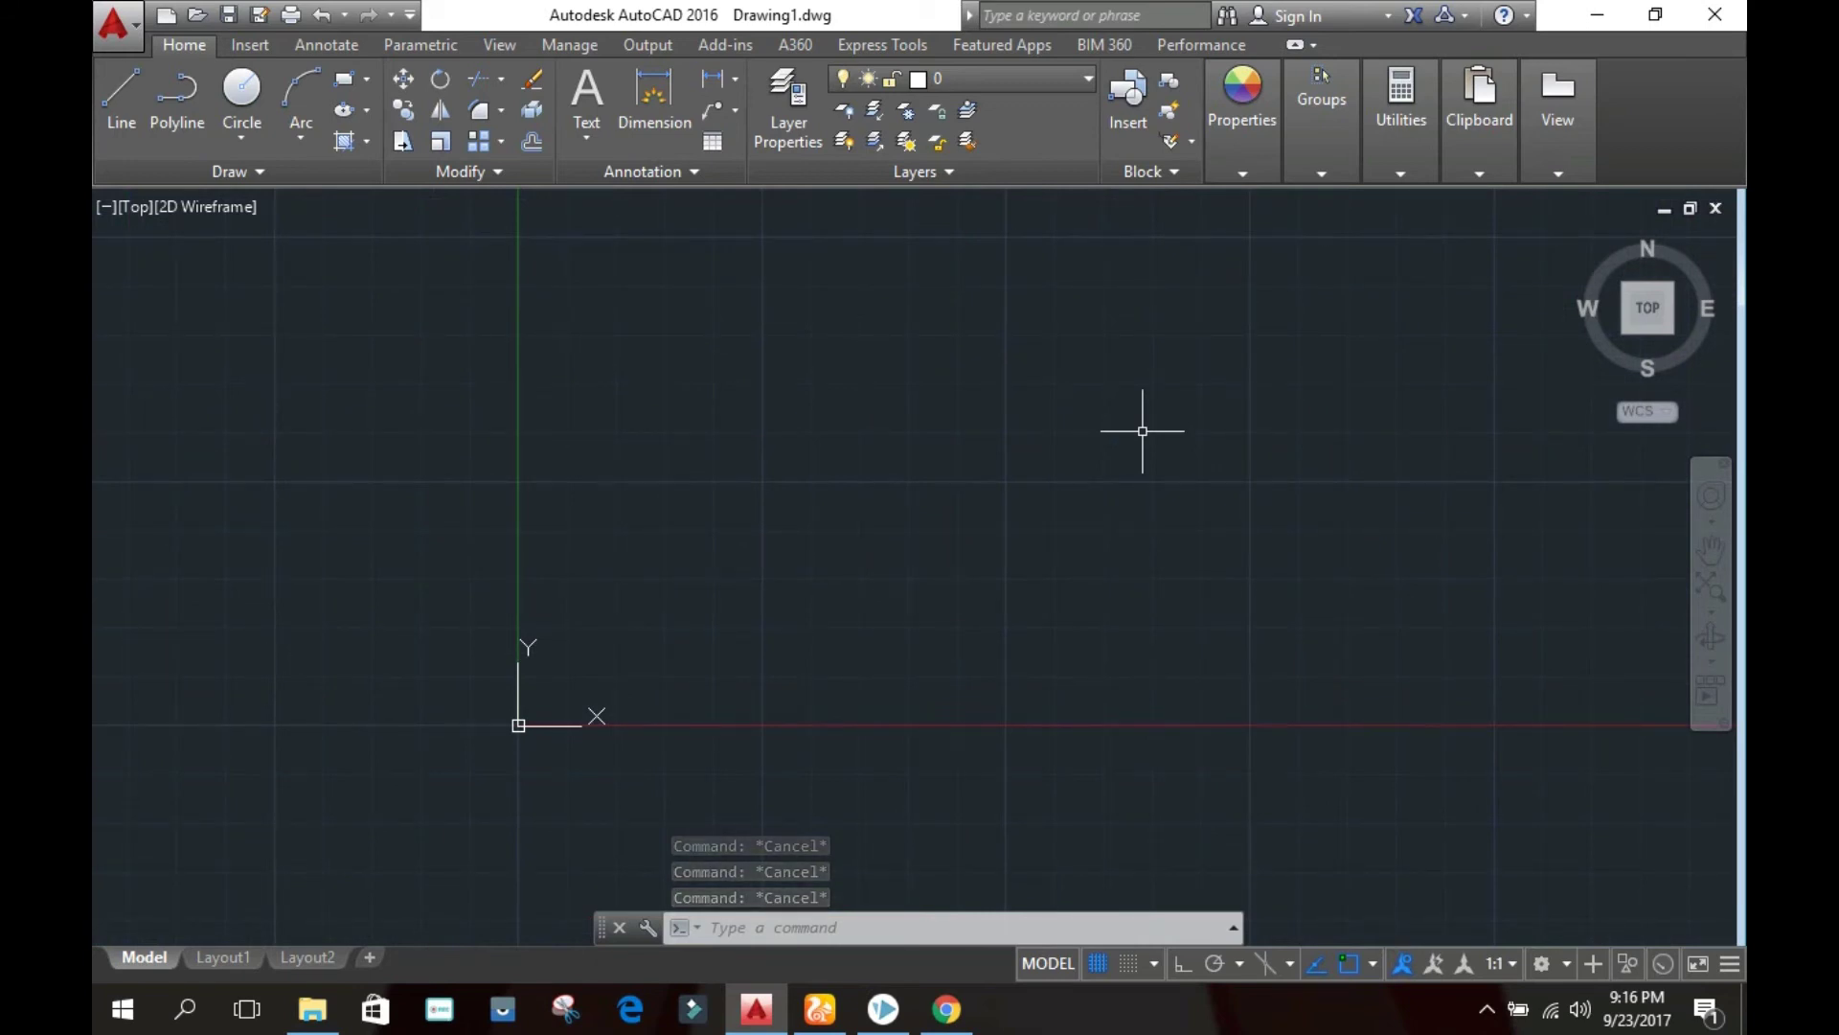
Draw a zigzag of four connected segments with the Line command, well above the X axis, and end the command
text(L)
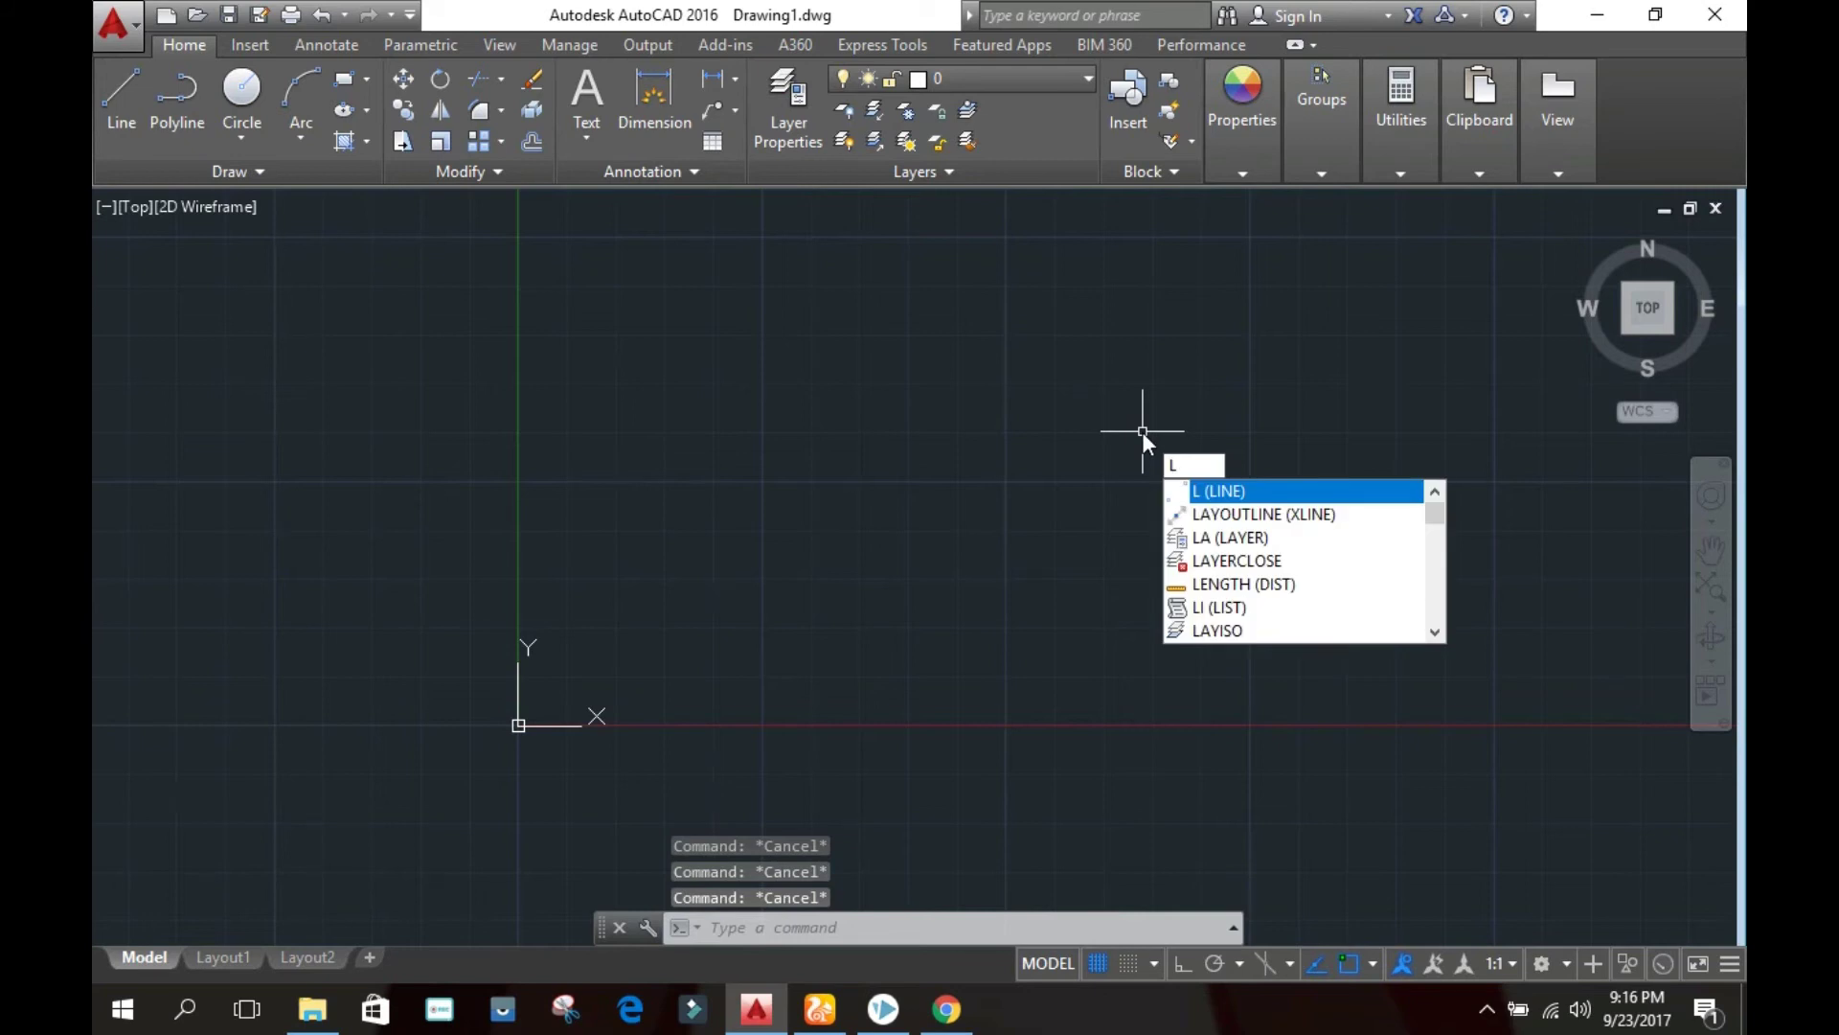
key(Return)
scroll(862, 407, down, 3)
scroll(891, 374, up, 3)
click(702, 413)
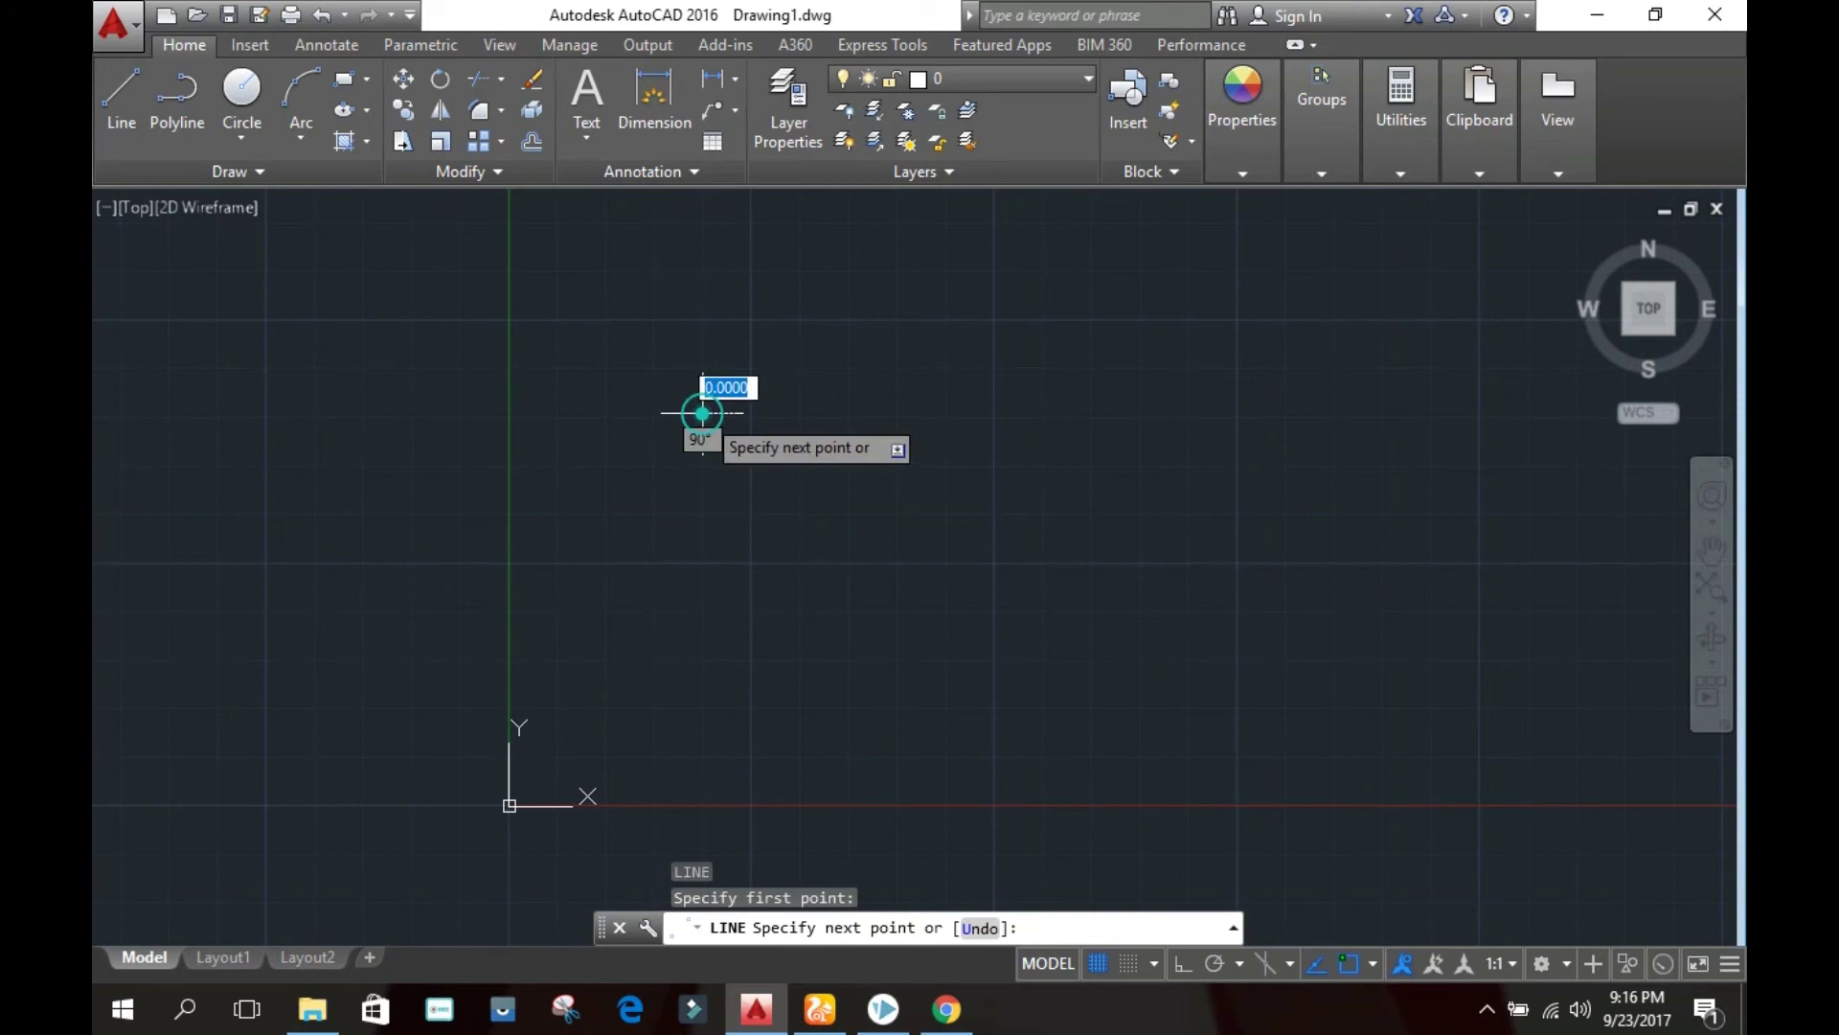
click(887, 239)
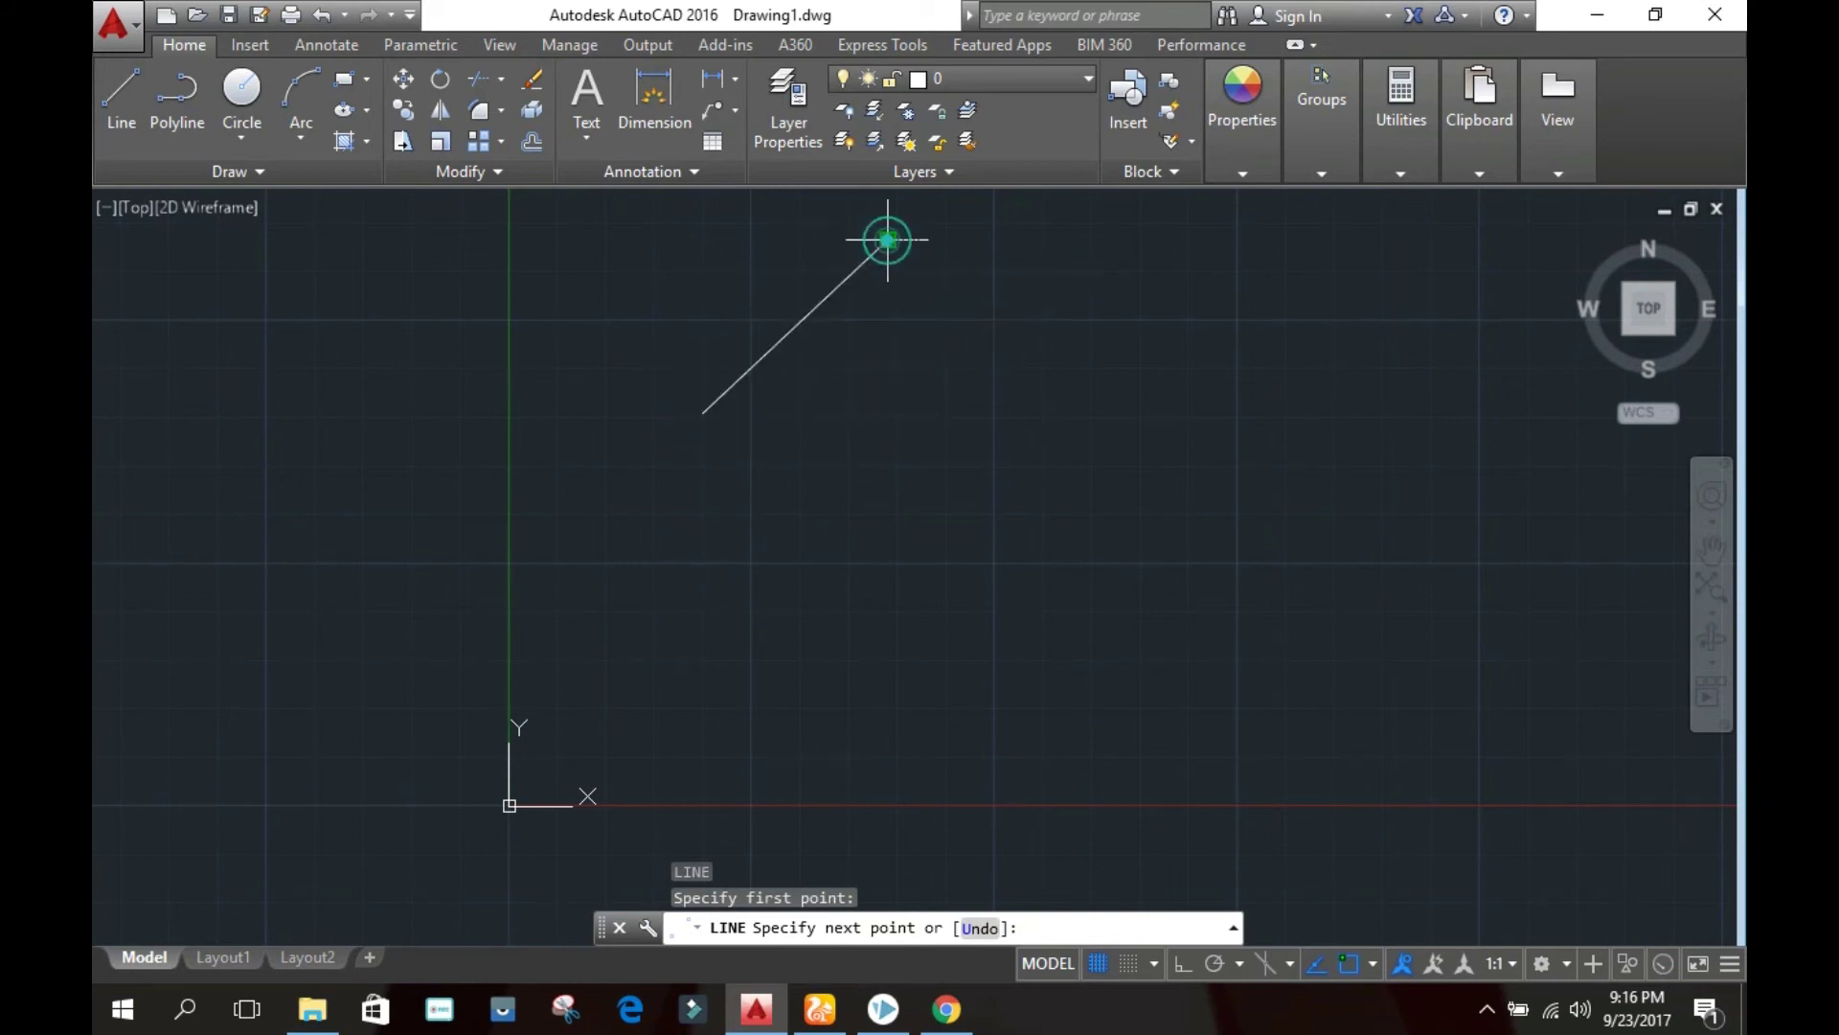
click(1062, 427)
click(1265, 237)
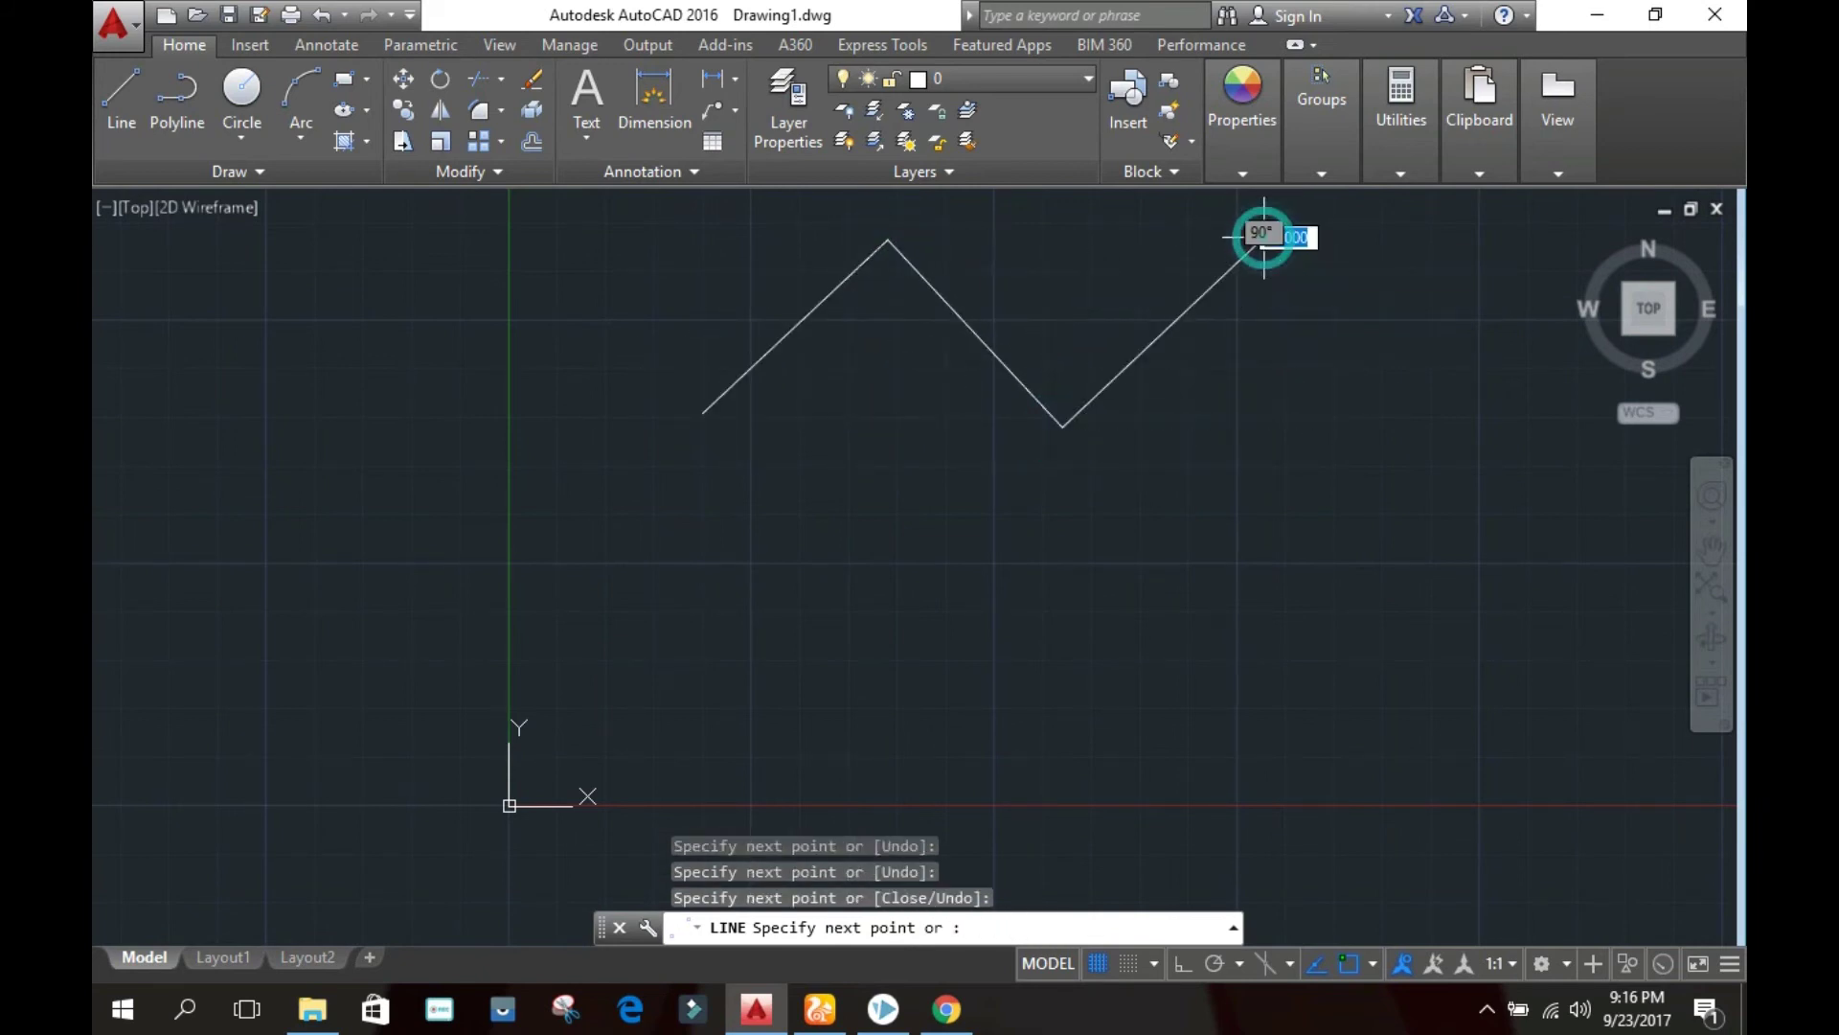
click(1447, 433)
key(Escape)
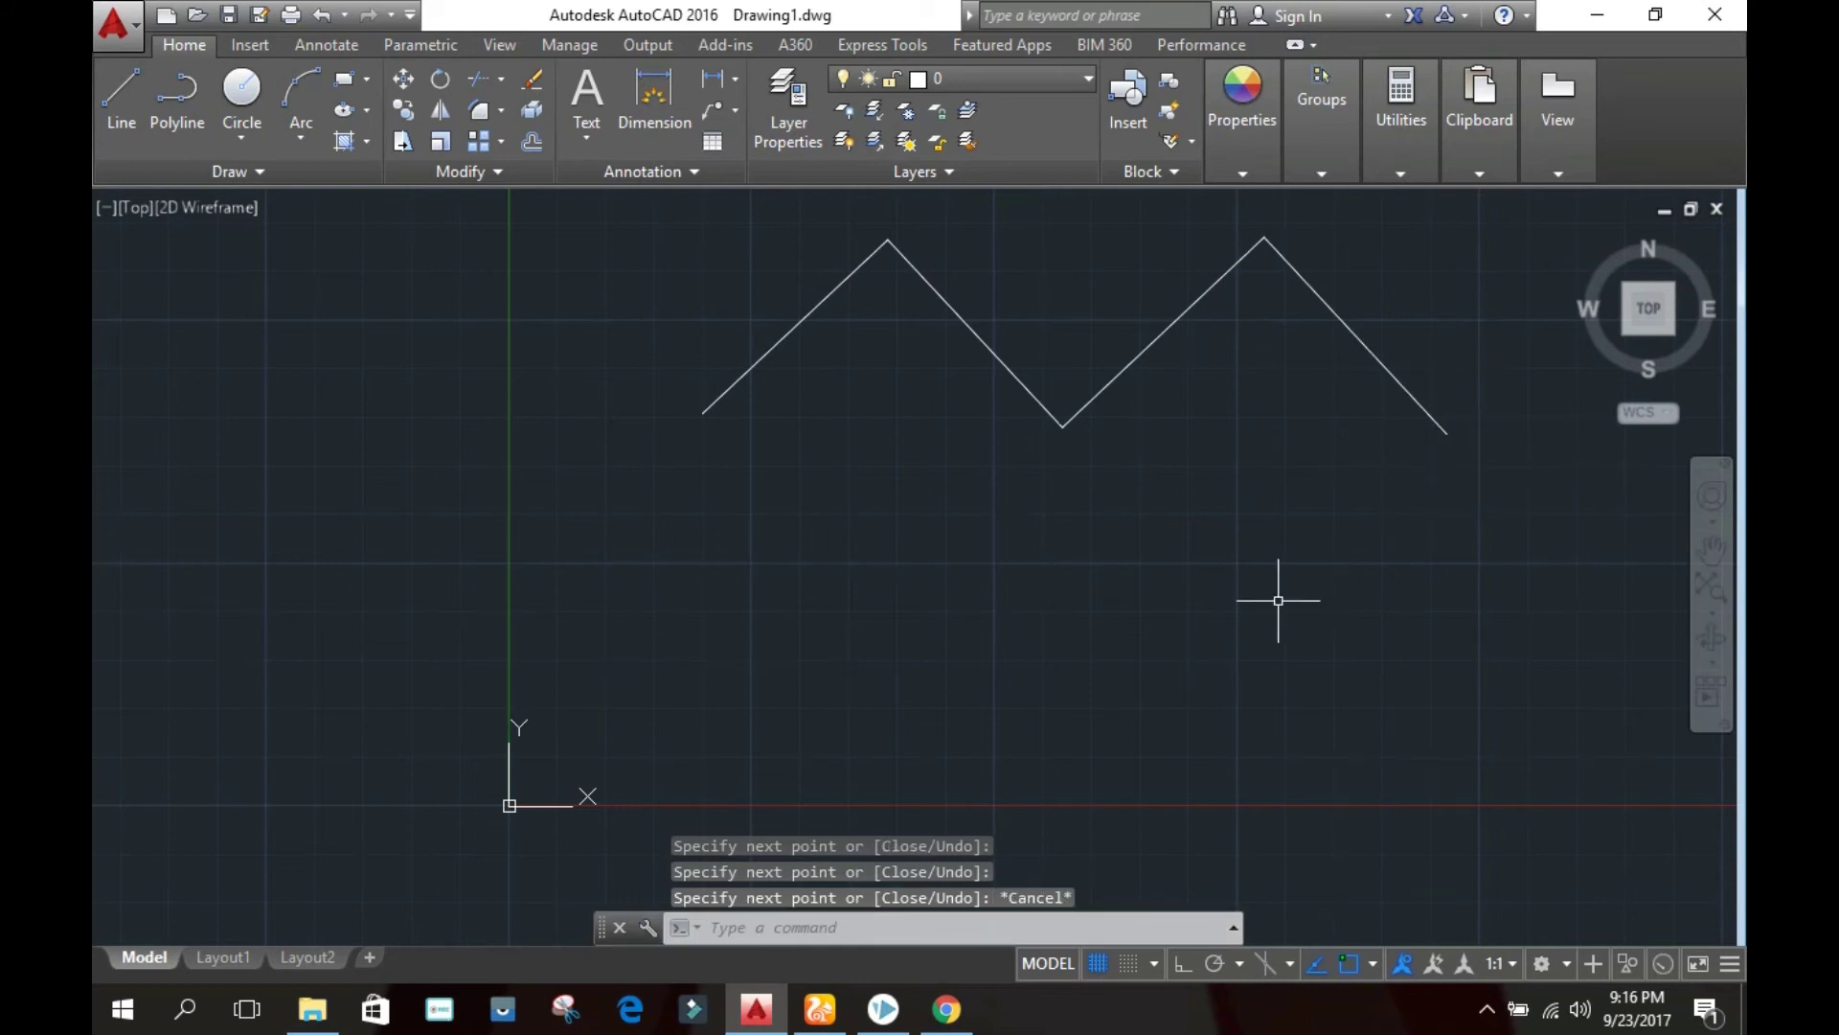
Draw a similar four-segment zigzag with the Polyline command directly below the line zigzag, and end the command
click(177, 96)
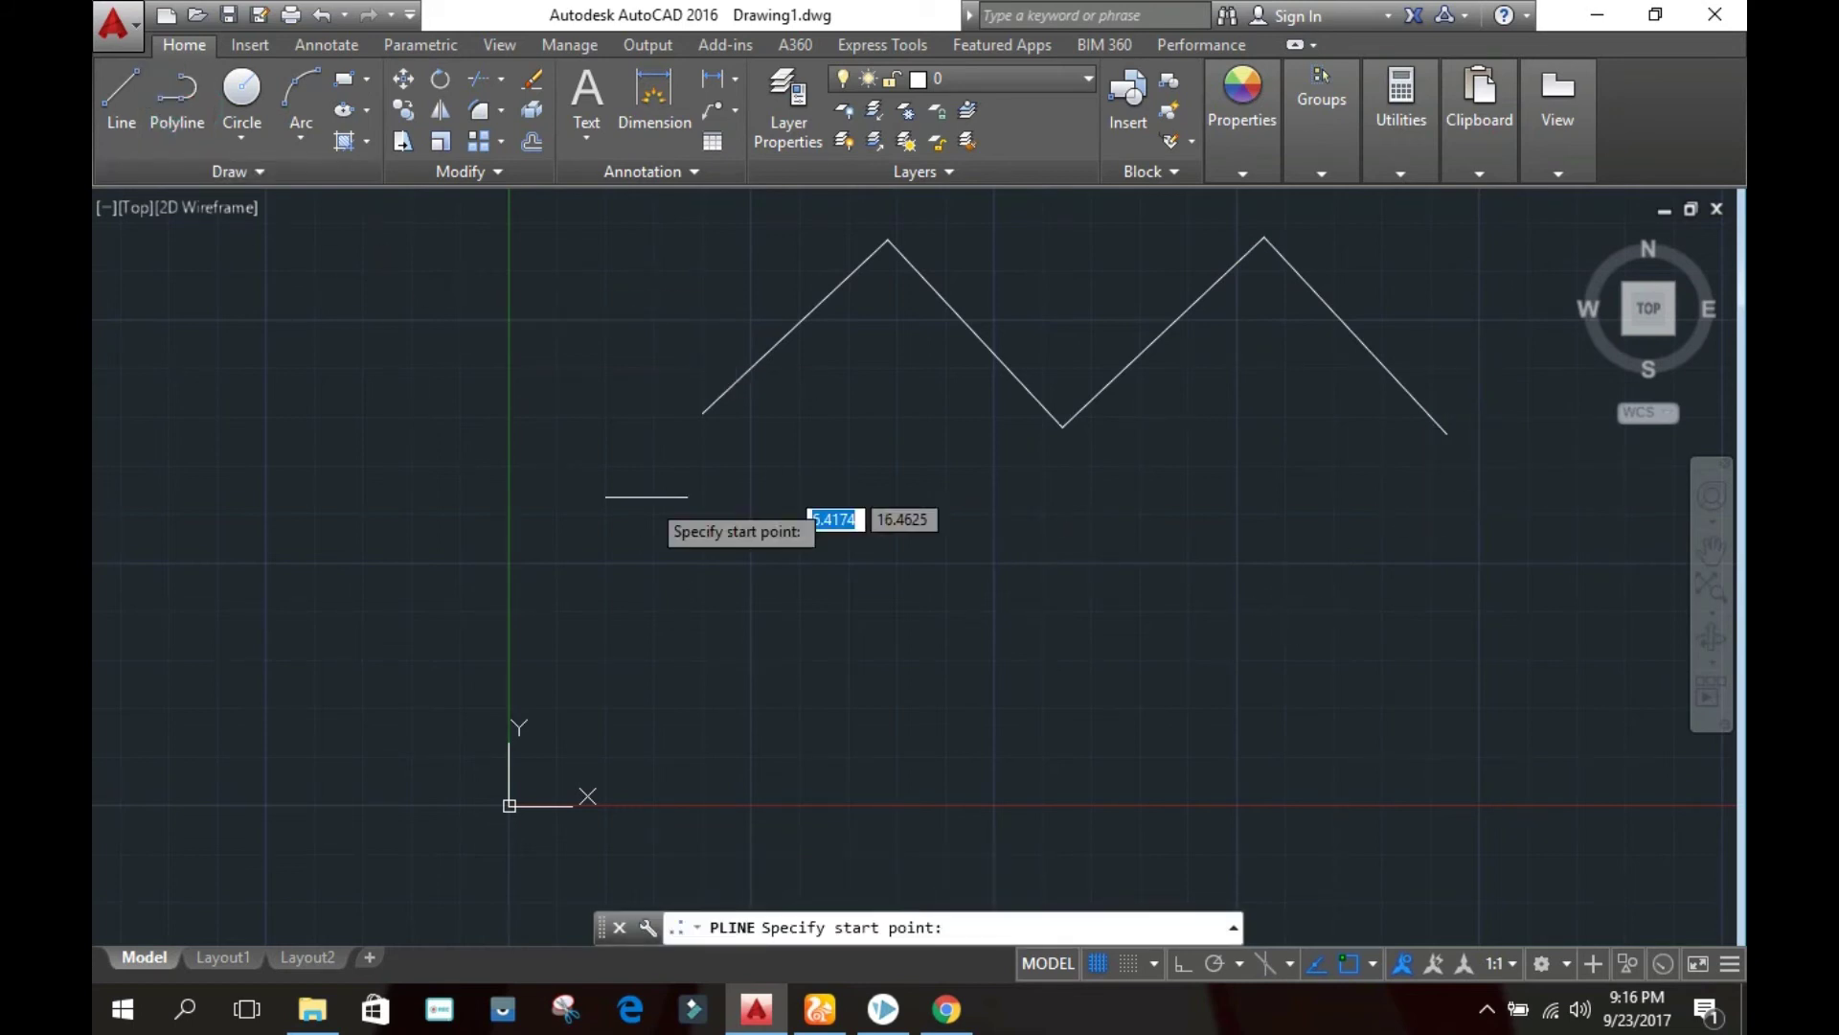
click(721, 659)
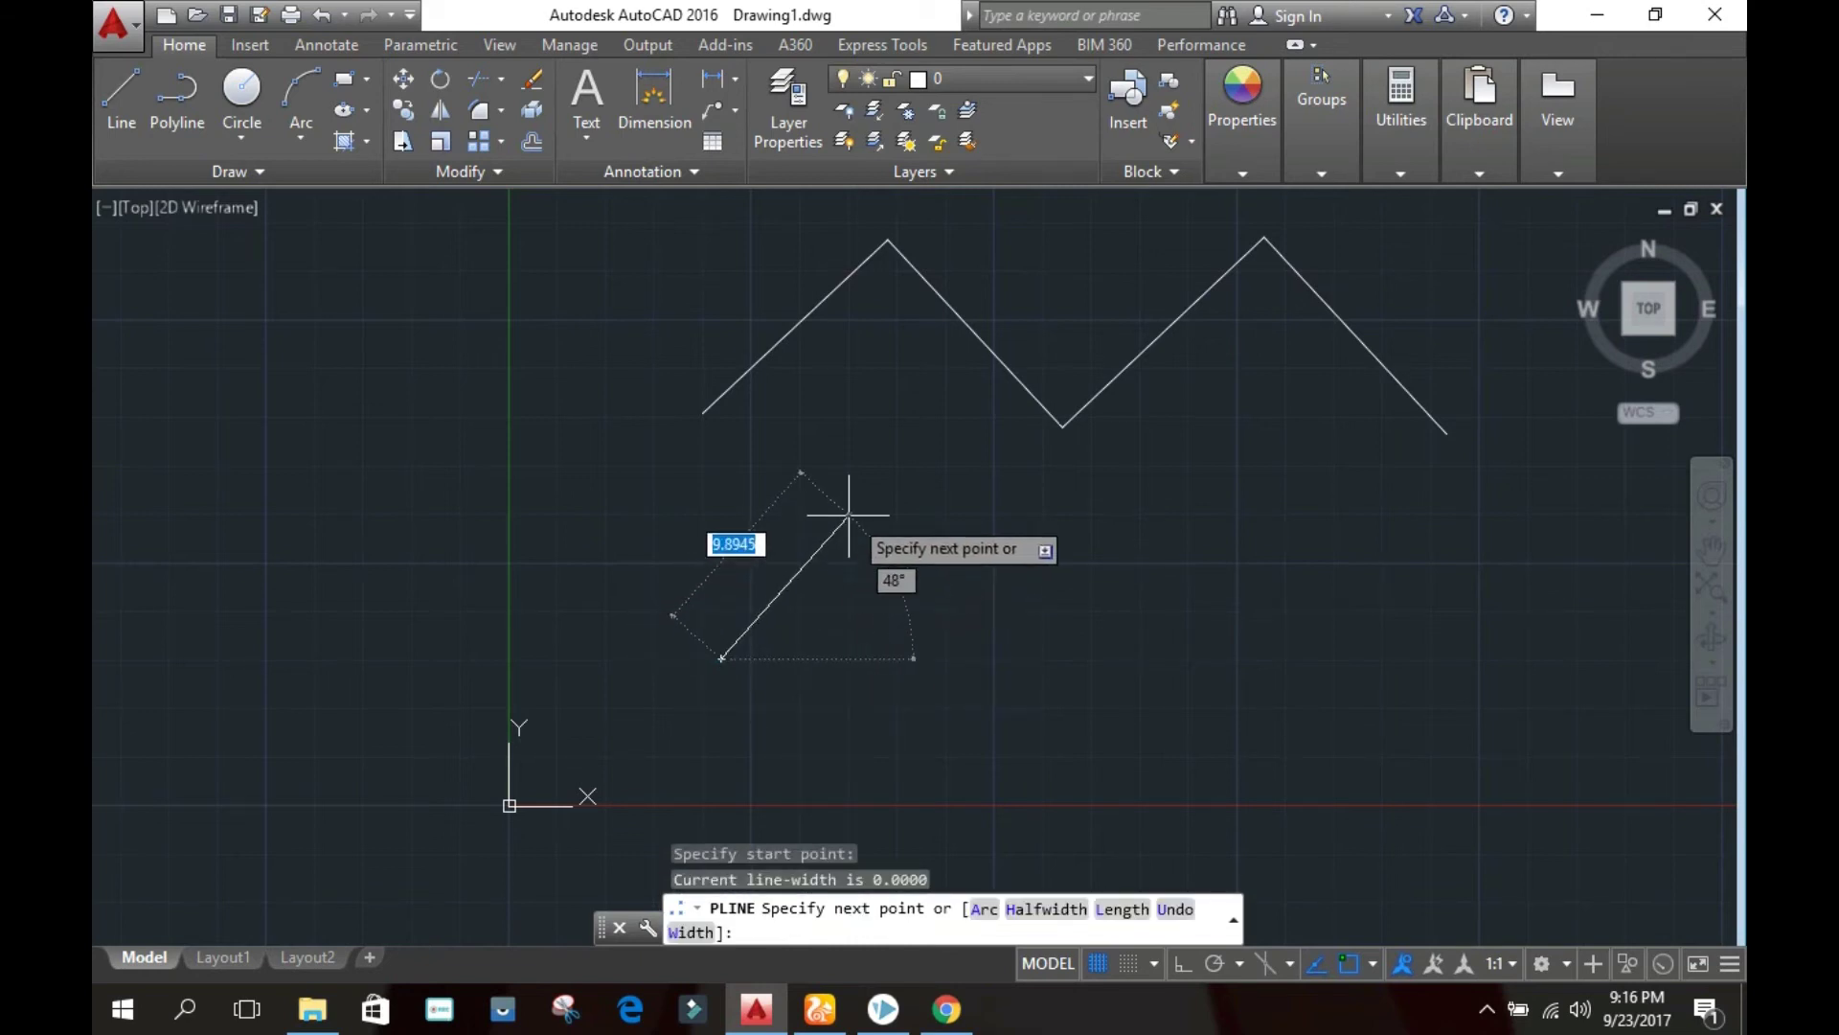
click(881, 475)
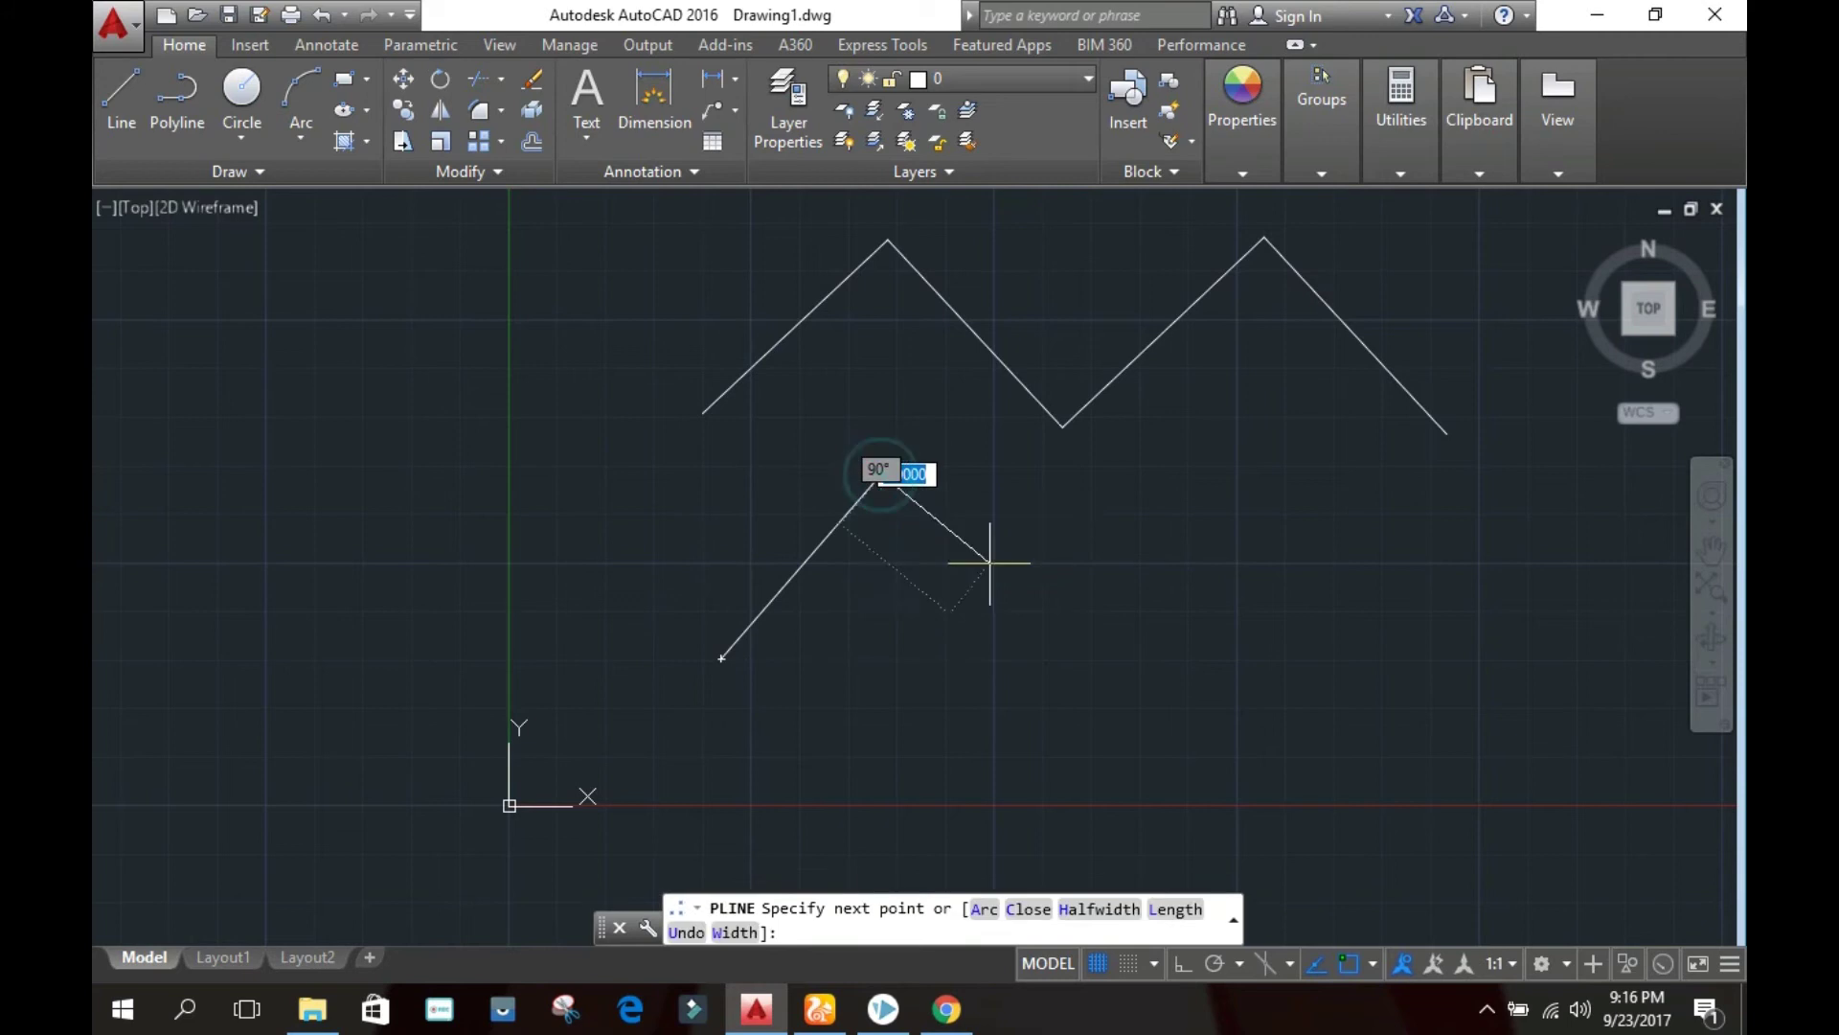
click(1080, 649)
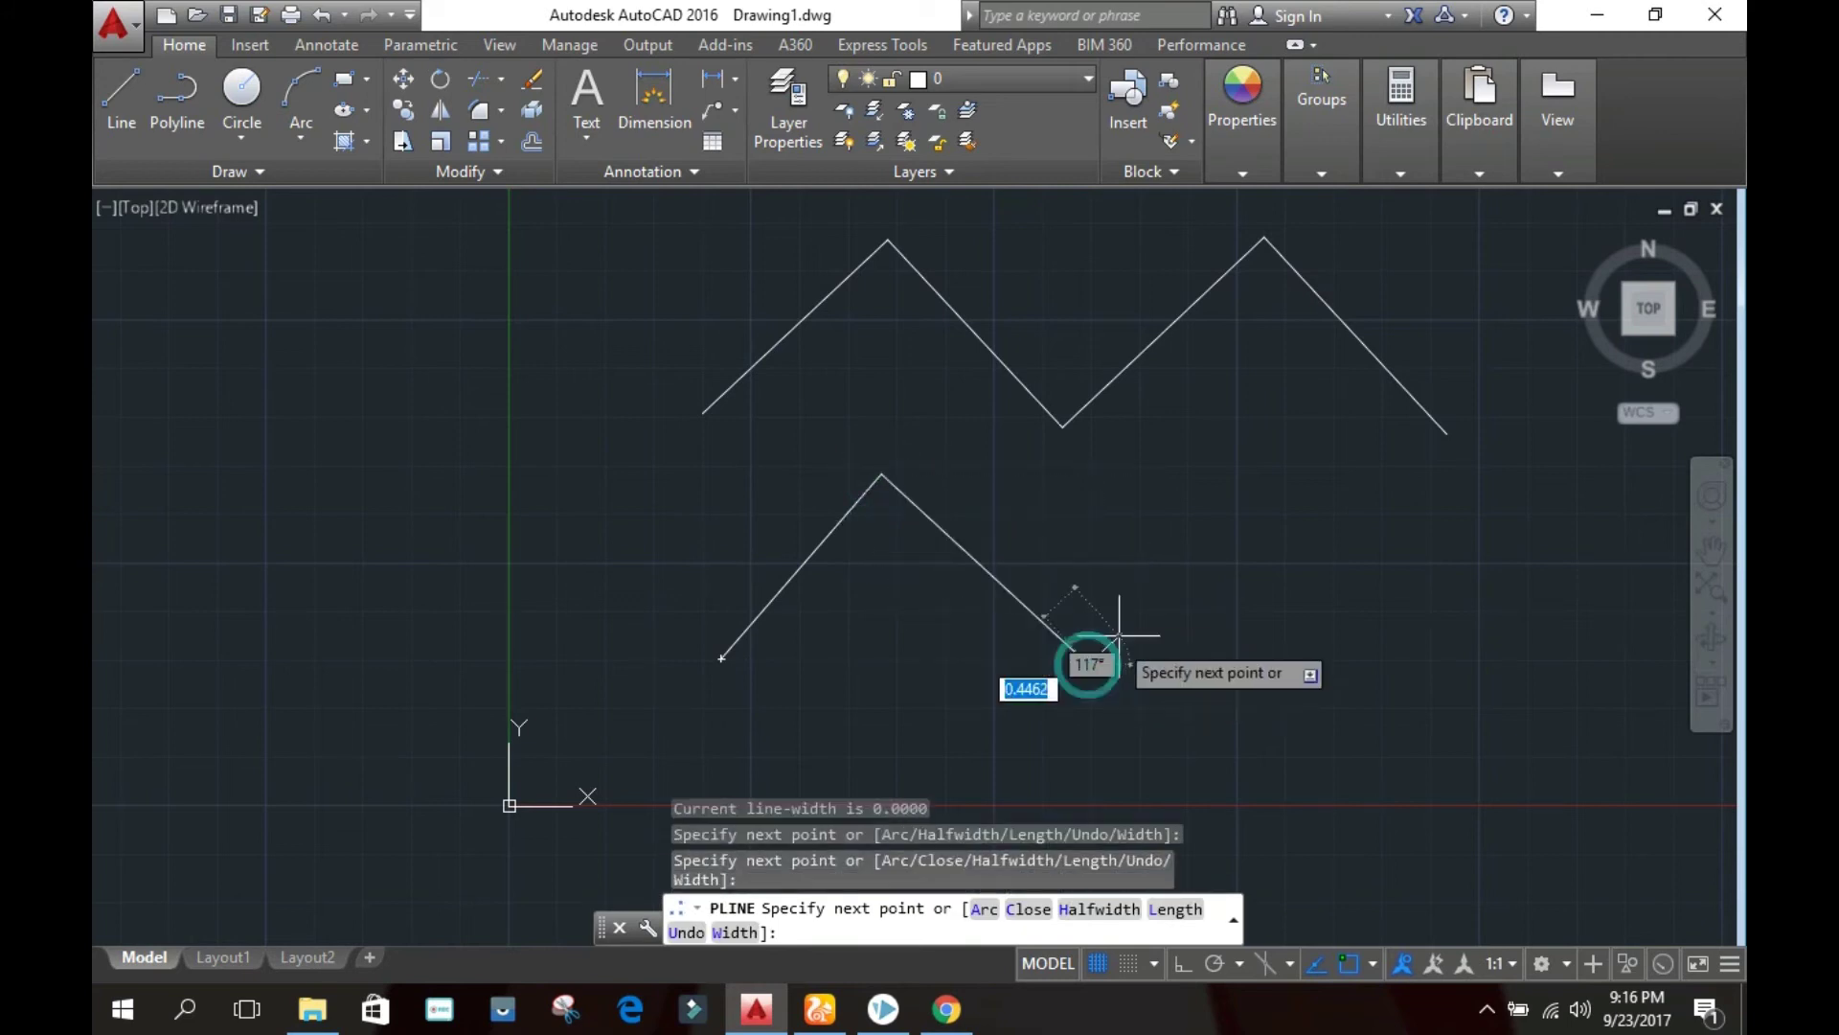
click(1237, 464)
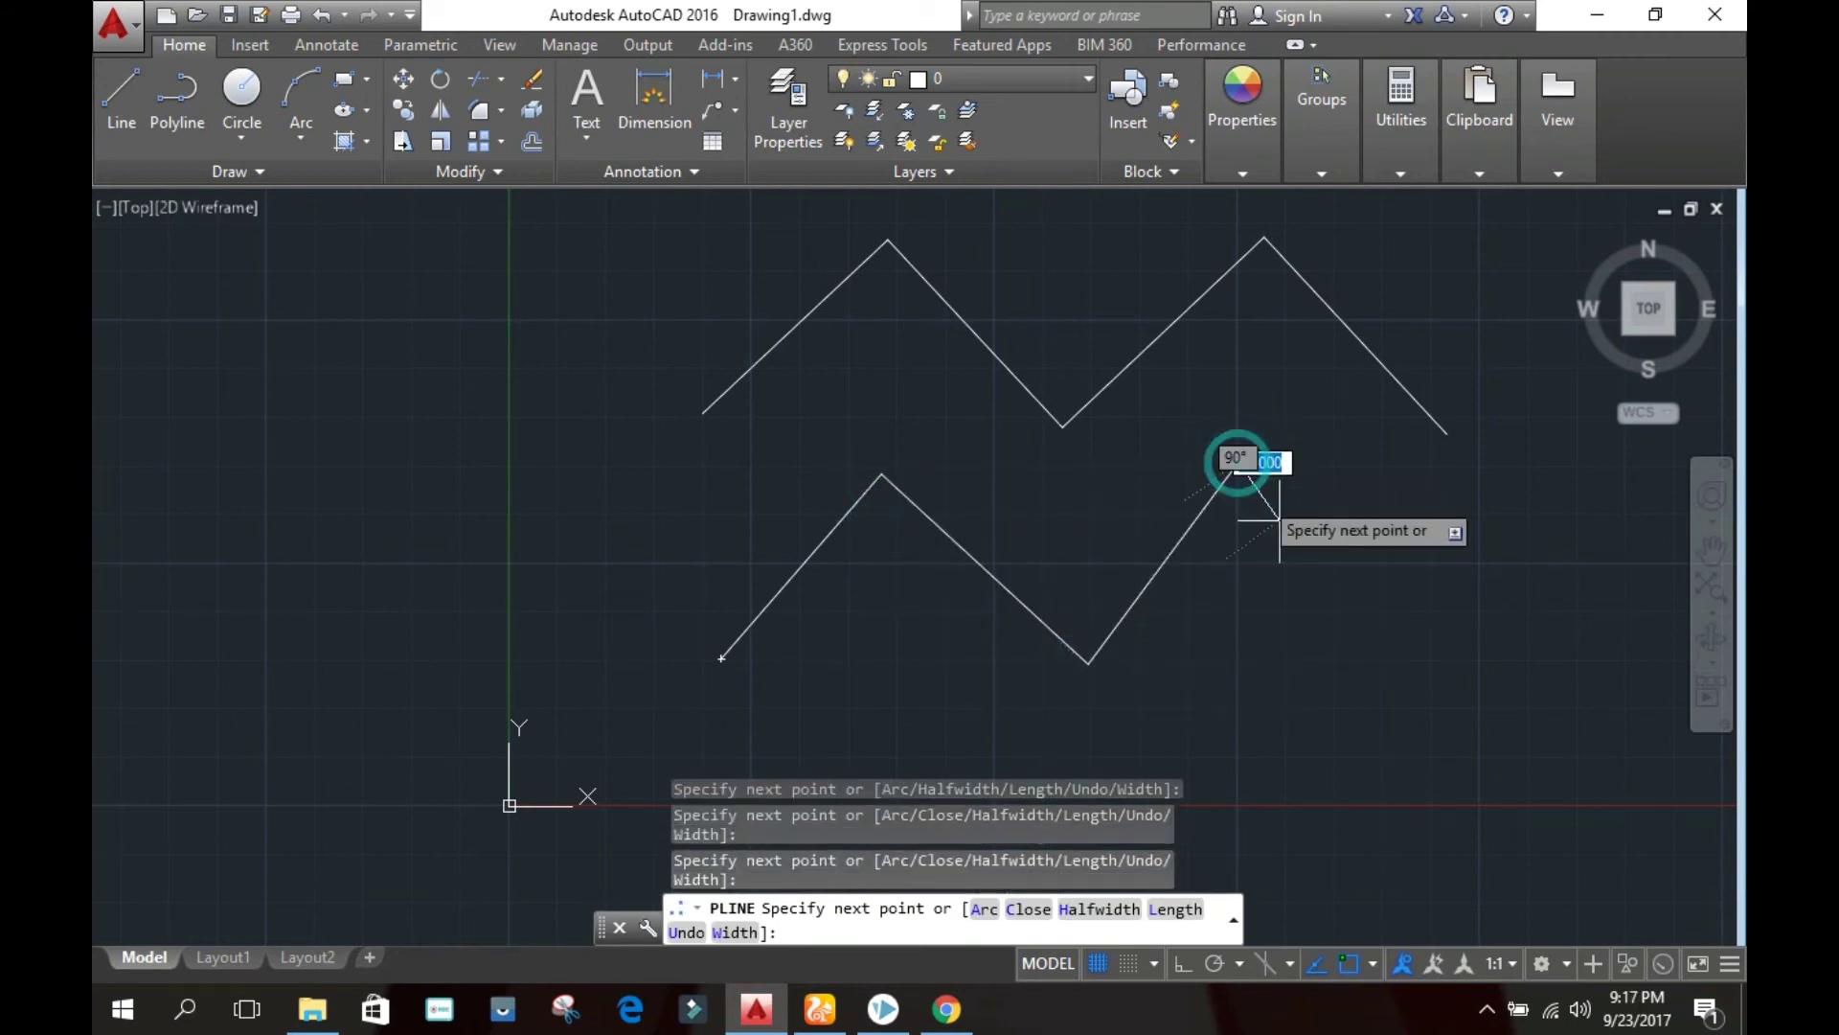
click(1451, 658)
key(Escape)
key(Escape)
key(Escape)
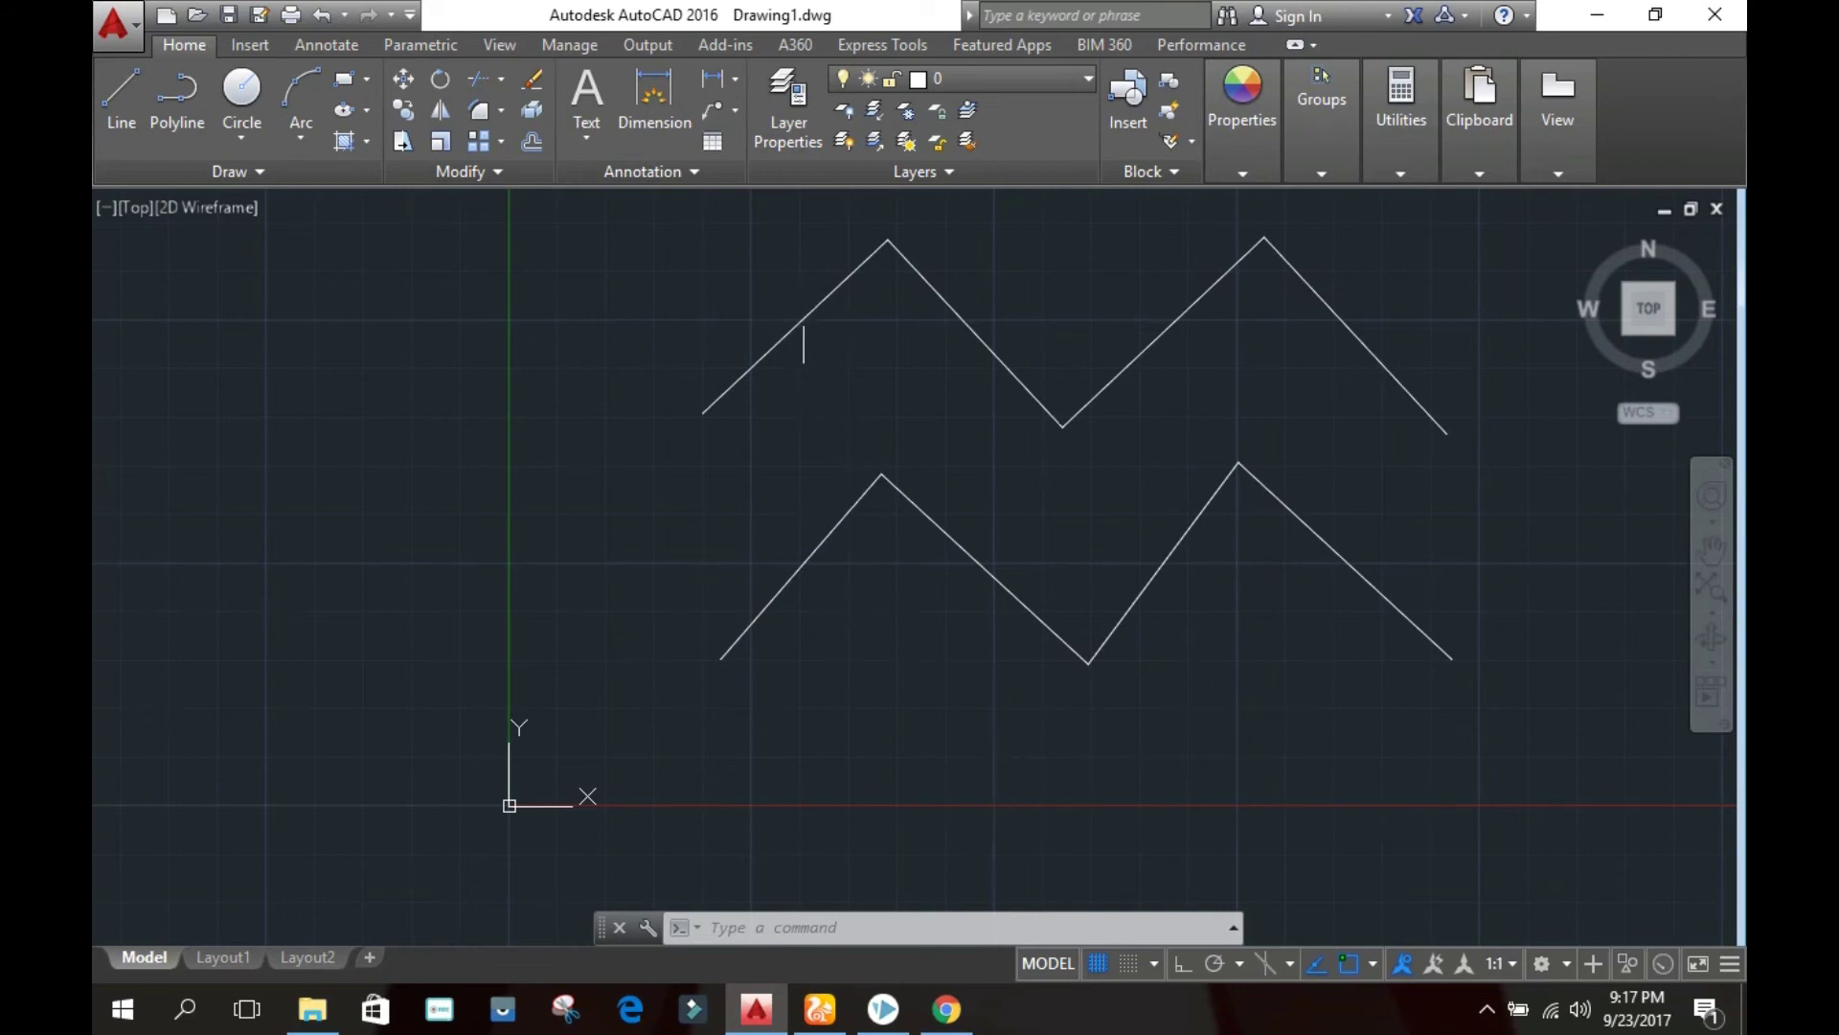
Select the polyline and each segment of the line zigzag individually to compare how they are grouped, and clear the selection
click(799, 317)
click(834, 525)
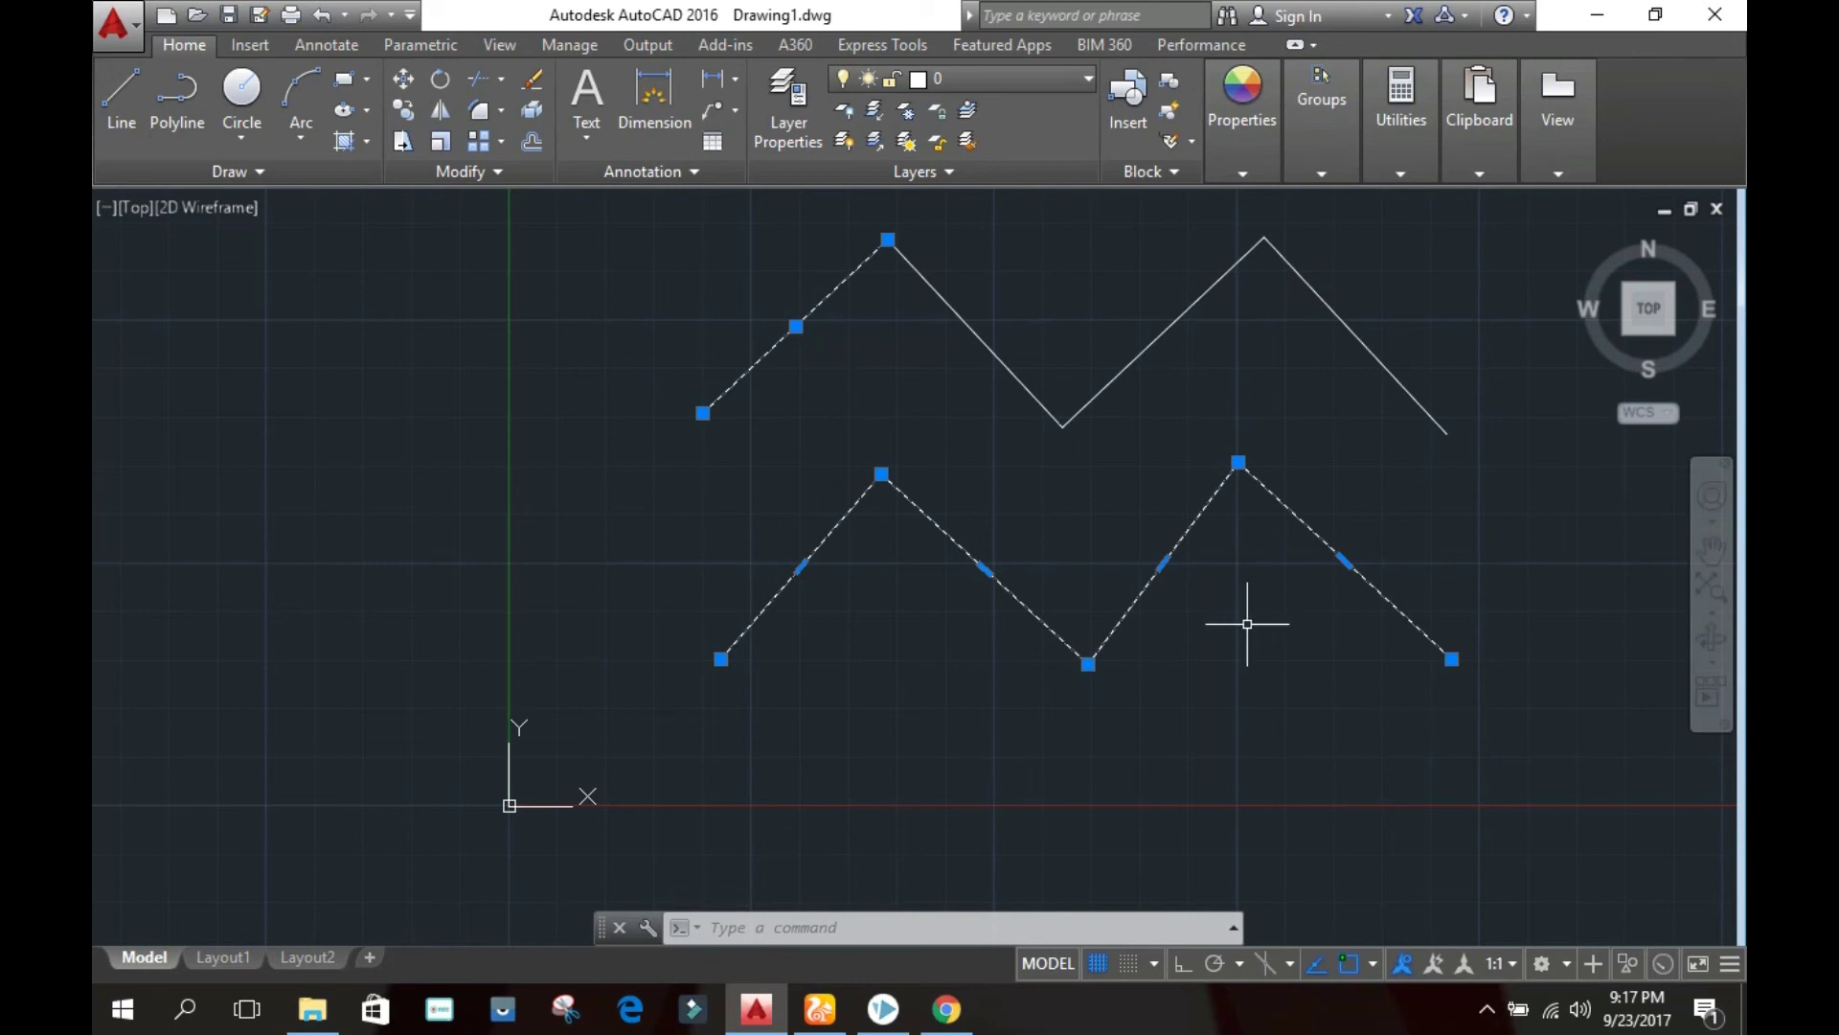
click(946, 300)
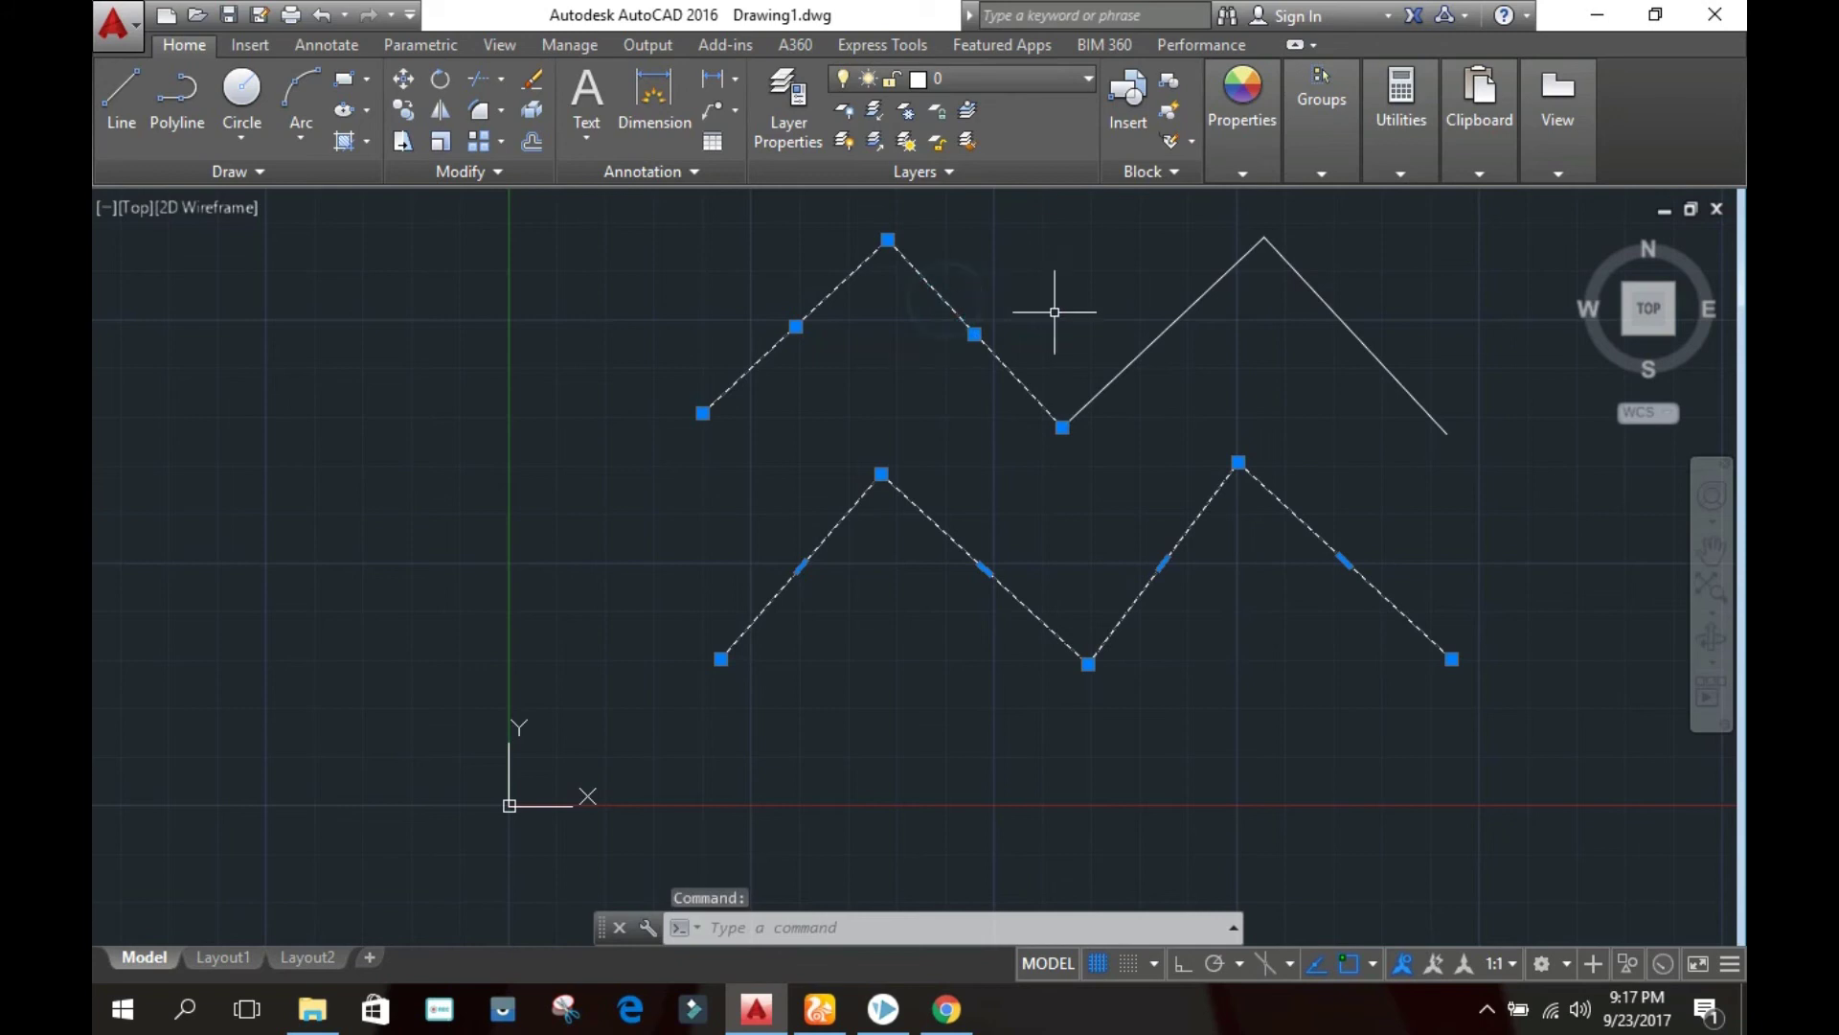
click(1188, 311)
click(1300, 283)
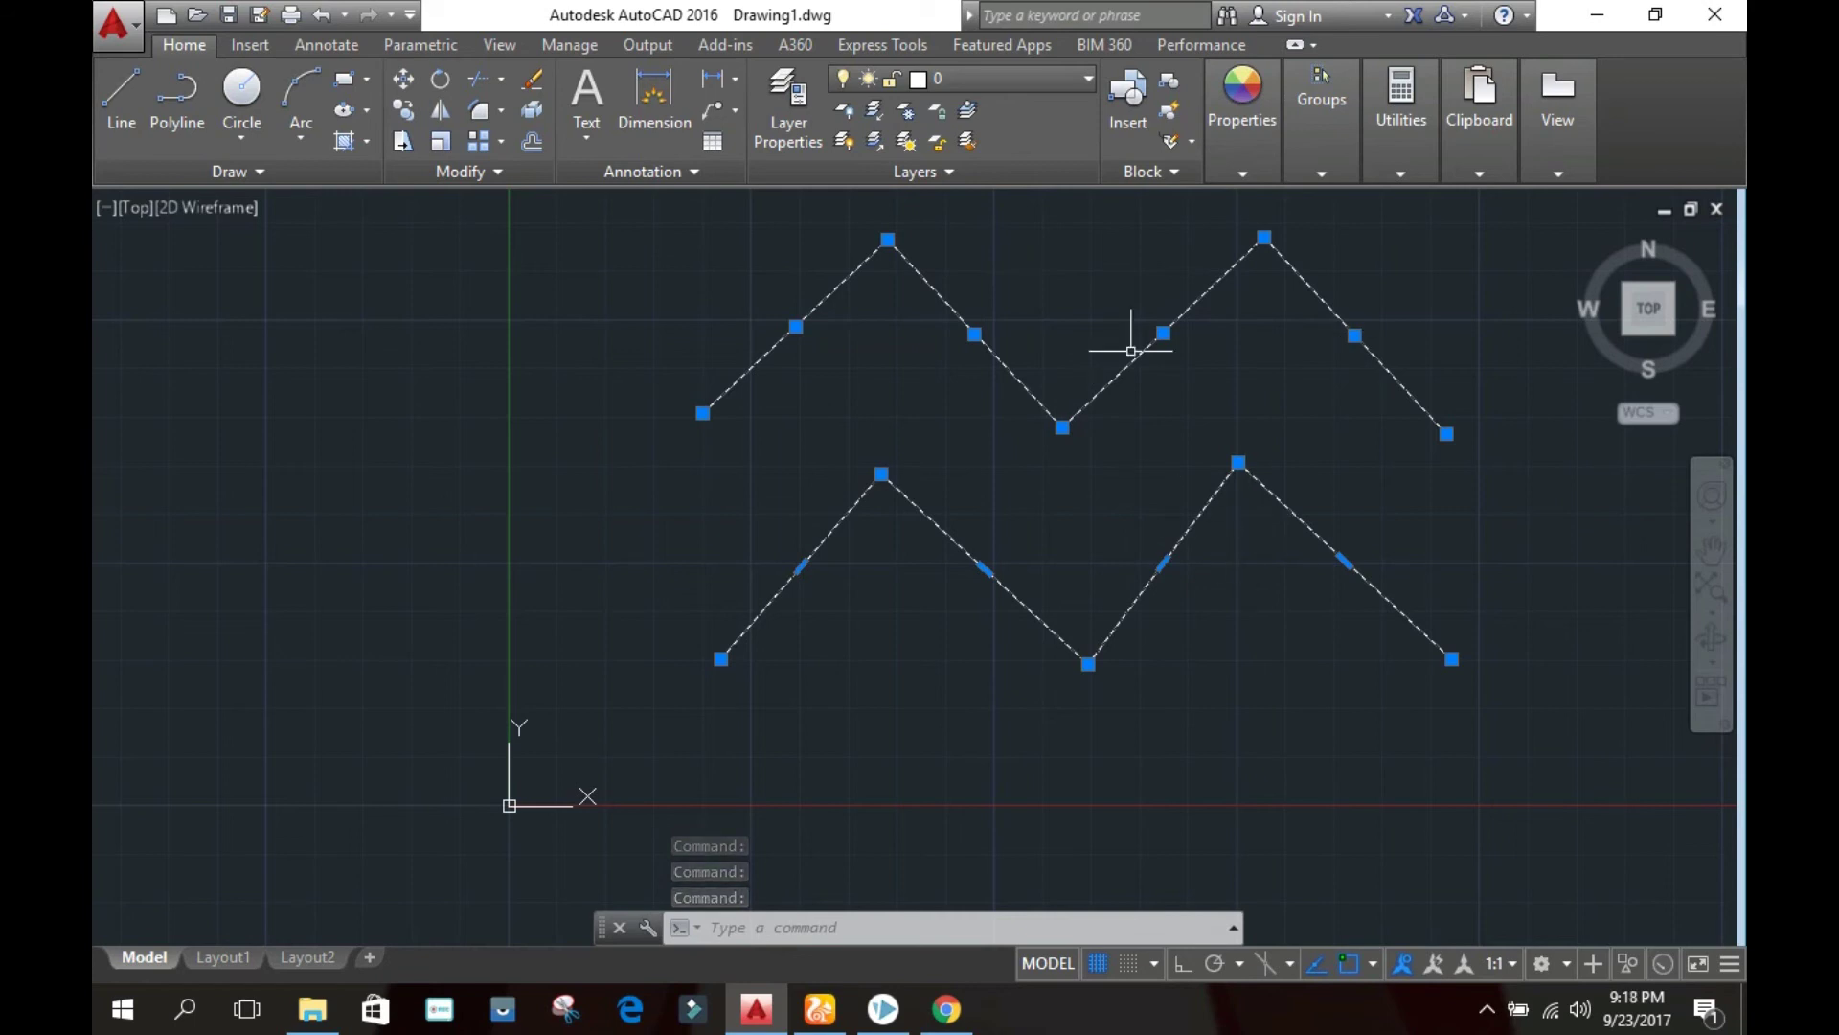
key(Escape)
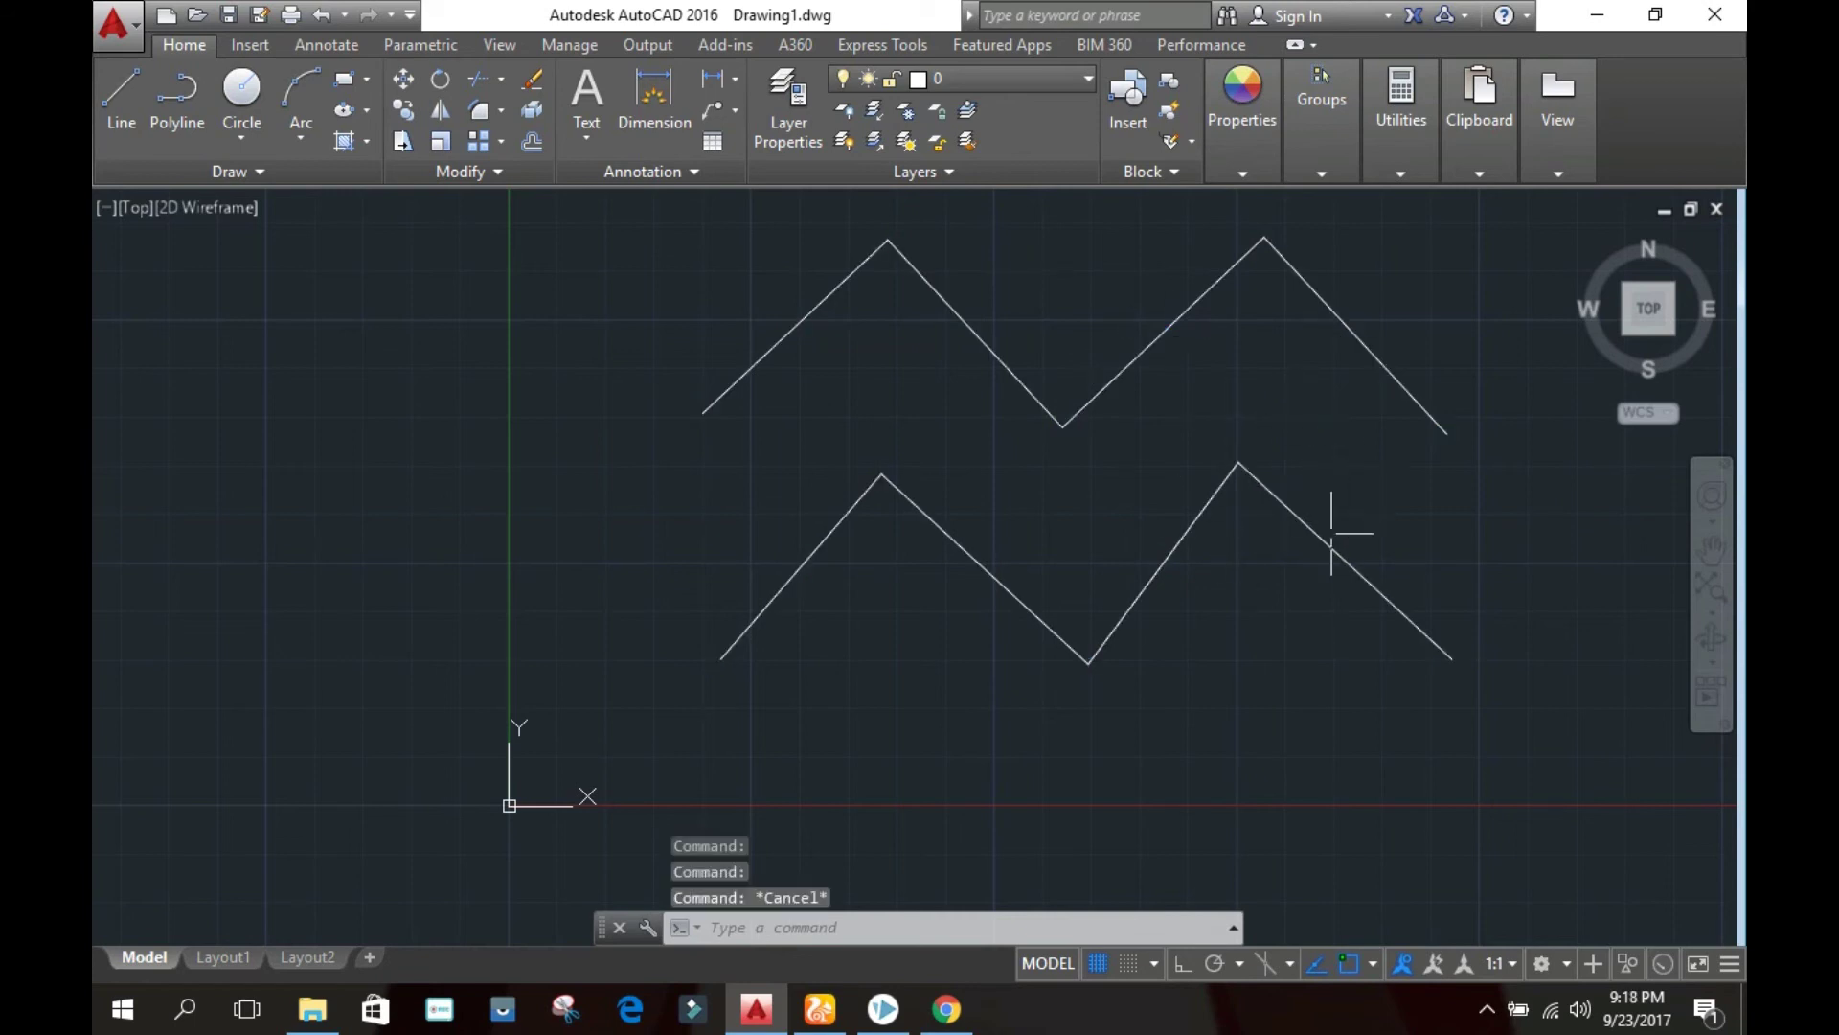
Select the lower zigzag alone to examine it as one object, clear the selection, and check its object type
click(1298, 515)
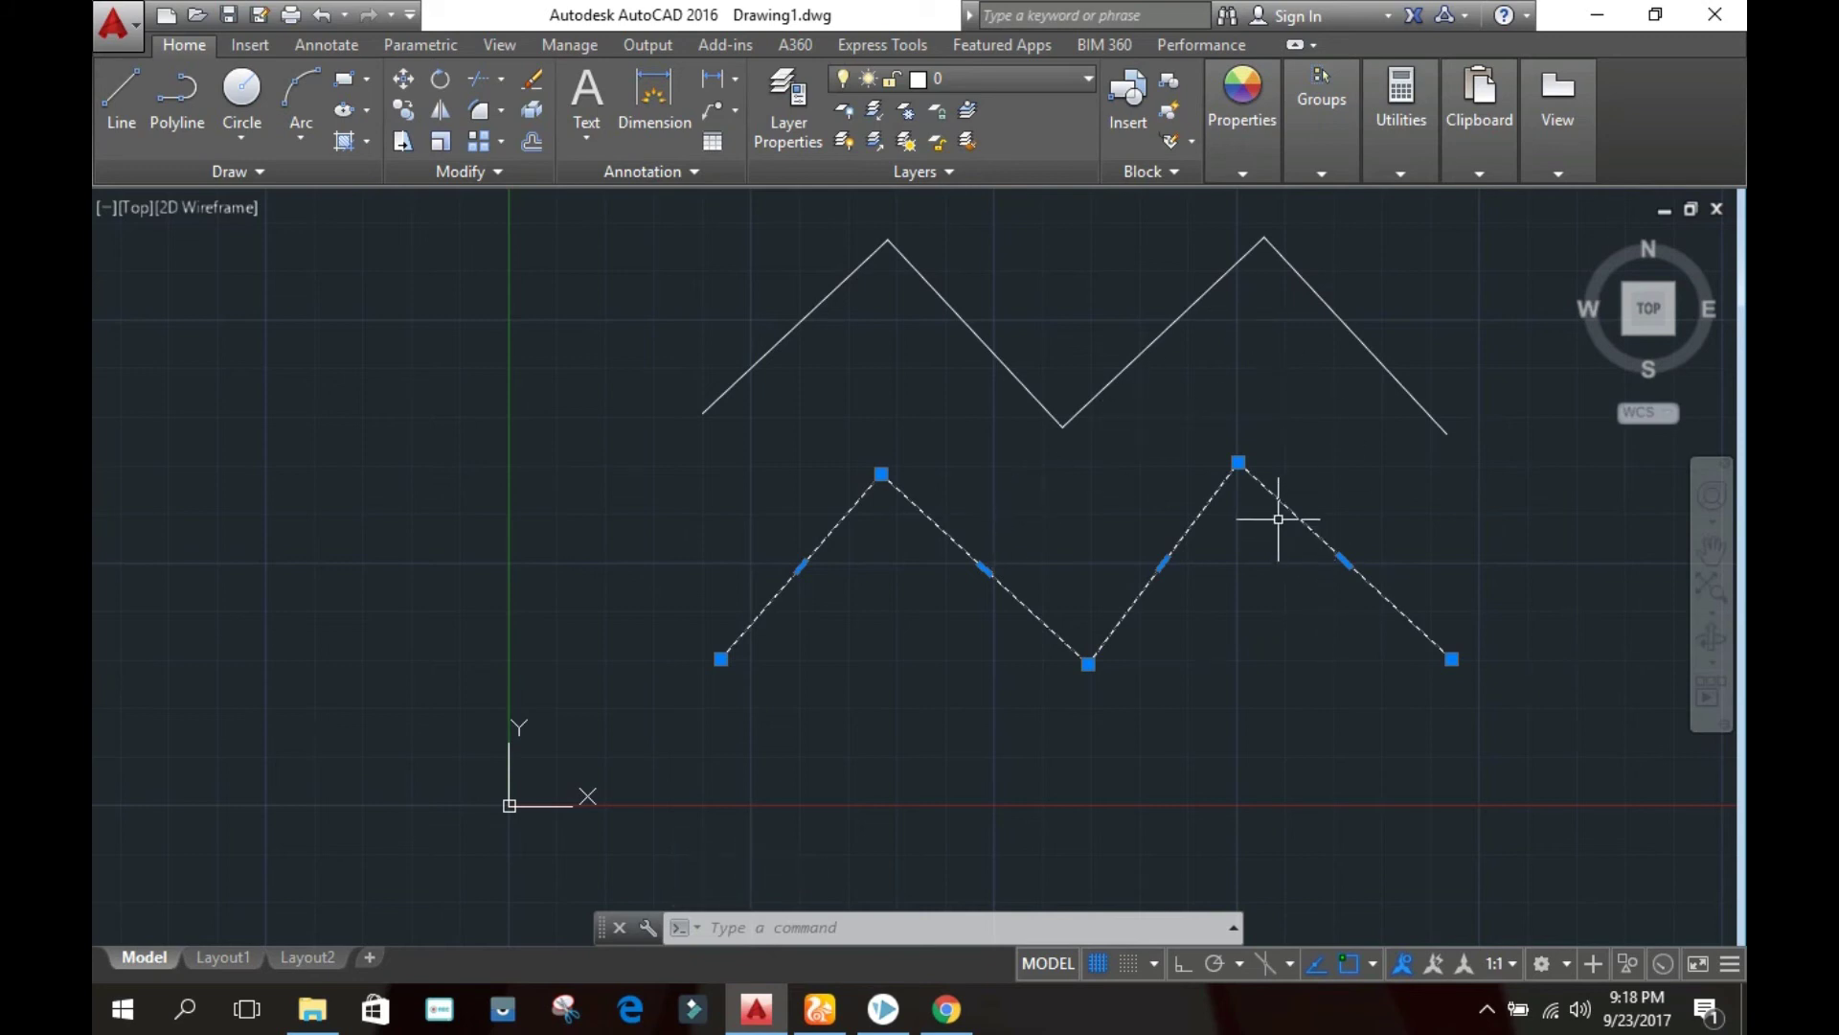
key(Escape)
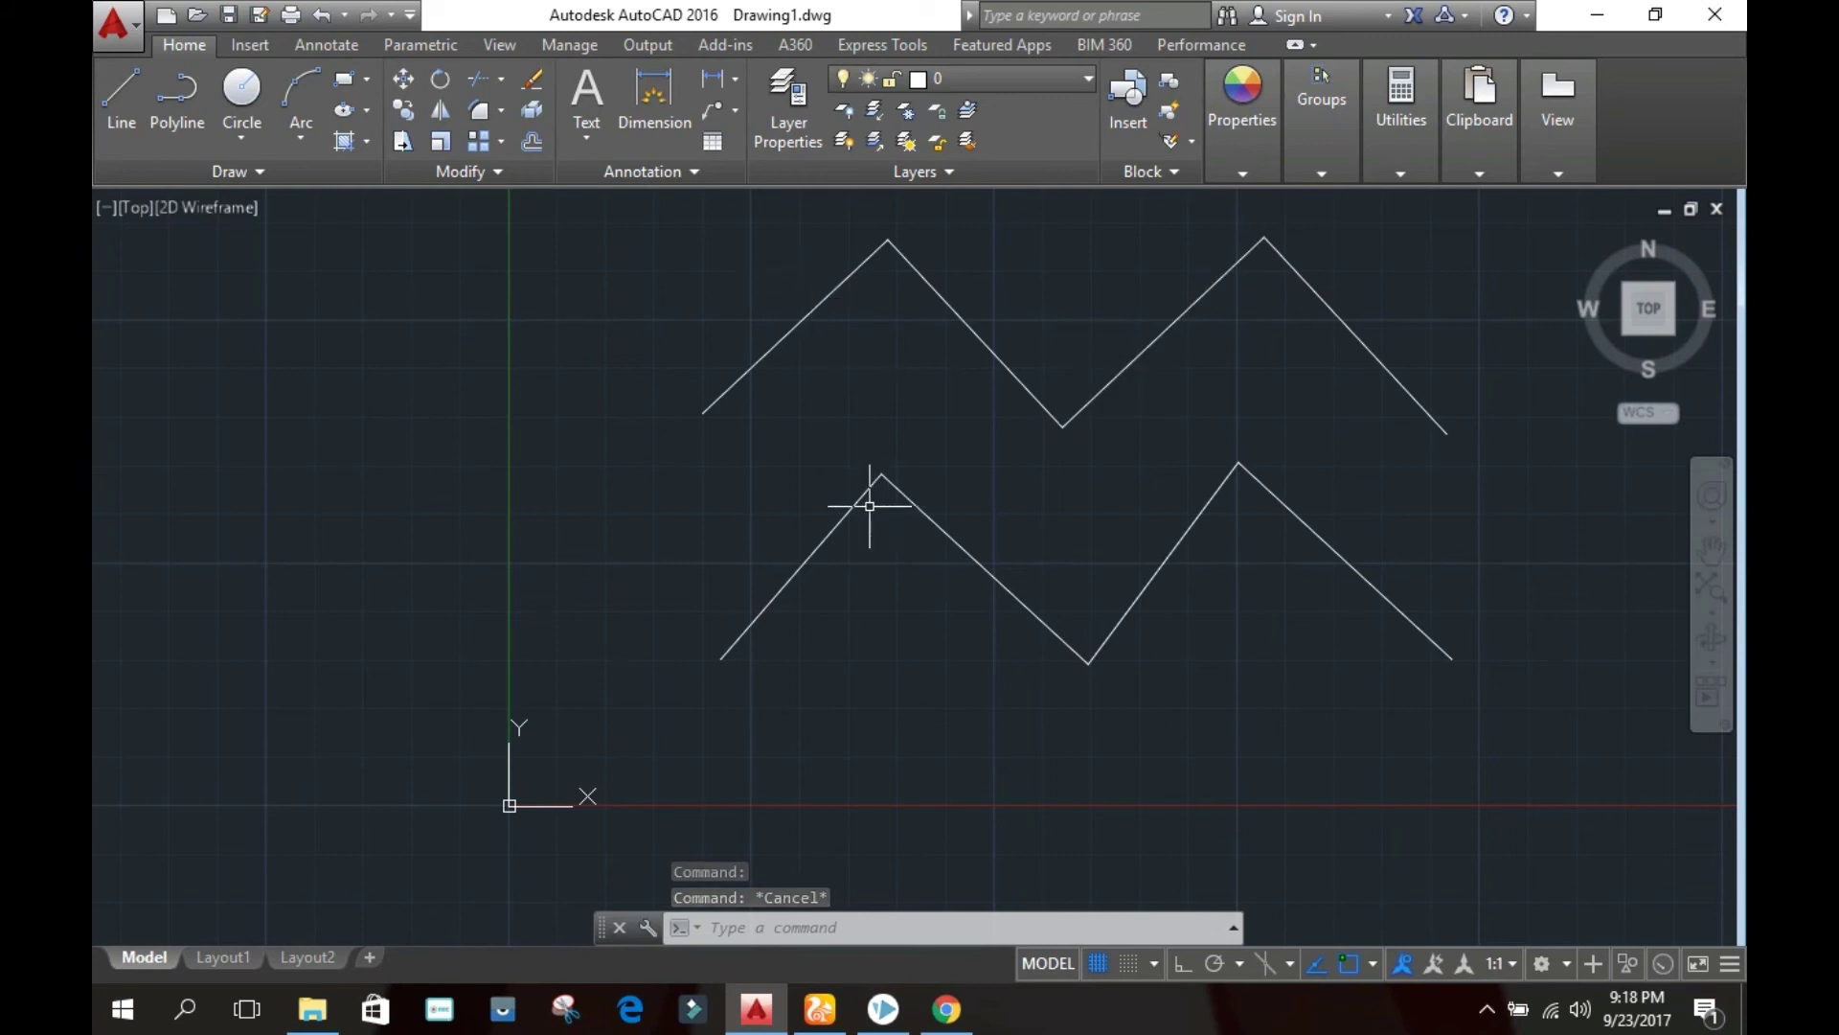
mouse_move(847, 514)
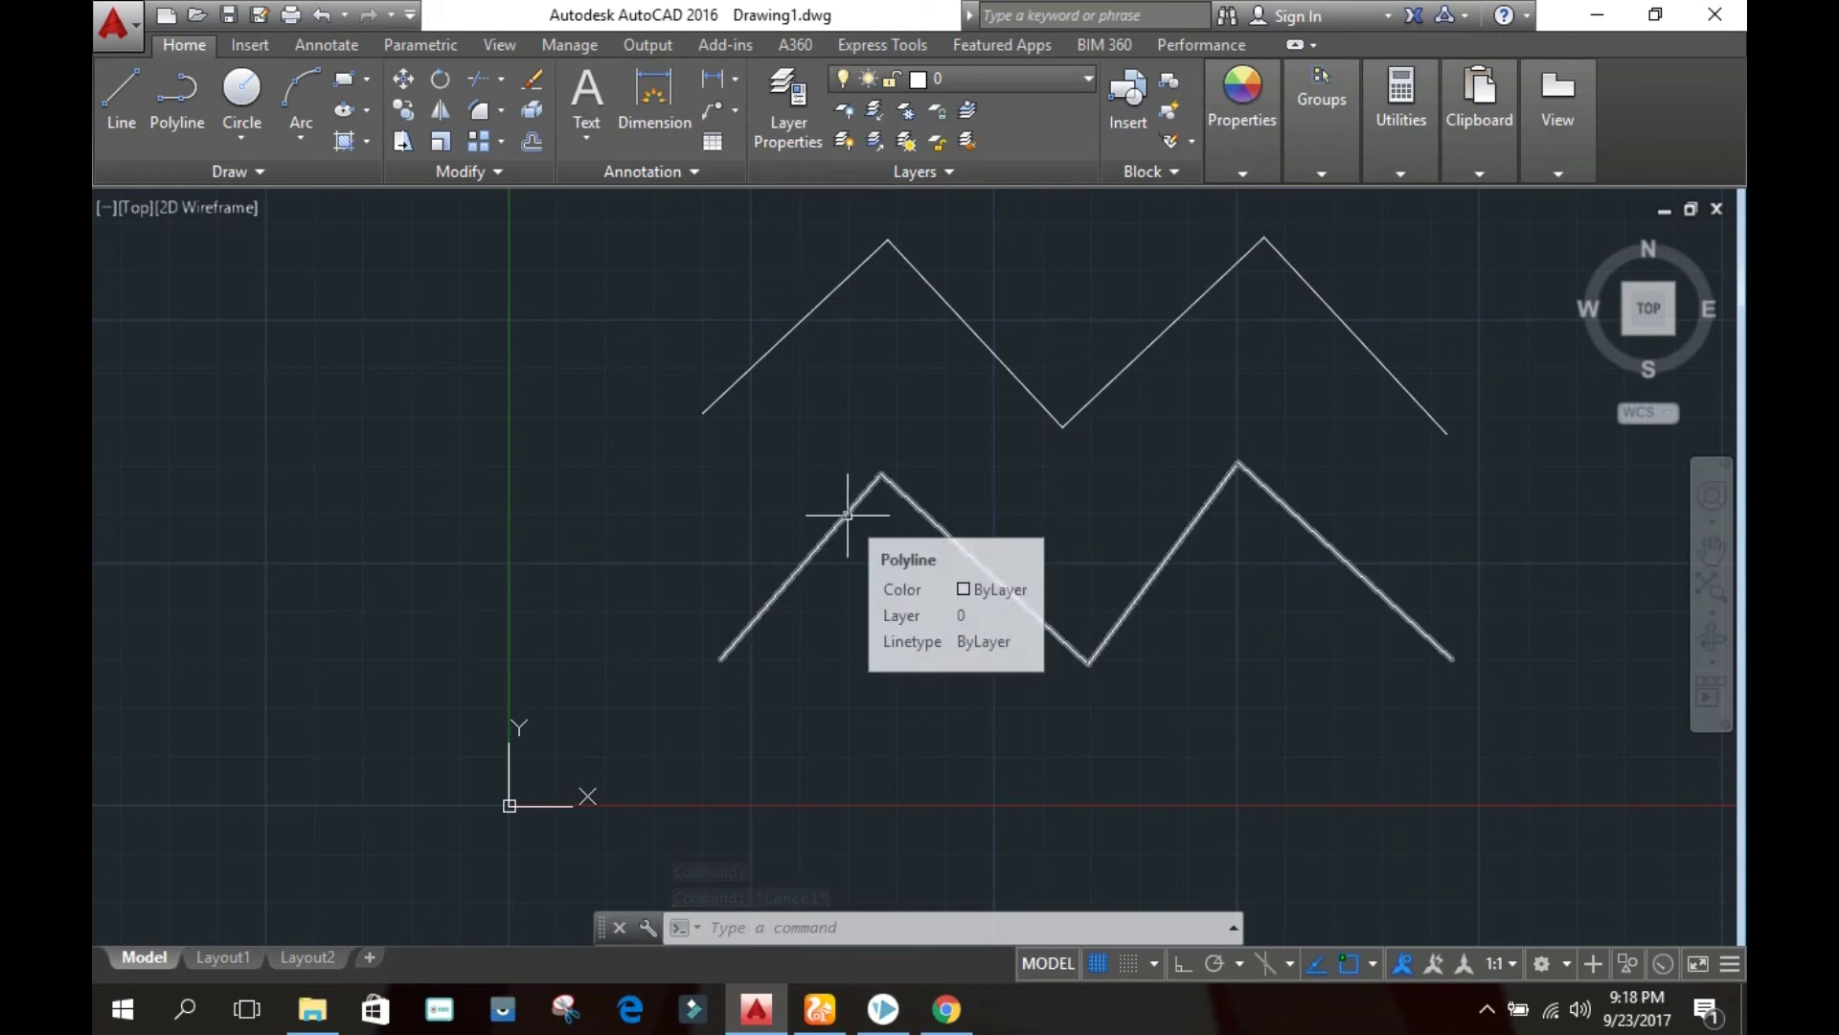